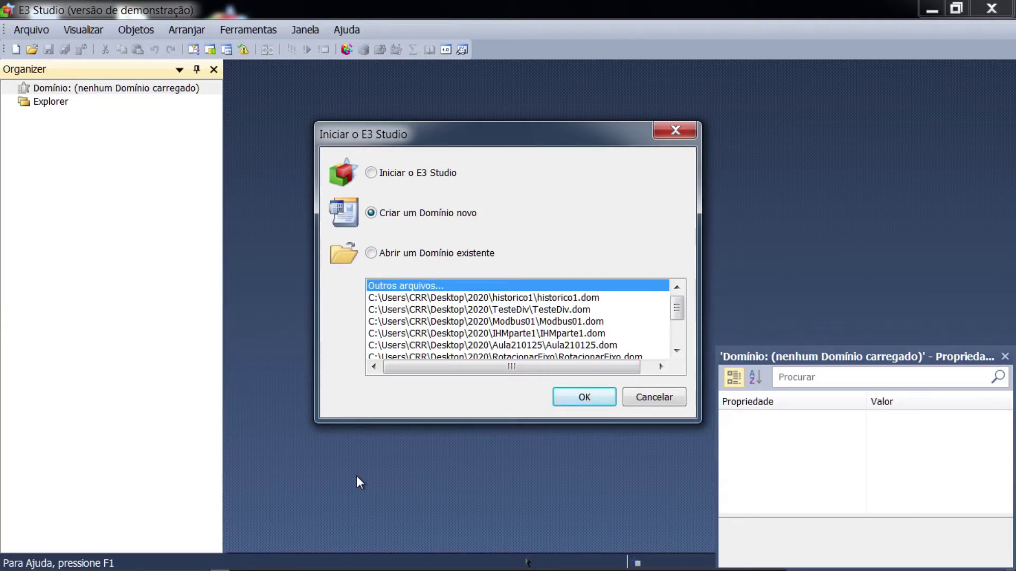
Step: Start a new domain with a standard application and choose the Desktop\2020 folder as its save location
left_click(587, 400)
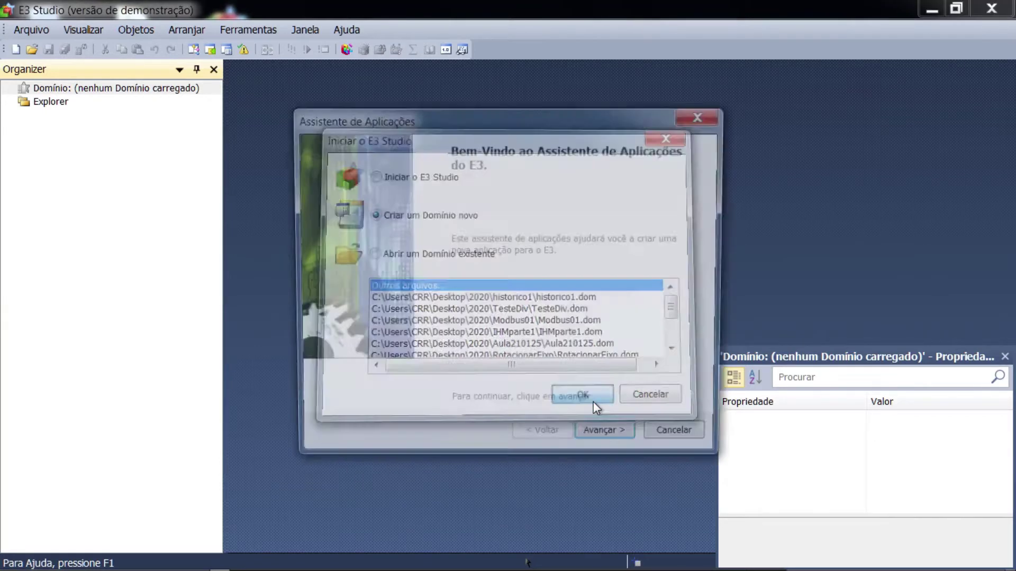
left_click(604, 441)
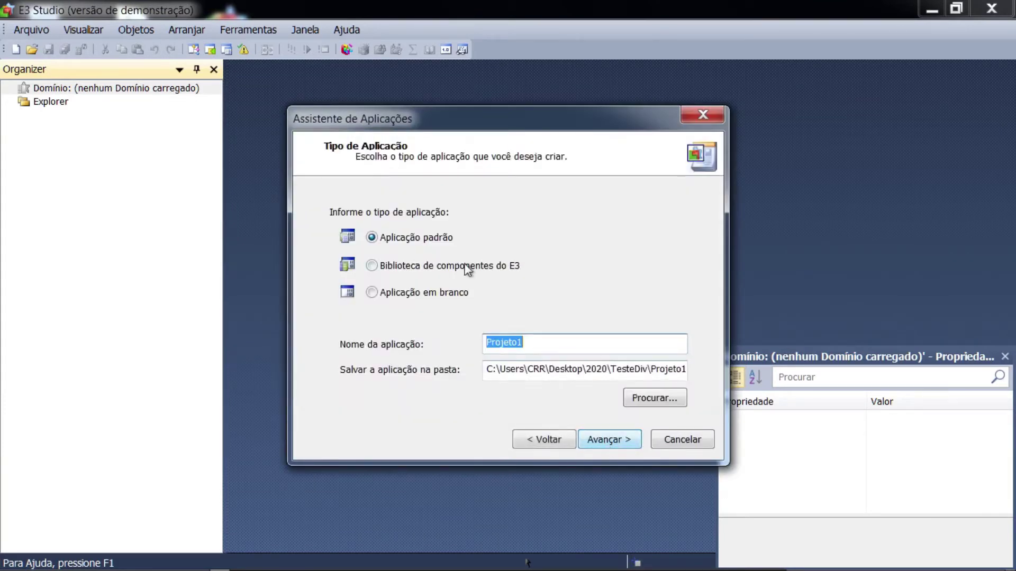
left_click(648, 396)
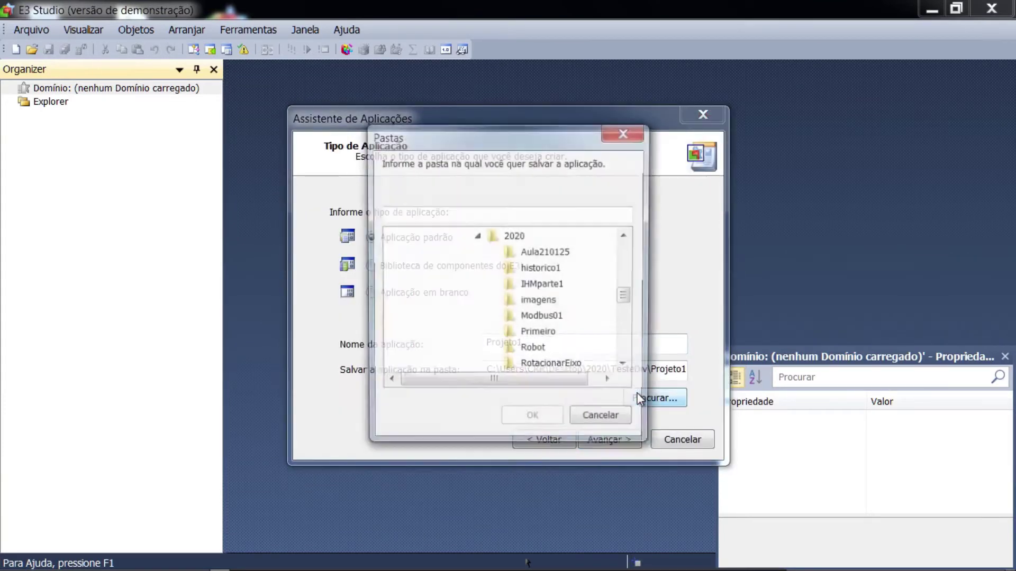
left_click(514, 235)
left_click(548, 418)
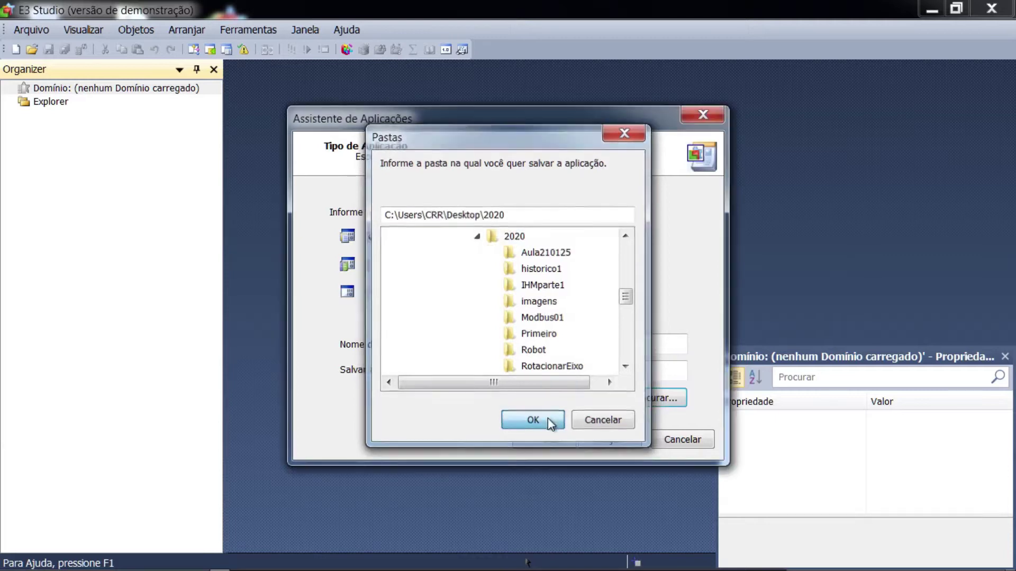
Step: Name the application historico2 and assign it to a new domain also named historico2
double_click(530, 344)
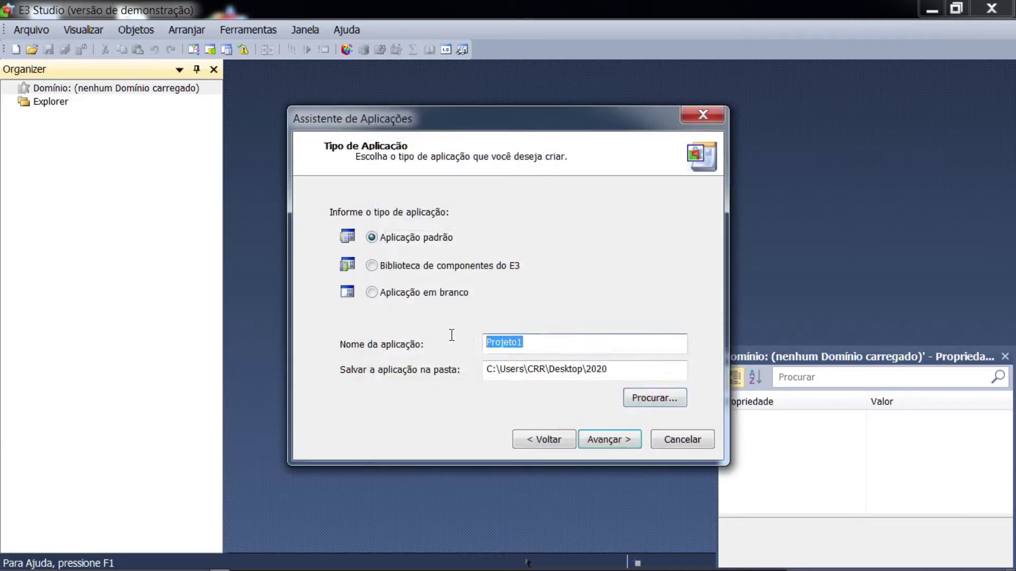
type("hisotir")
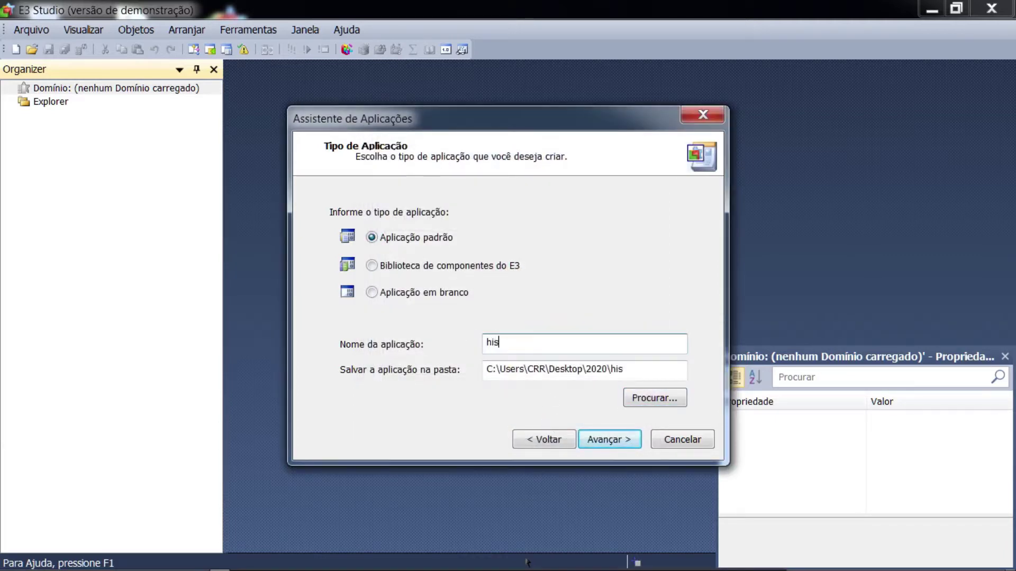
key("BackSpace")
key("BackSpace")
key("BackSpace")
key("BackSpace")
type("torico2")
left_click(608, 442)
left_click(520, 353)
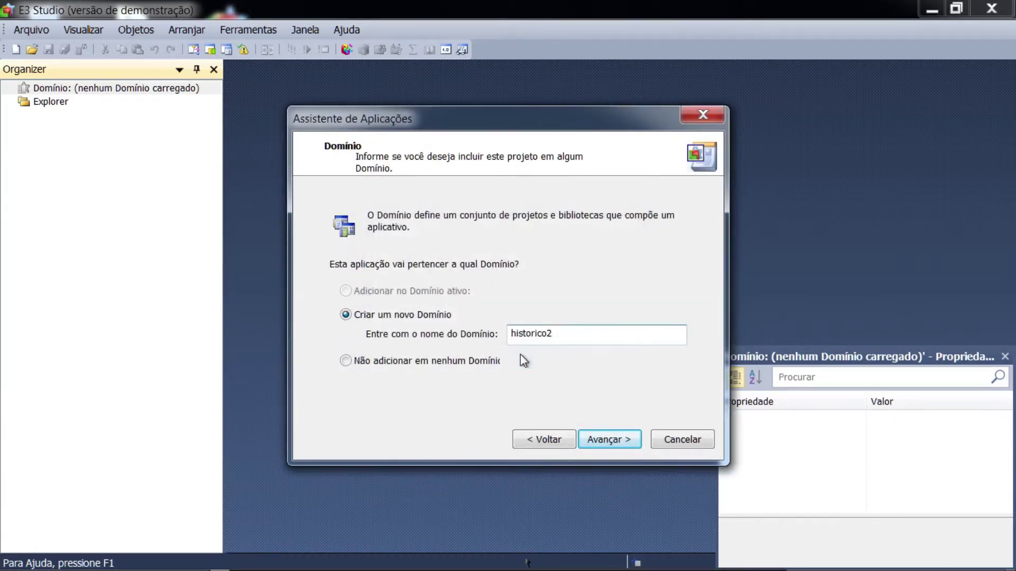
left_click(612, 446)
Step: Set the application's Viewer screen resolution to 1024 x 768
left_click(616, 299)
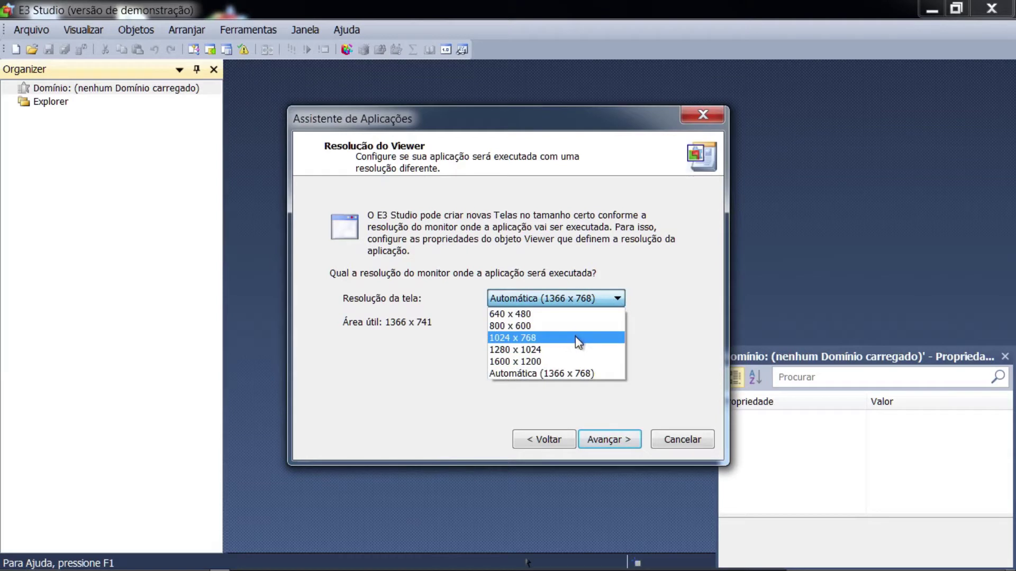
left_click(578, 338)
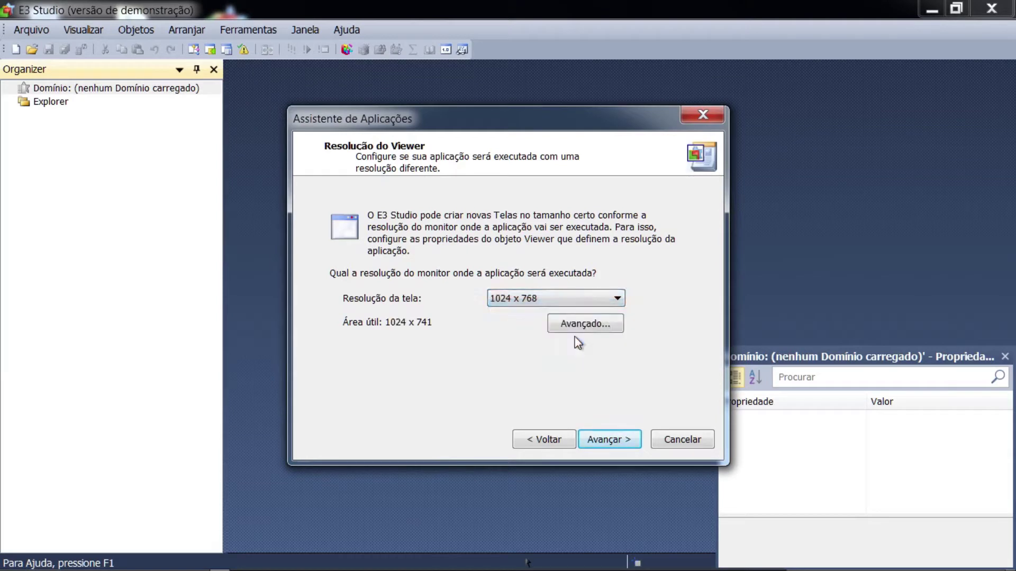
left_click(600, 443)
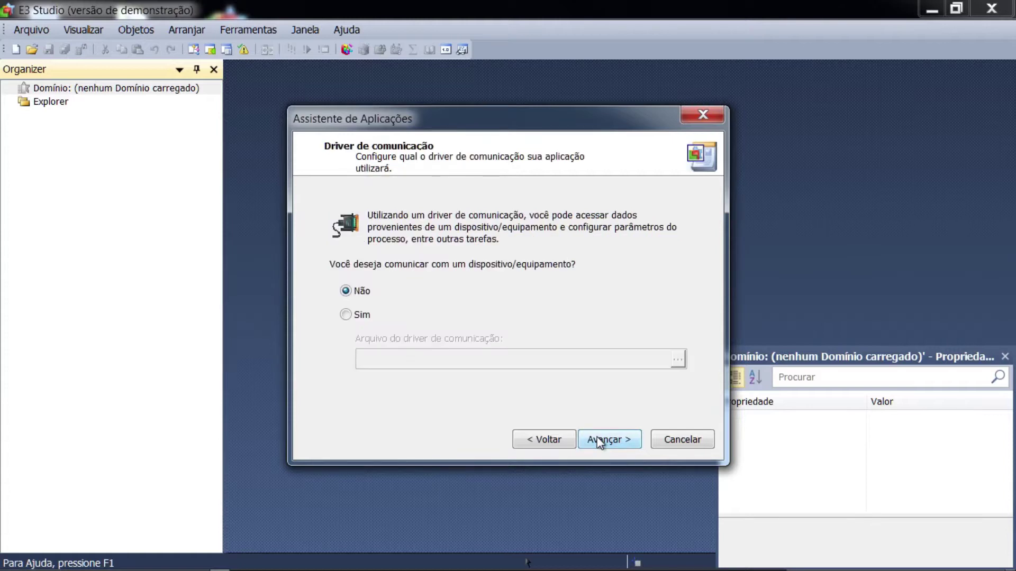
Step: Complete the application wizard without a communication driver and without storing data on disk
left_click(600, 444)
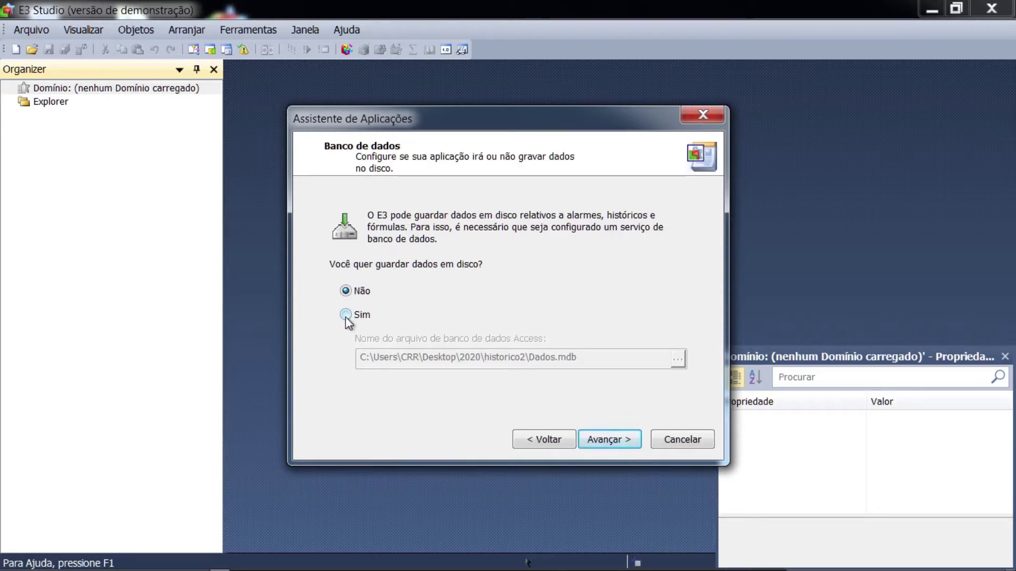
left_click(600, 438)
left_click(598, 436)
left_click(599, 436)
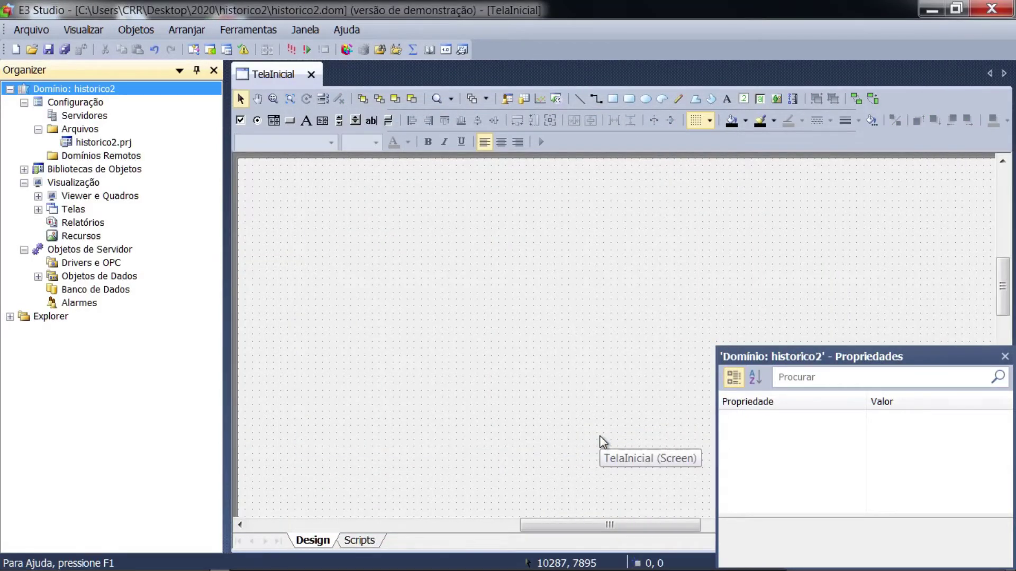
Step: Insert one demo tag named tag001 into the Dados folder under Objetos de Dados
left_click(37, 277)
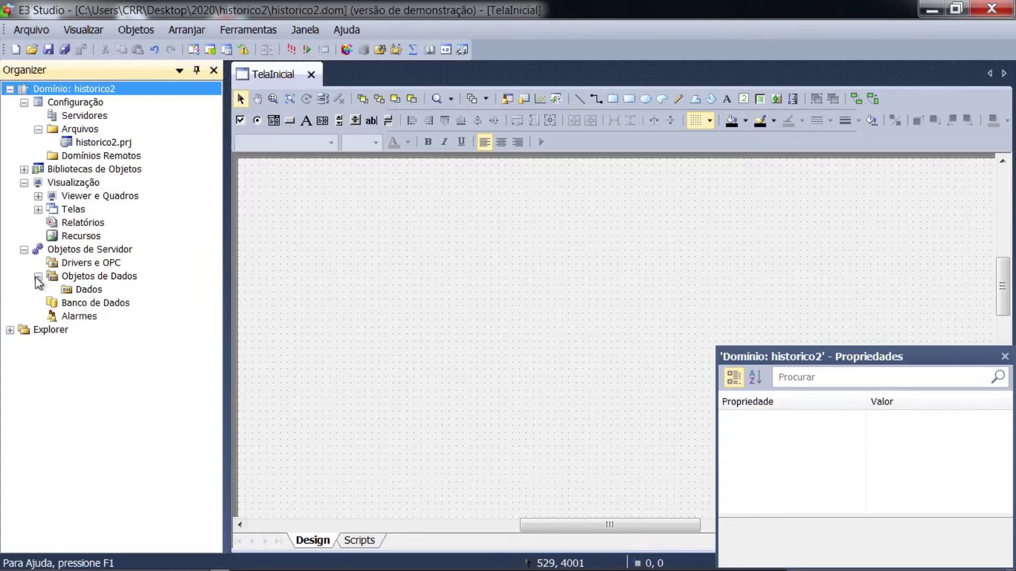
left_click(82, 289)
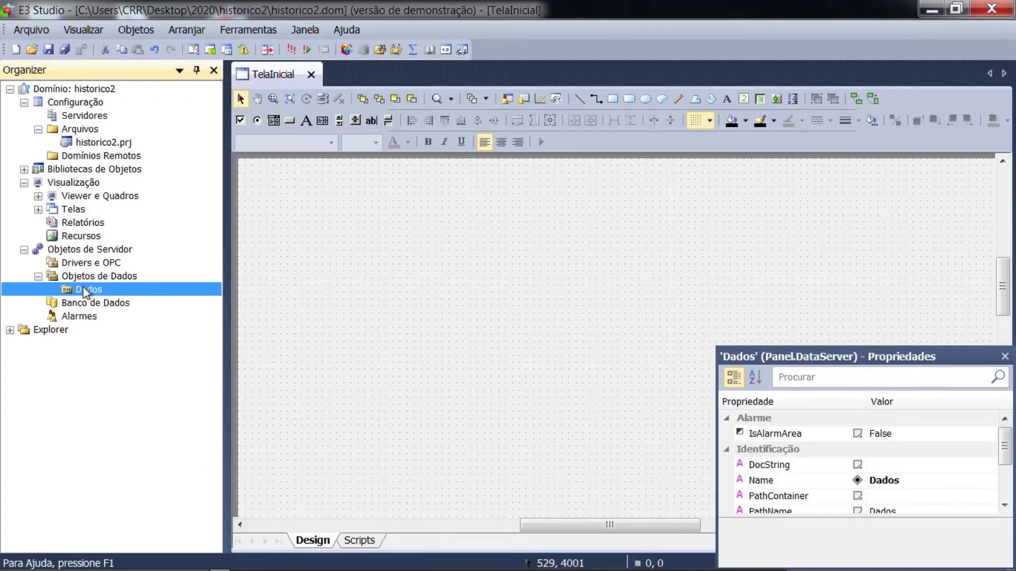
right_click(83, 289)
mouse_move(212, 181)
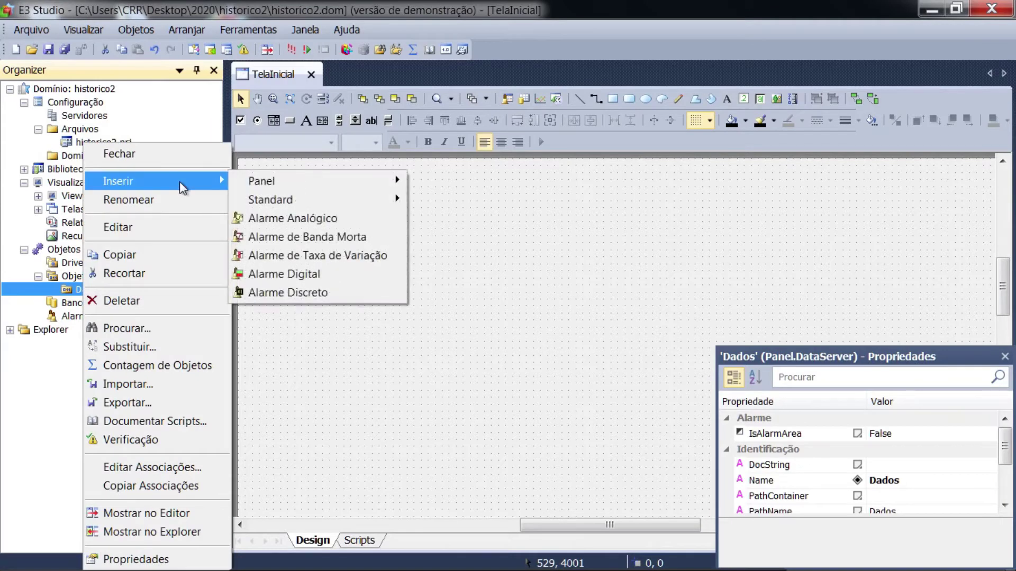
mouse_move(397, 183)
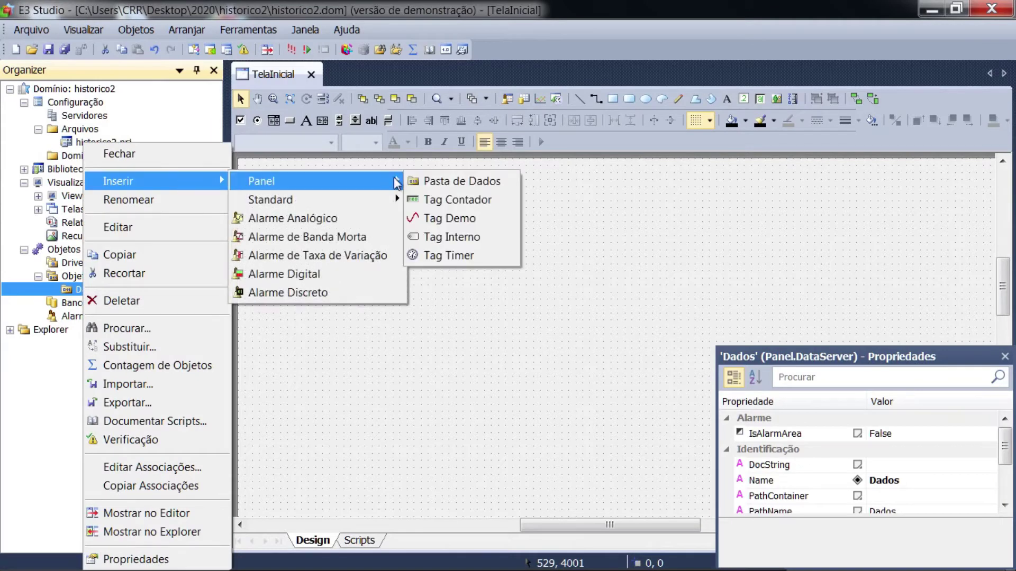
left_click(461, 219)
left_click(505, 287)
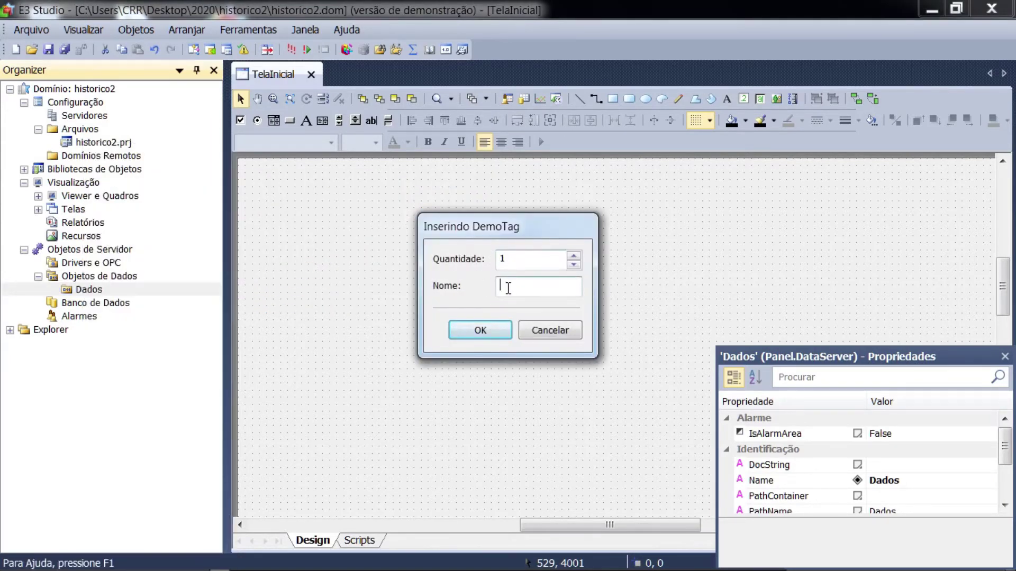
type("tag01")
key("Return")
Step: Insert one internal tag named tag002 into the Dados folder
right_click(85, 291)
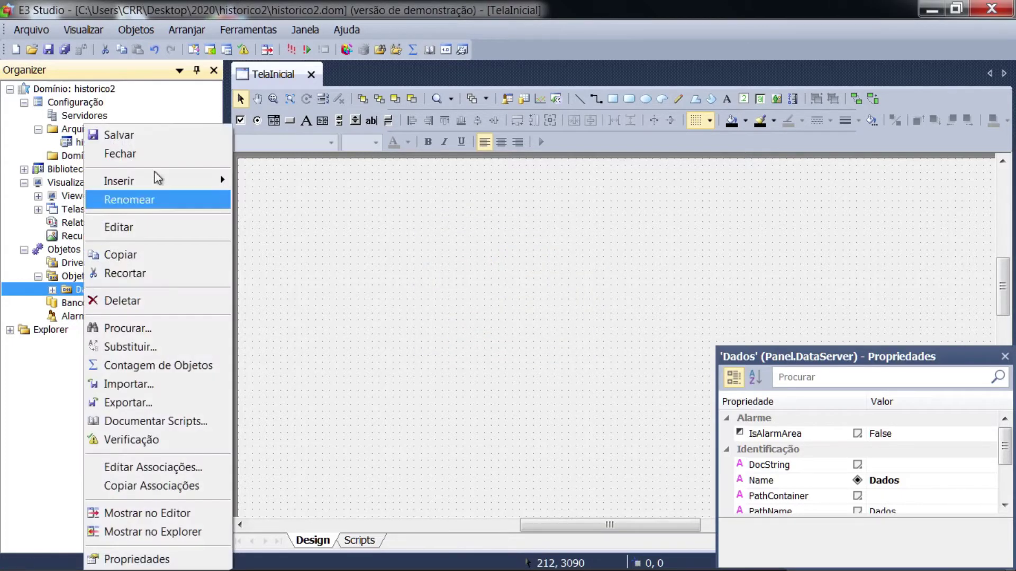
mouse_move(217, 182)
mouse_move(362, 183)
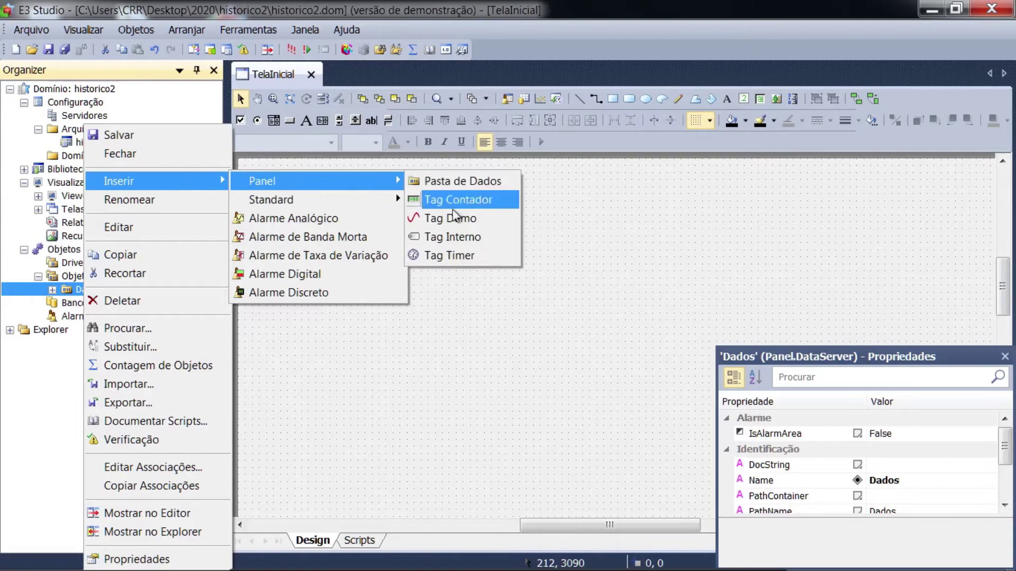
left_click(458, 240)
type("t")
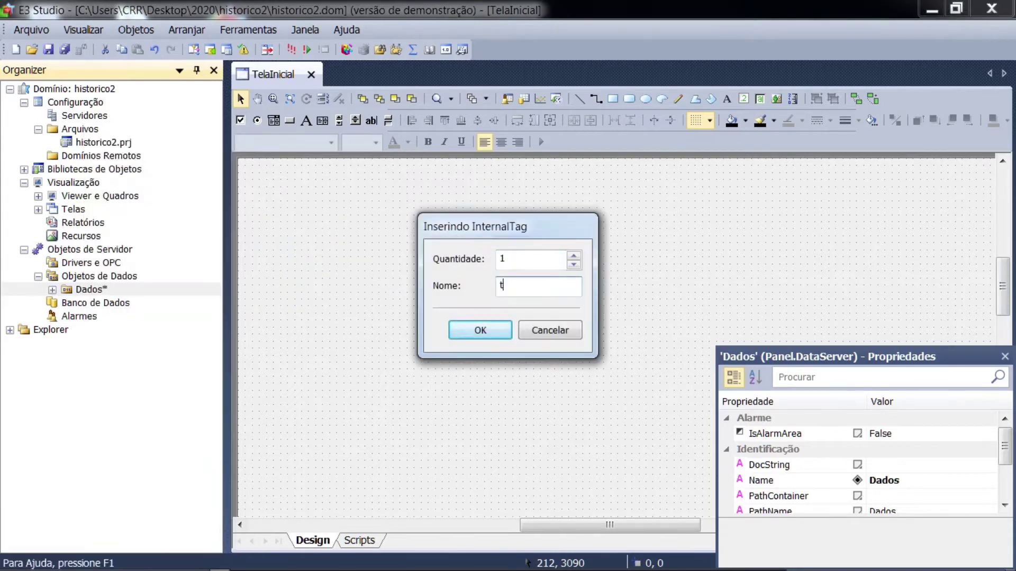
type("ag002")
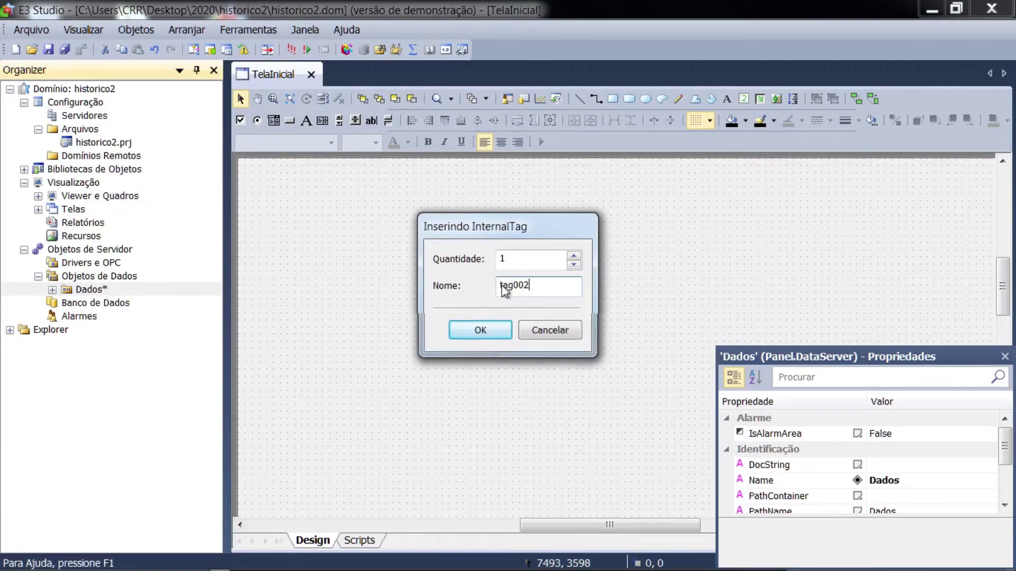
key("Return")
Step: Set the Maximum property of the demo tag tag001 to 750
left_click(103, 302)
left_click_drag(929, 361, 909, 255)
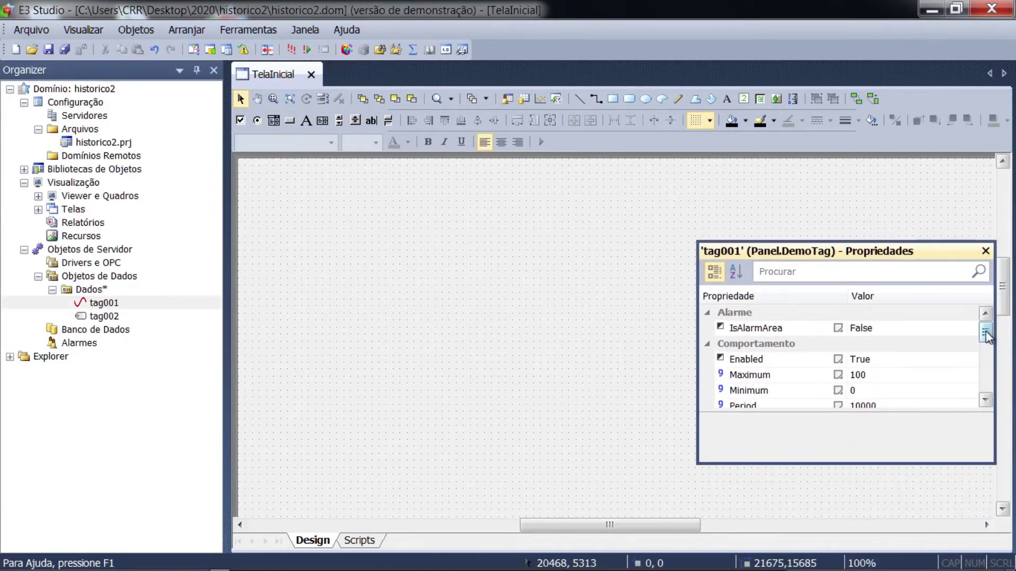
left_click_drag(987, 332, 987, 345)
left_click(876, 345)
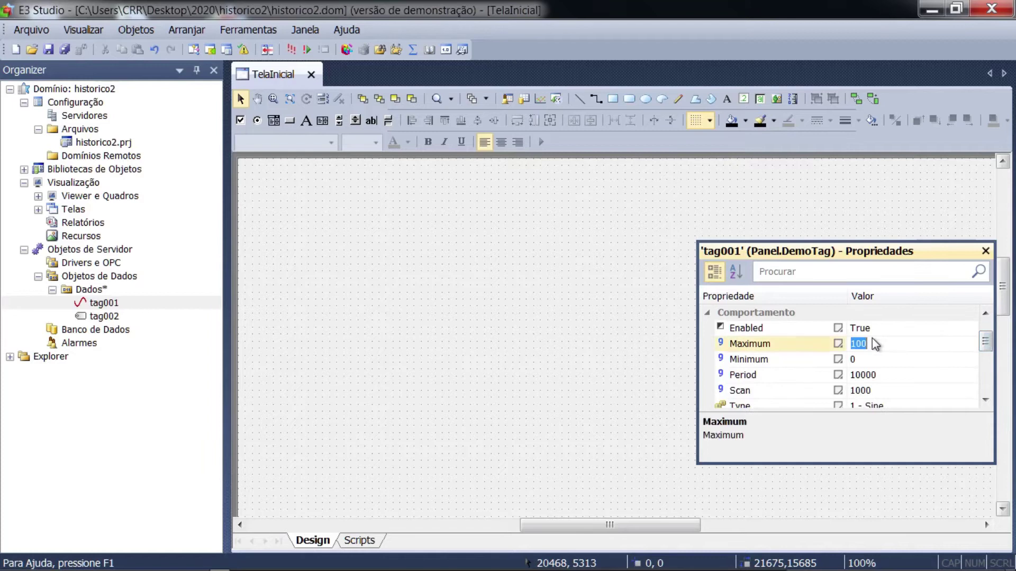
type("750")
key("Return")
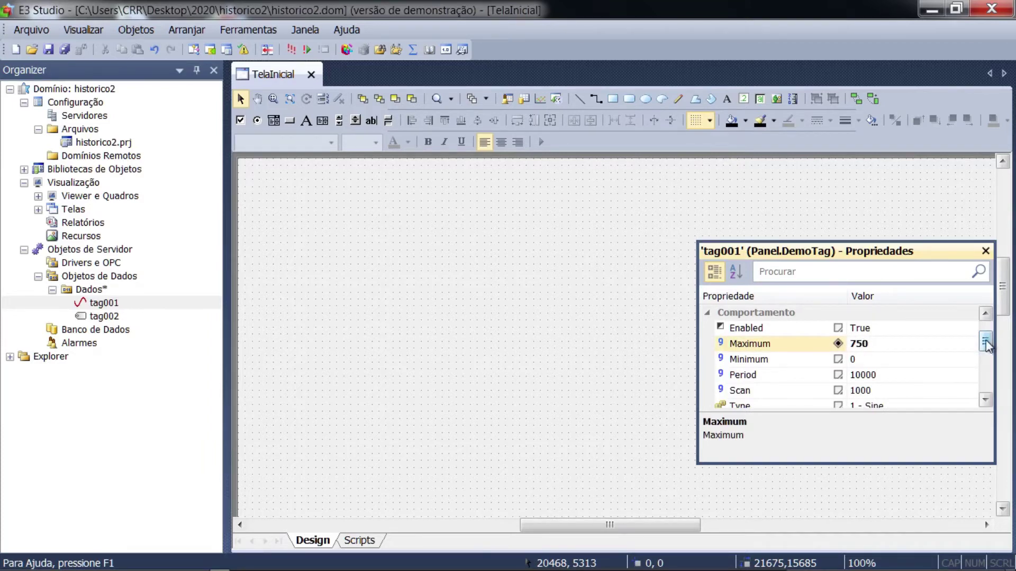
Step: Examine the Scan, Period and Type properties of tag001
key("Down")
key("Down")
key("Down")
left_click(985, 400)
left_click(985, 400)
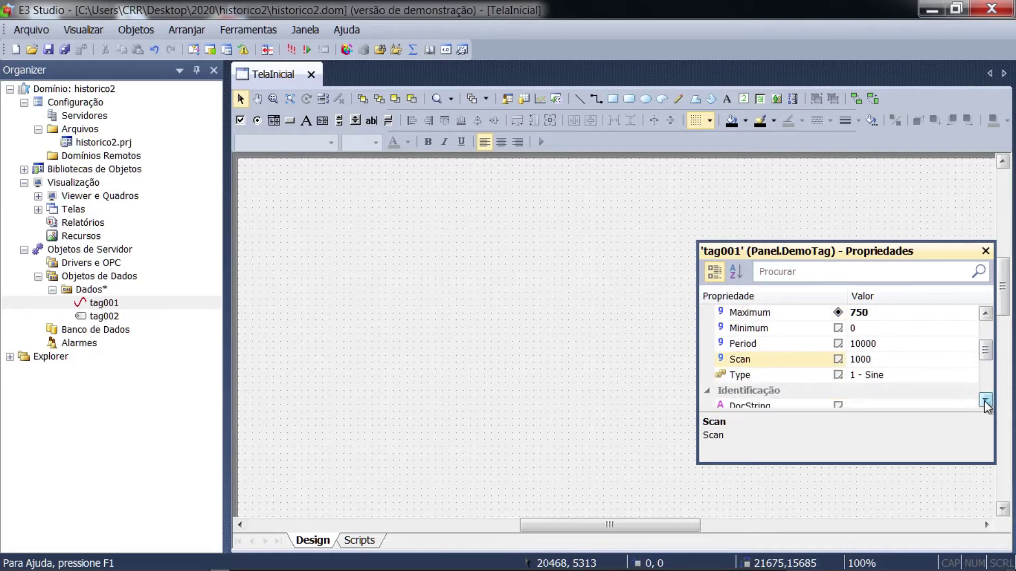
left_click(985, 401)
left_click(863, 329)
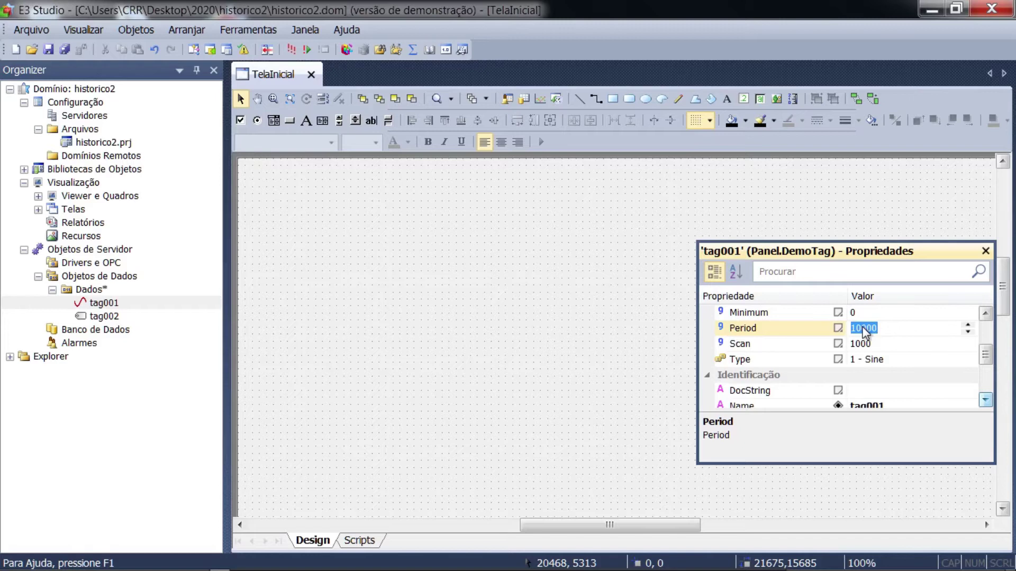
left_click(862, 361)
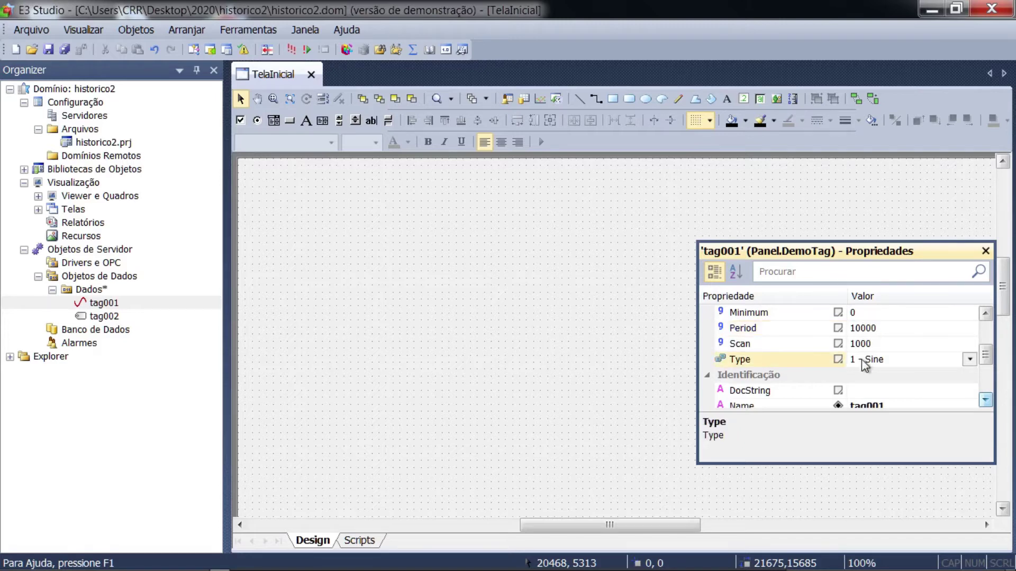
Step: Set the data type of the Value property of the internal tag tag002 to Integer
left_click(91, 321)
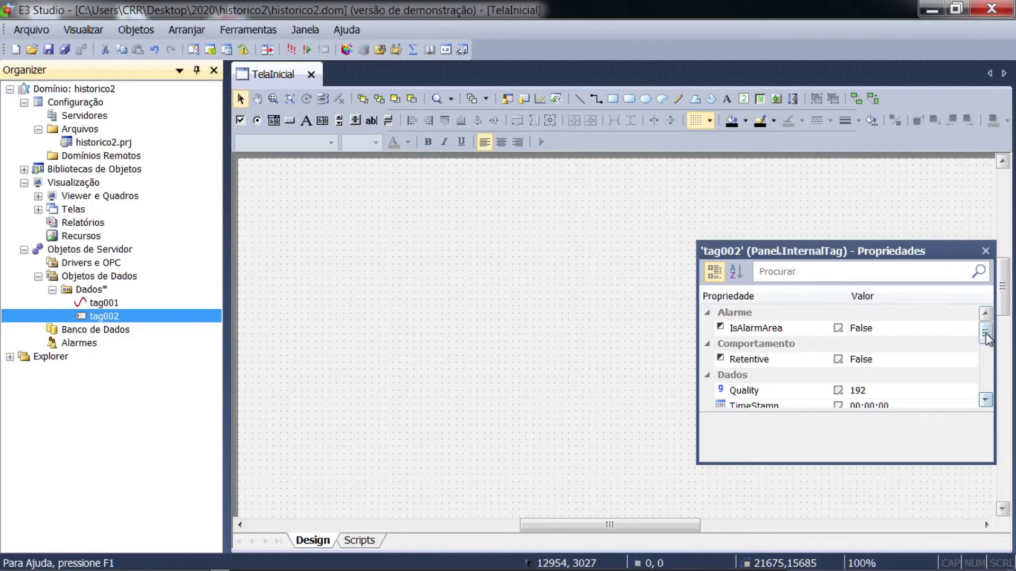
left_click(985, 400)
left_click(985, 401)
left_click(984, 400)
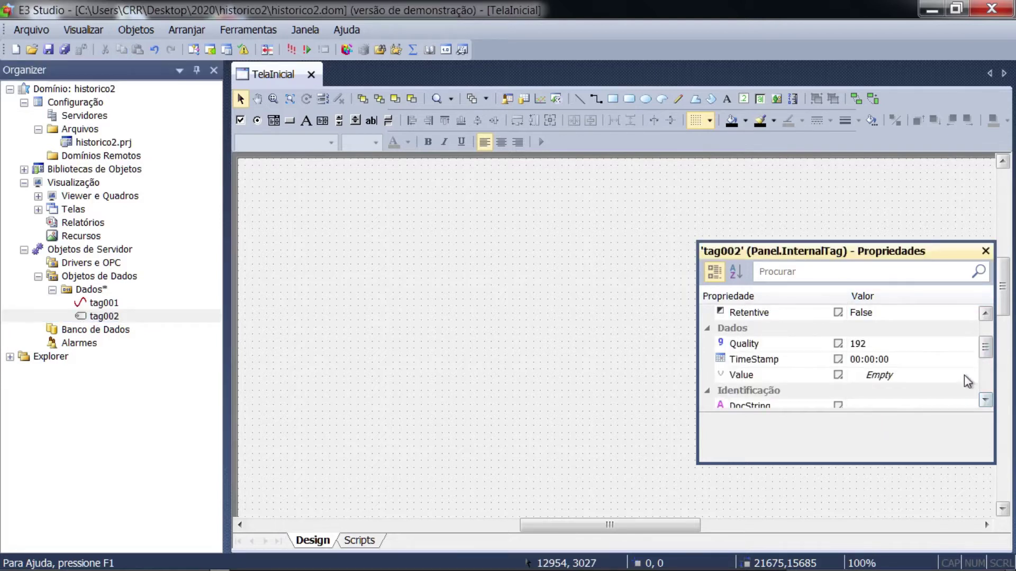
left_click(969, 377)
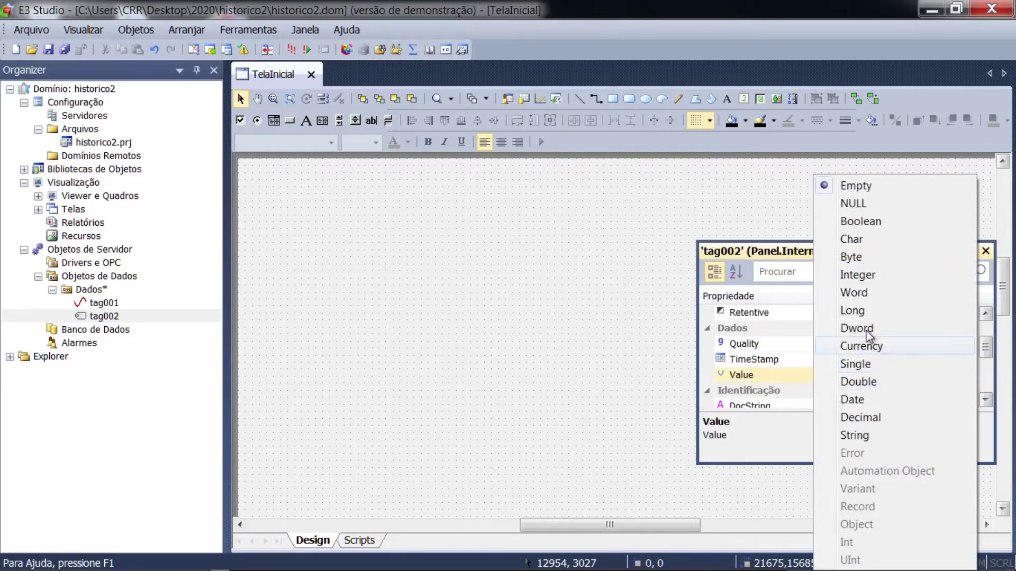
left_click(850, 275)
Step: Review the remaining properties of tag001 and move the properties window clear of the drawing area
left_click(93, 301)
left_click_drag(985, 332, 985, 381)
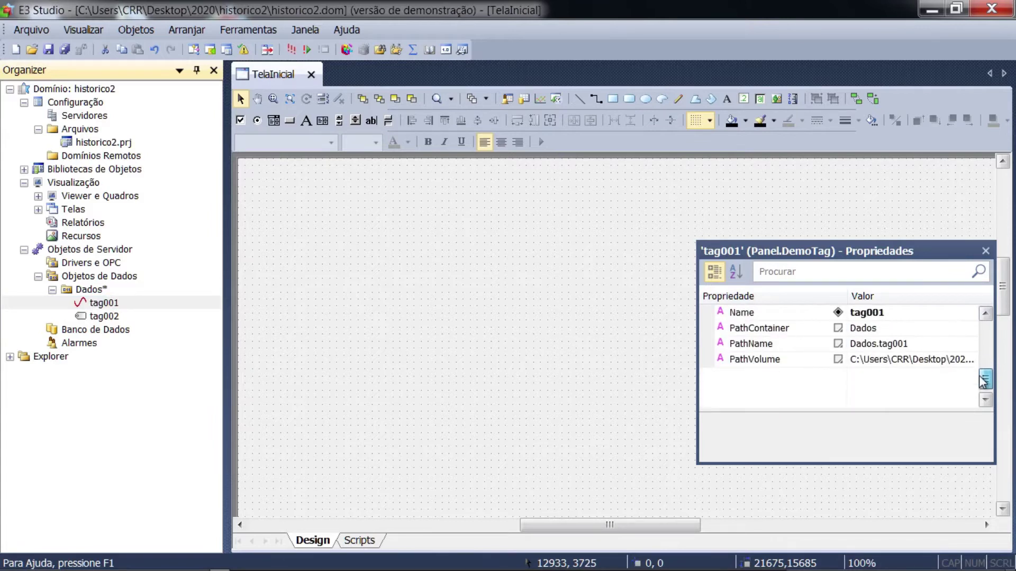
left_click_drag(909, 253, 918, 342)
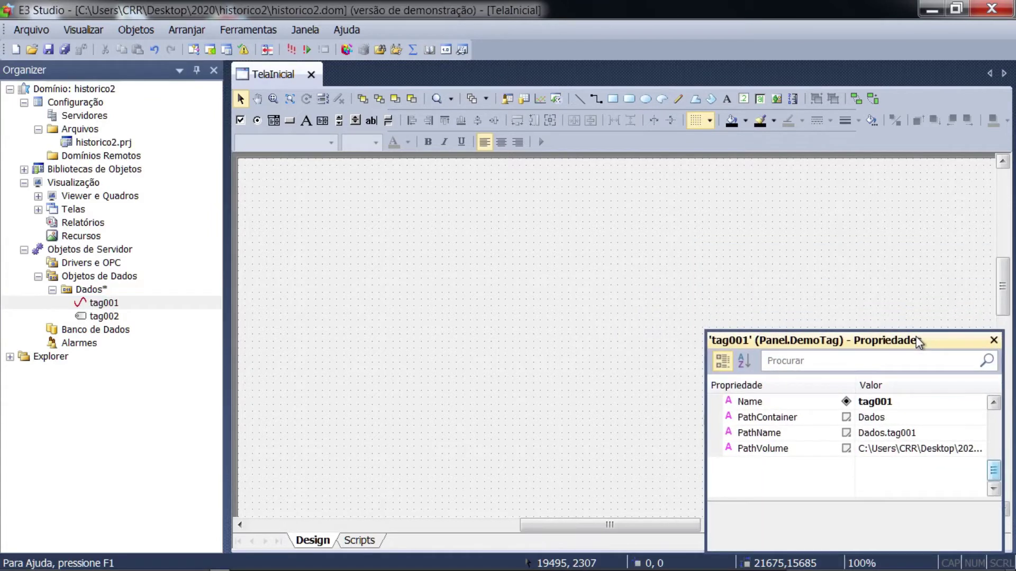
Step: Draw two display fields, one below the other, near the upper left of TelaInicial, about 2201 x 804 and 2201 x 614
left_click(744, 99)
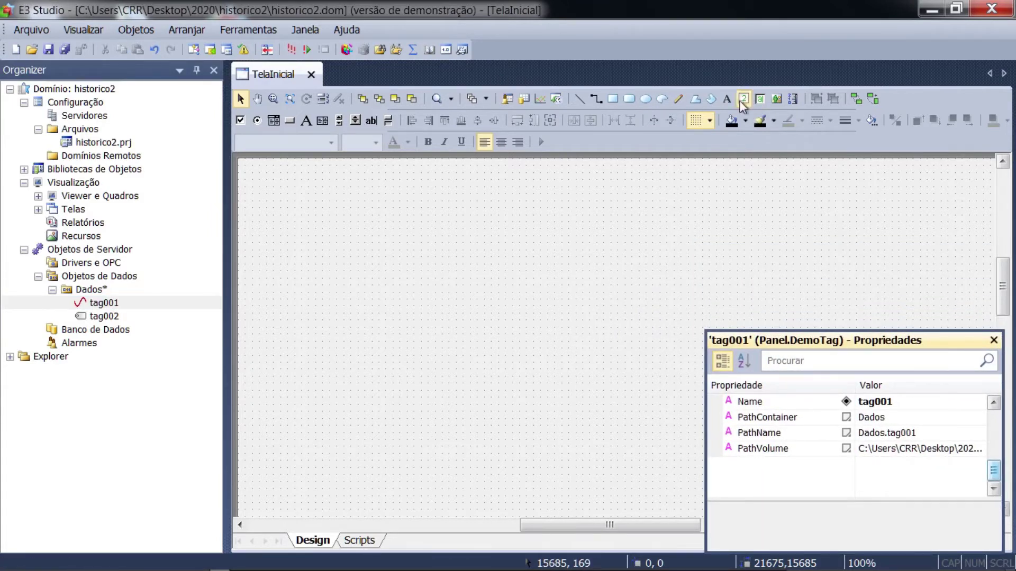
mouse_move(286, 208)
left_mouse_down()
mouse_move(322, 236)
mouse_move(364, 236)
left_mouse_up()
left_click(739, 105)
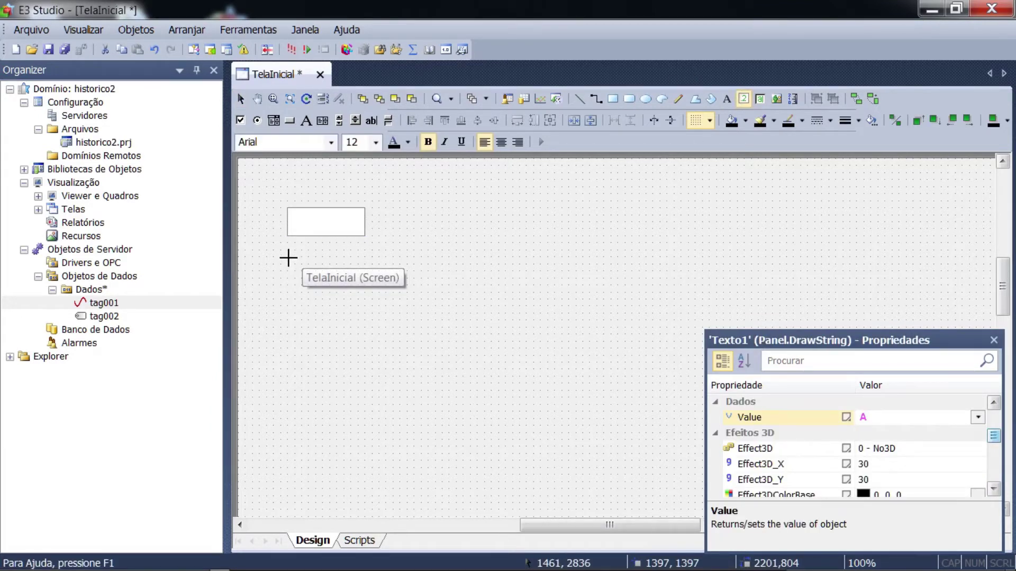
left_click_drag(286, 256, 309, 305)
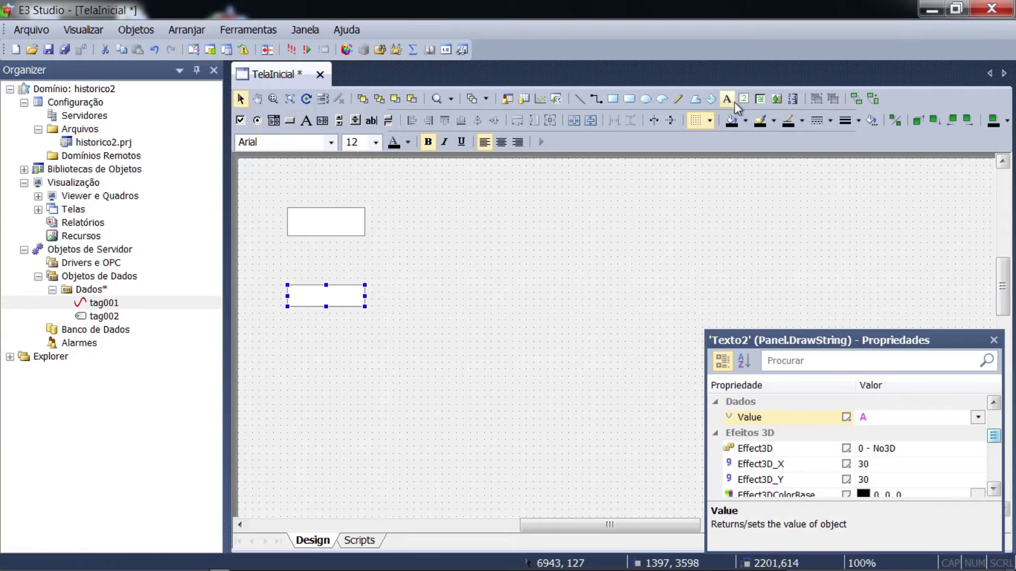
Step: Draw a toggle button beside the upper display field and a sunken setpoint field beside the lower one, each about 2201 x 804
left_click(388, 120)
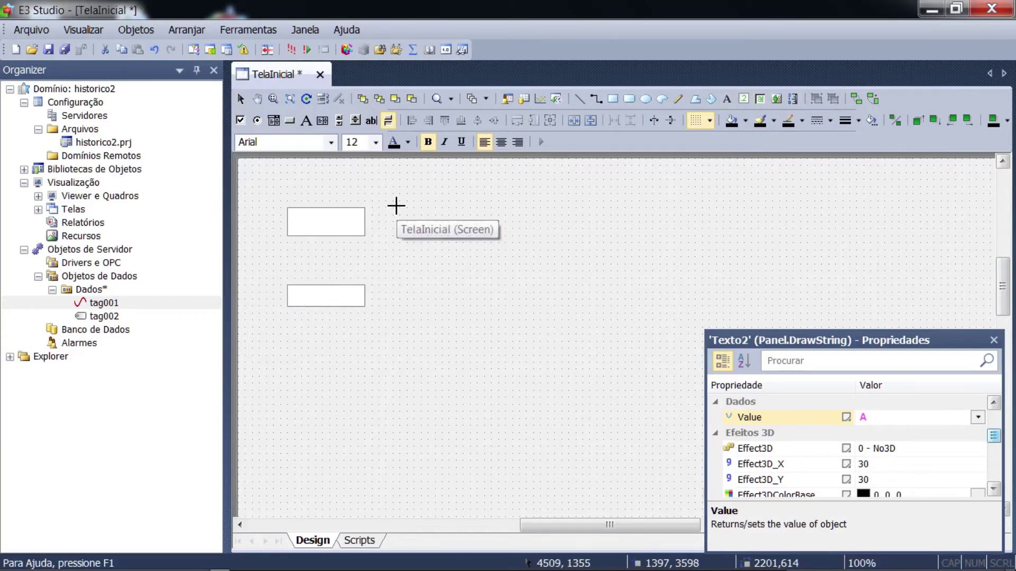
mouse_move(399, 208)
left_mouse_down()
mouse_move(442, 236)
mouse_move(471, 237)
left_mouse_up()
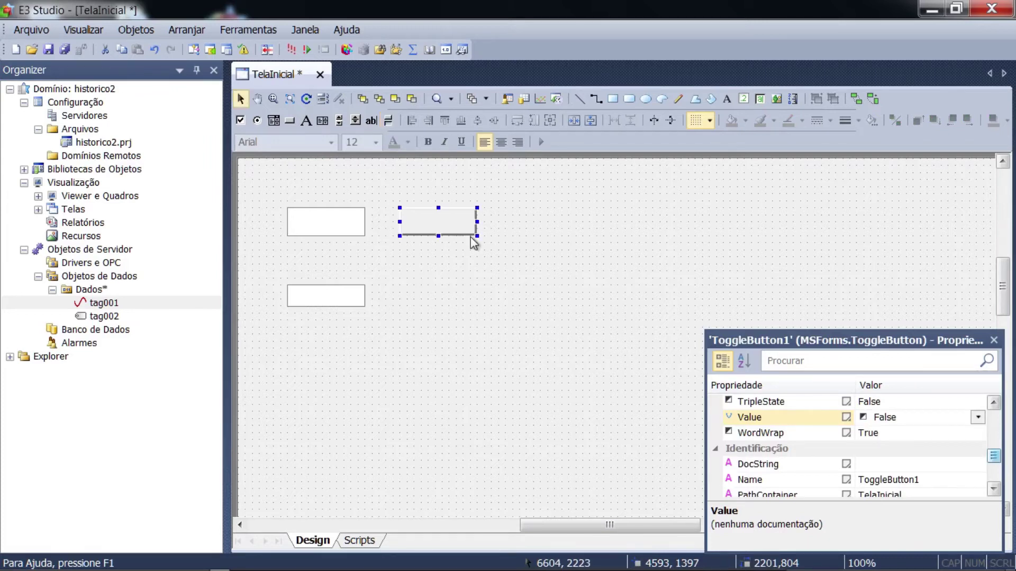
left_click(759, 99)
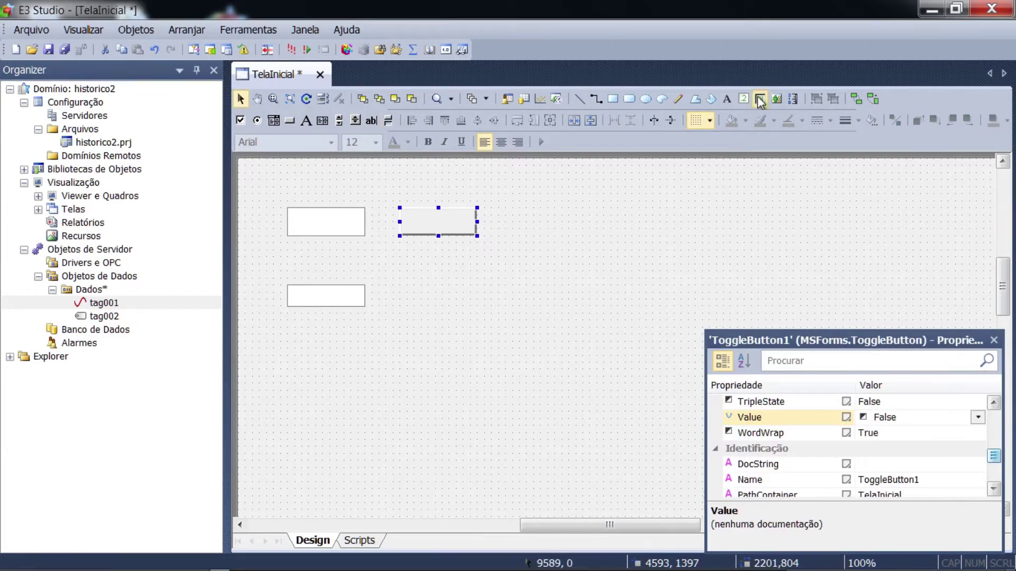
left_click_drag(400, 284, 476, 311)
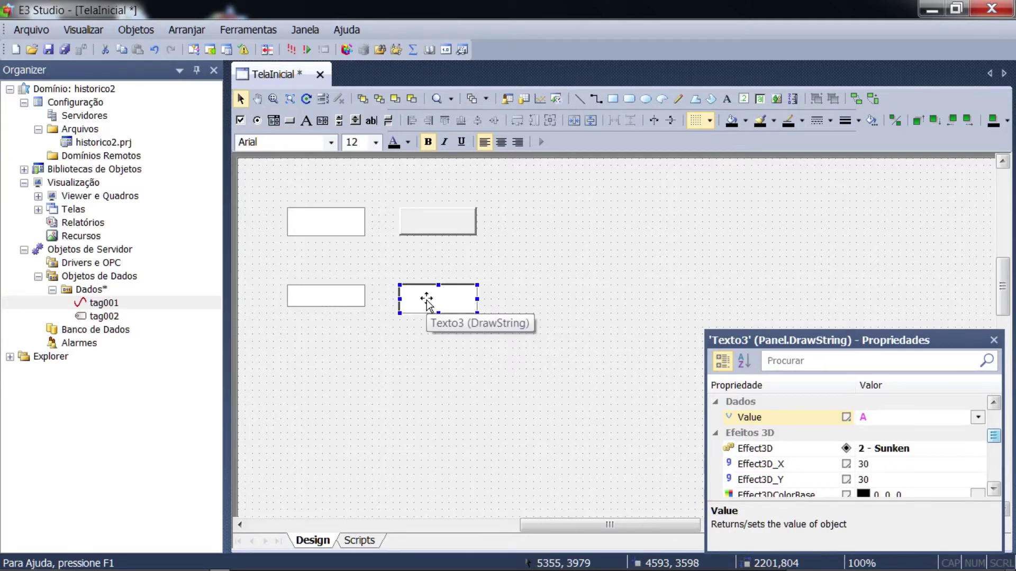
Step: Set the data type of the Value property of both display fields to Integer
left_click(321, 295)
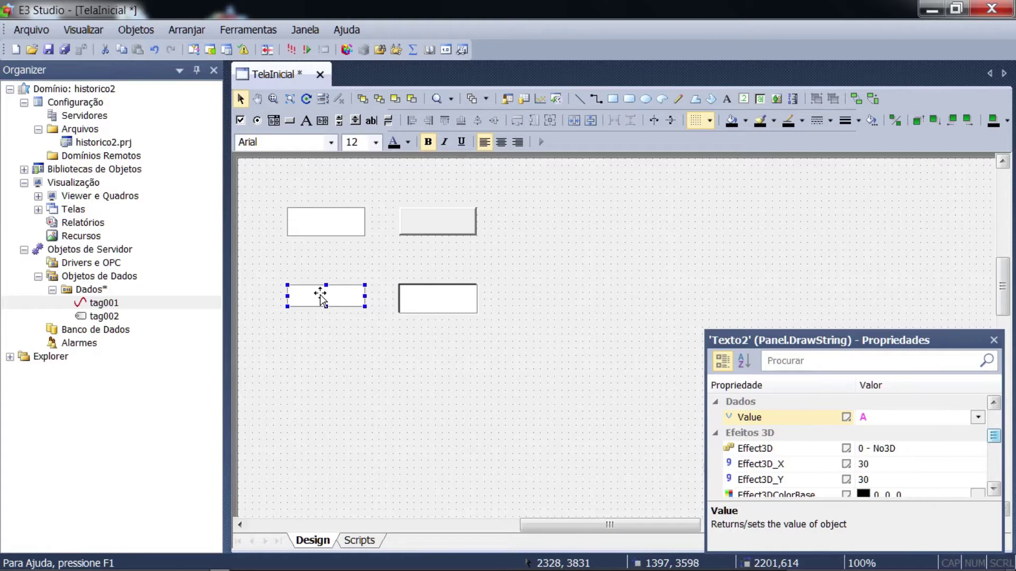
left_click(329, 227)
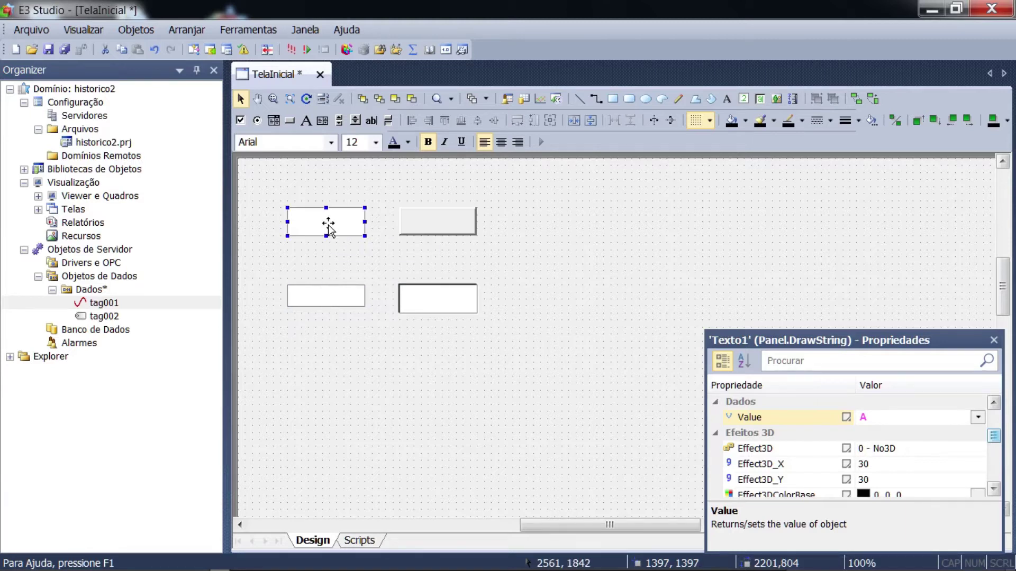
left_click(429, 225)
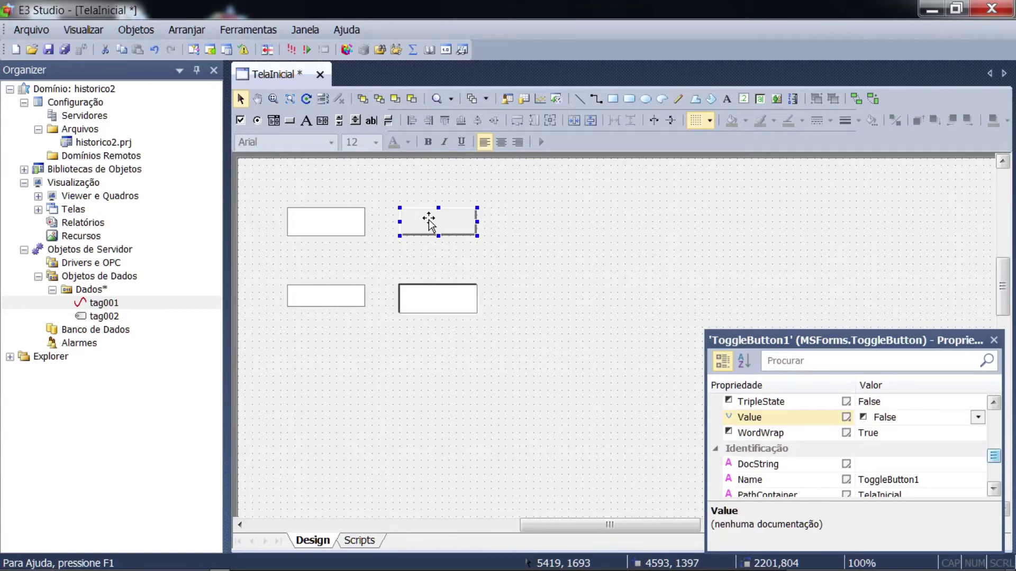
left_click(331, 222)
left_click(323, 294, "shift")
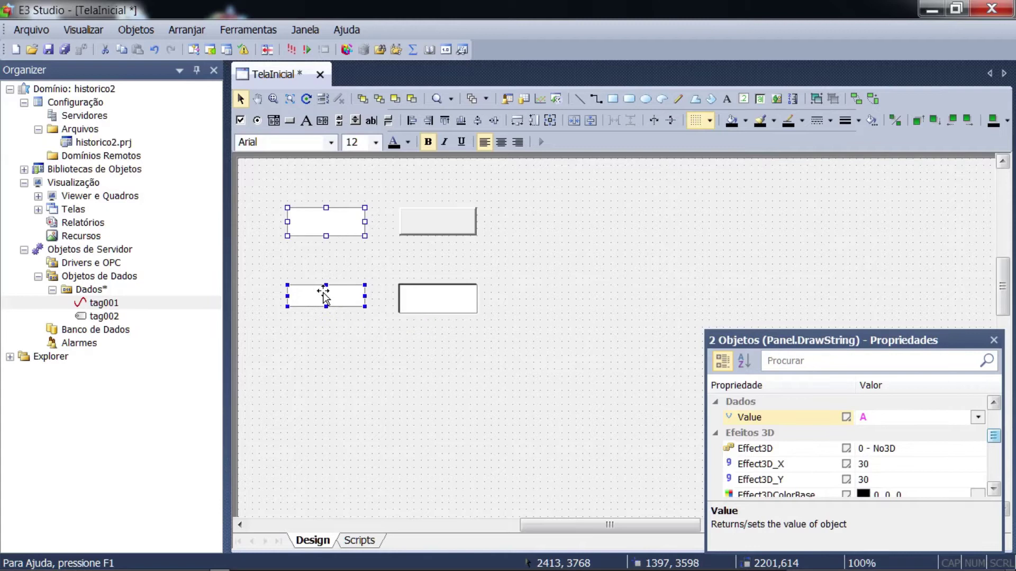
left_click_drag(808, 347, 792, 249)
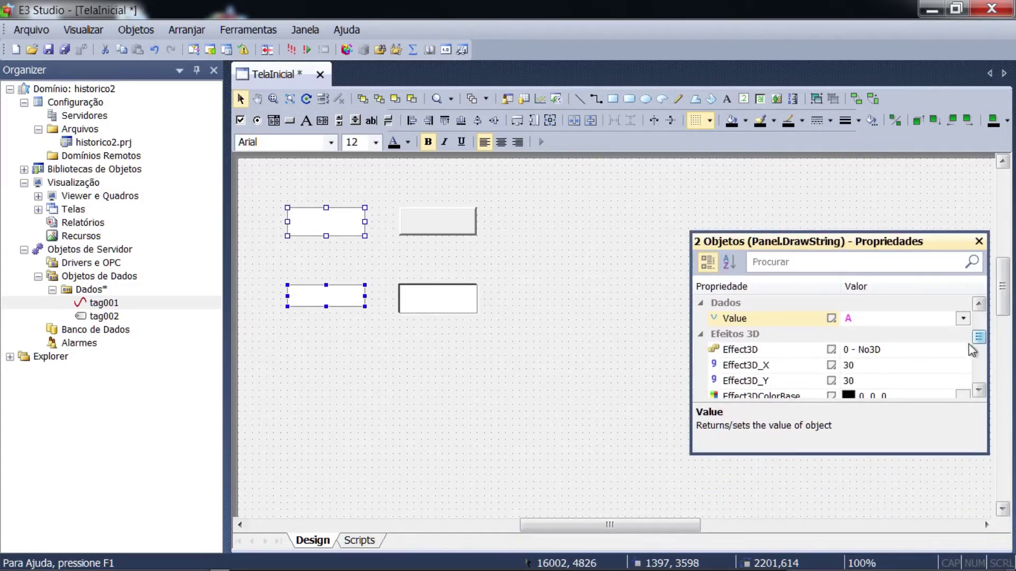
left_click(963, 319)
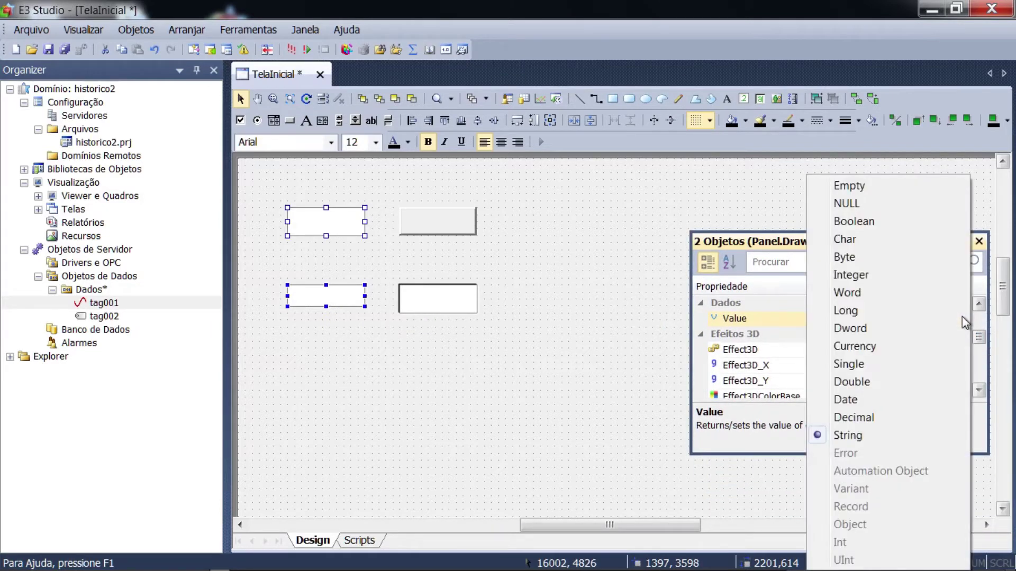
left_click(853, 275)
Step: Set the text font of both display fields to Arial Regular, size 9
left_click_drag(979, 337, 980, 345)
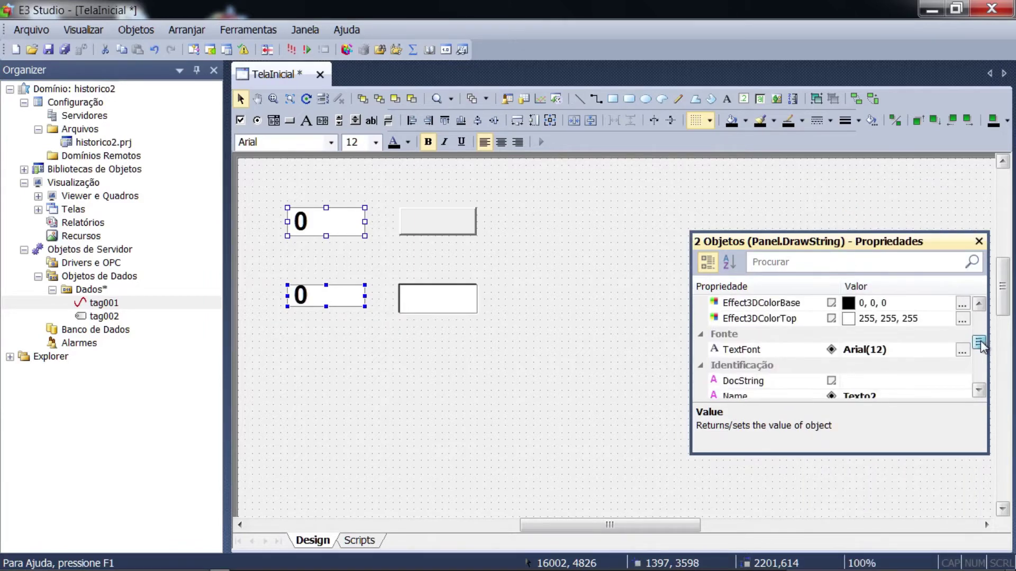
left_click(962, 349)
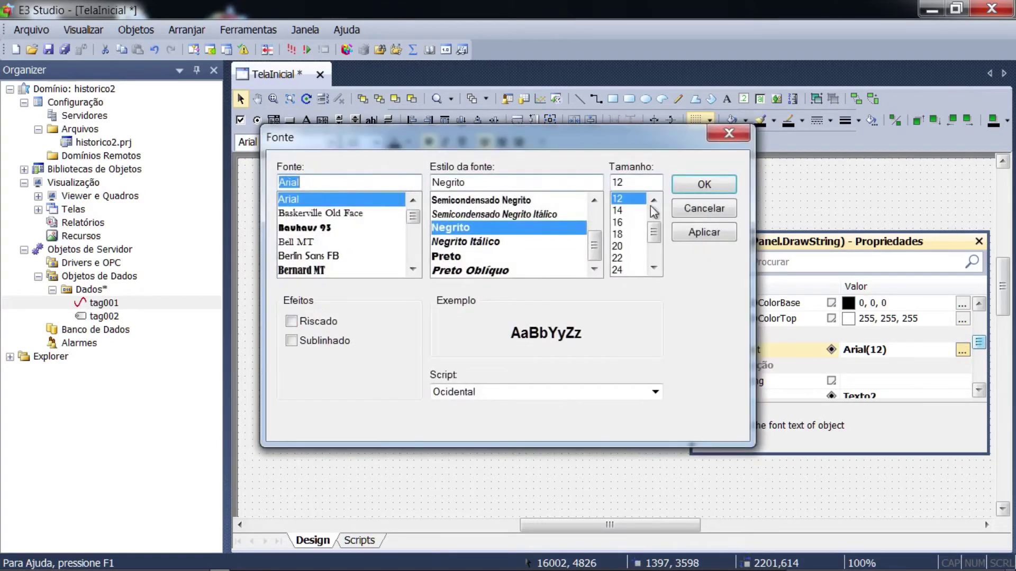
scroll(659, 219, "up", 2)
left_click(617, 211)
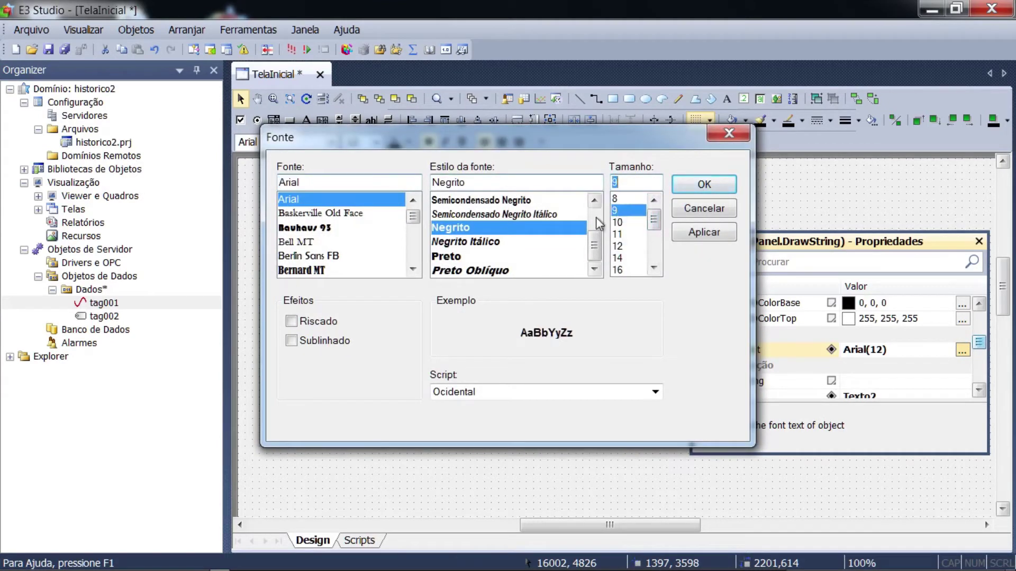
scroll(596, 224, "up", 2)
left_click(455, 242)
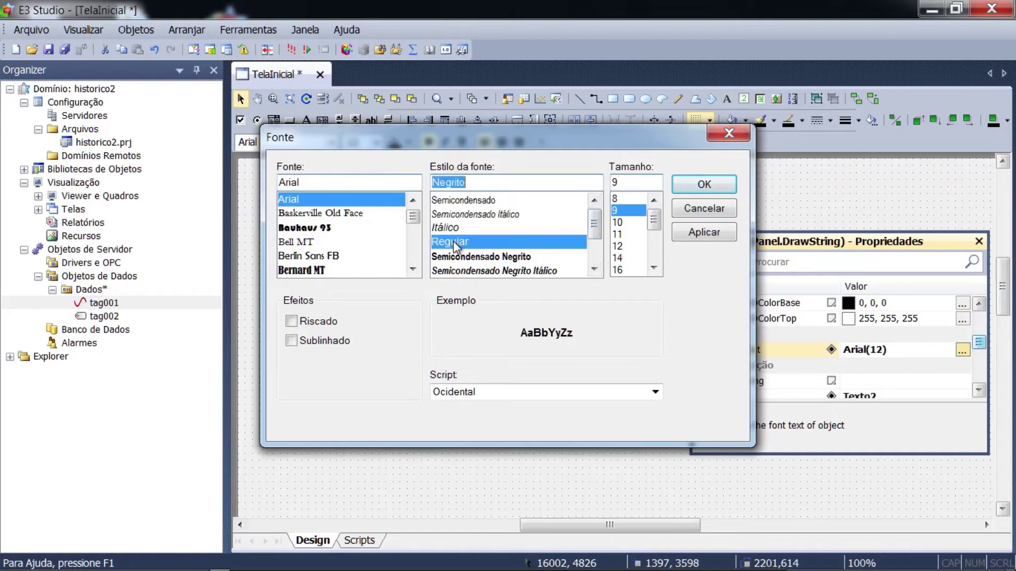
left_click(679, 187)
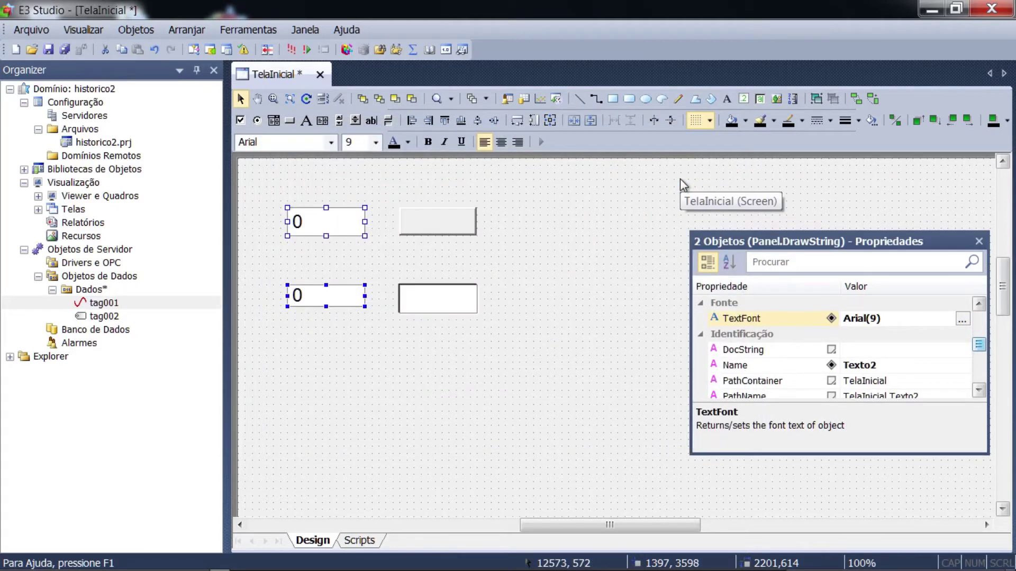
Step: Set the text font of the sunken setpoint field to Arial Itálico, size 9
left_click(438, 297)
left_click(962, 319)
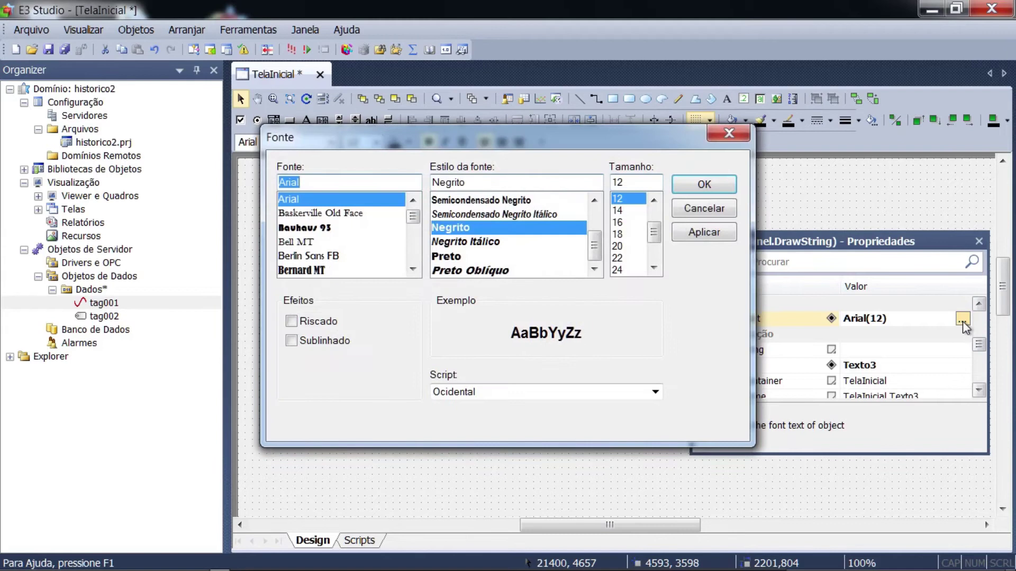
scroll(654, 221, "up", 2)
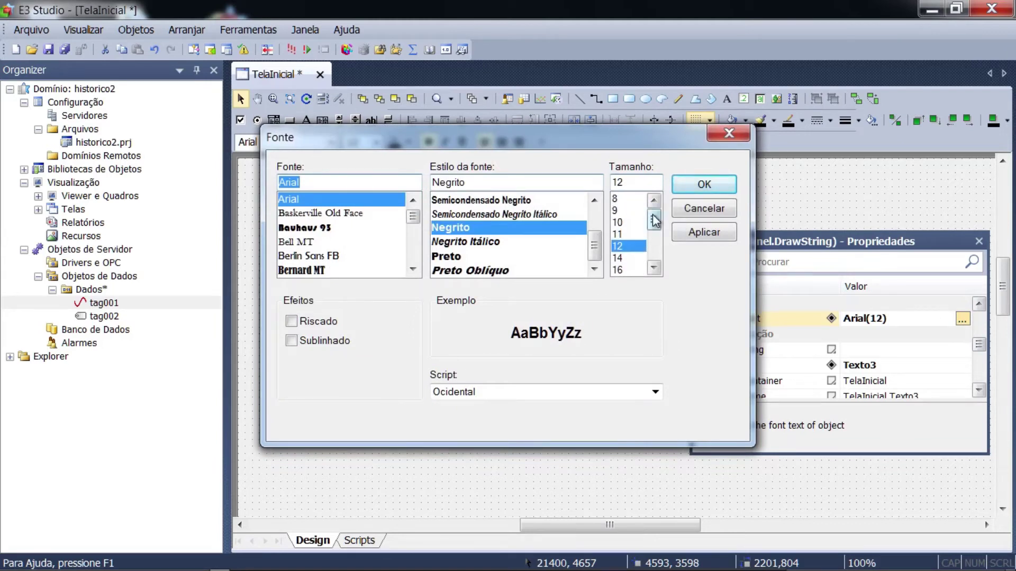
left_click(617, 211)
scroll(597, 223, "up", 2)
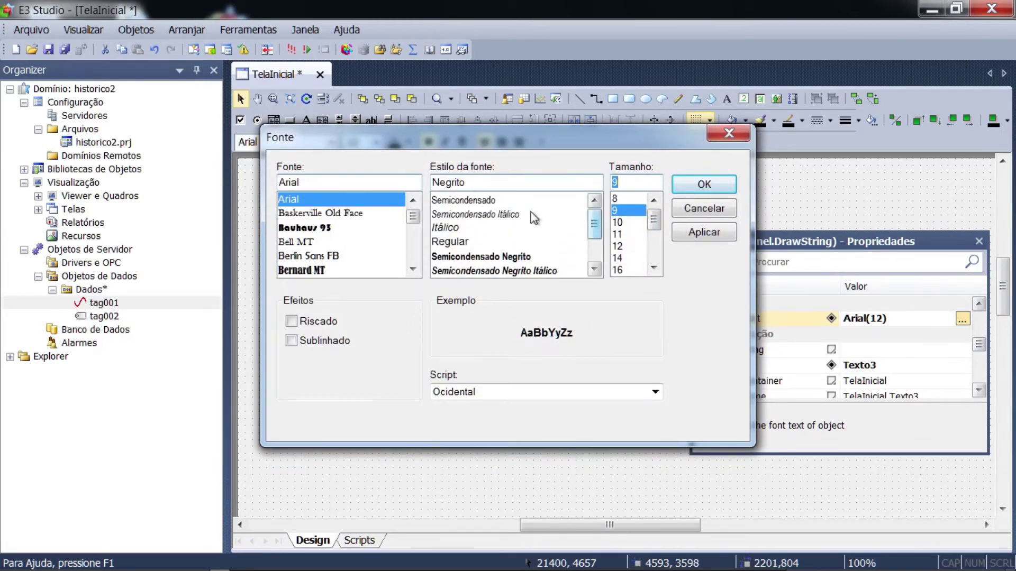
left_click(458, 229)
left_click(704, 184)
Step: Set the font of the toggle button to Arial Regular, size 9
scroll(981, 369, "down", 4)
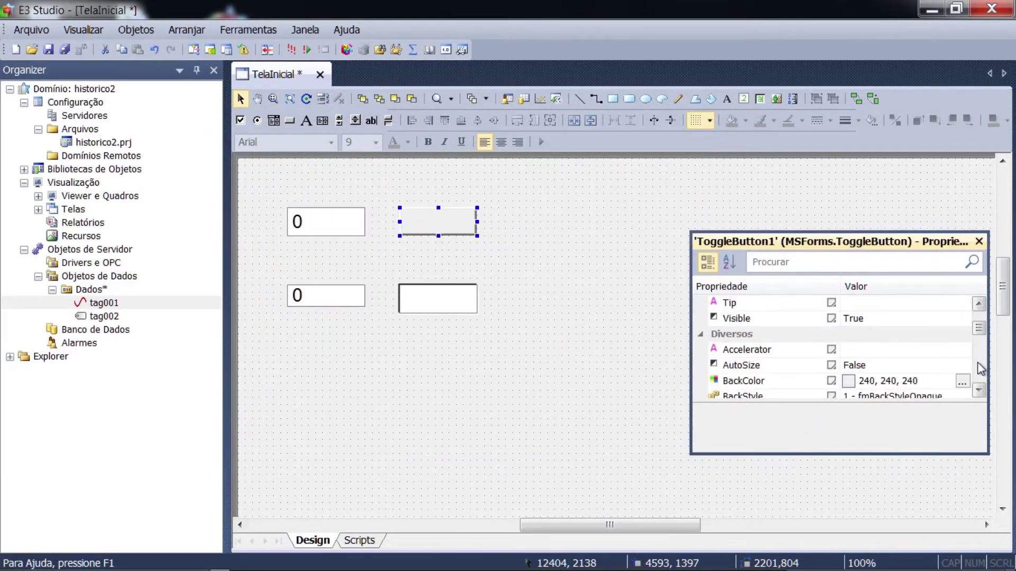
left_click(899, 350)
left_click(962, 349)
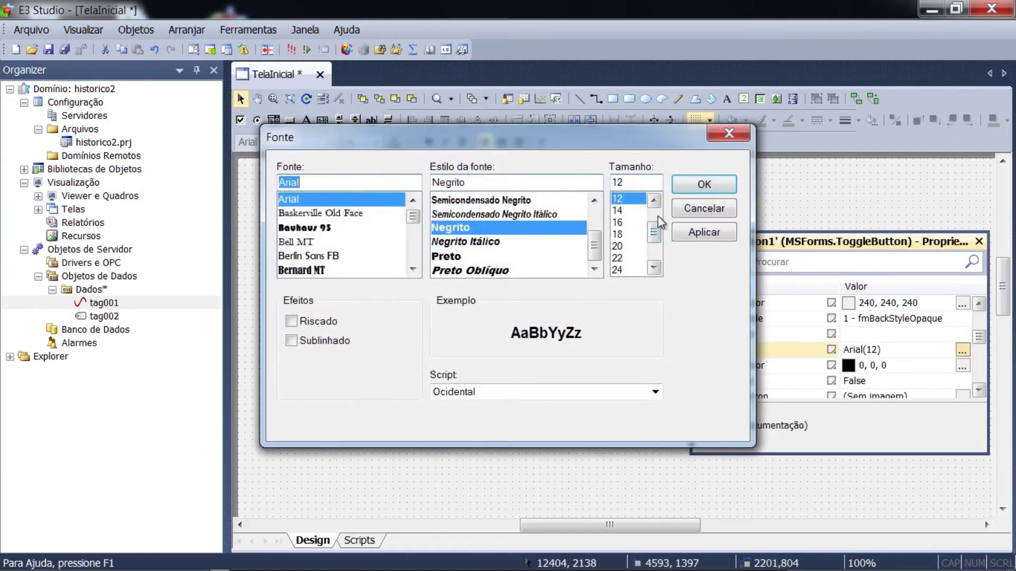
scroll(635, 238, "up", 2)
left_click(616, 210)
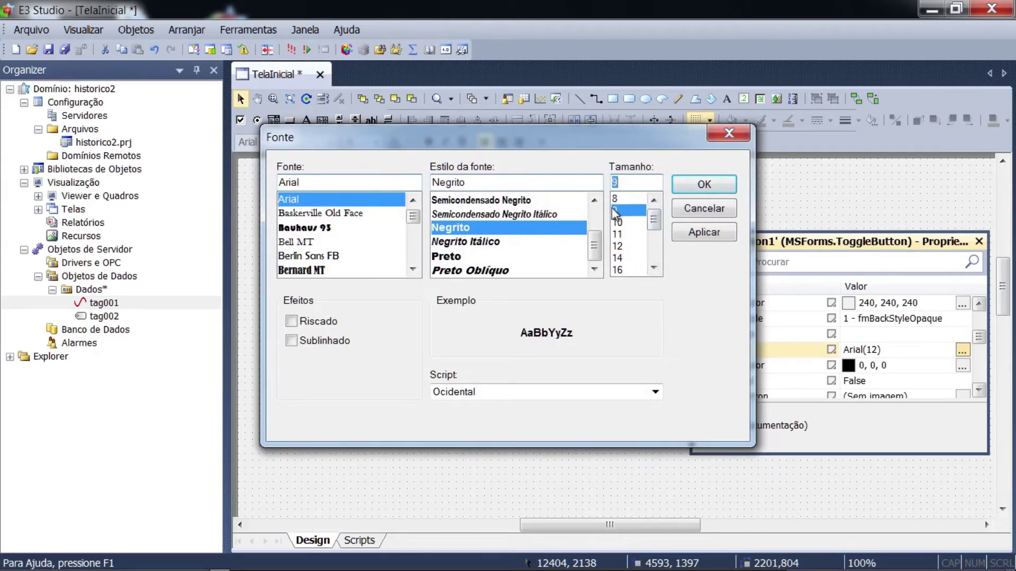
scroll(499, 222, "up", 2)
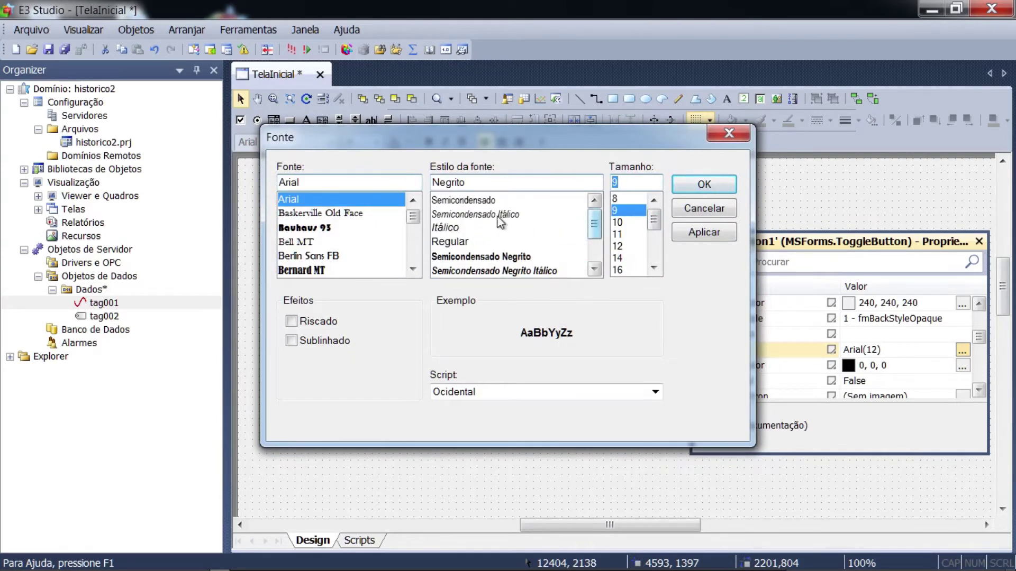
left_click(456, 242)
left_click(684, 186)
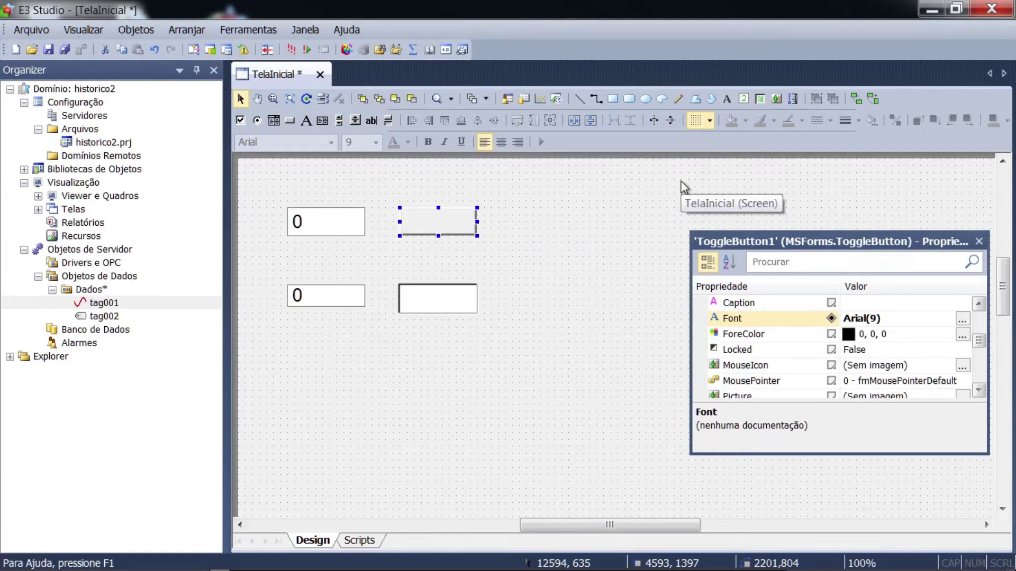
Step: Make the upper display field the same height as the lower display field
left_click(428, 297)
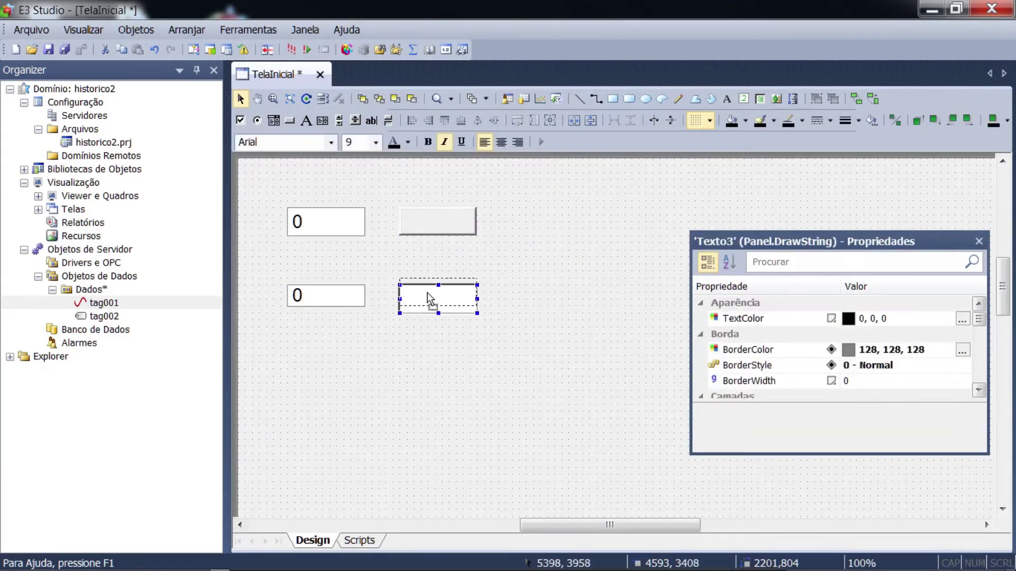
left_click(345, 294)
left_click(340, 237)
left_click(328, 298, "shift")
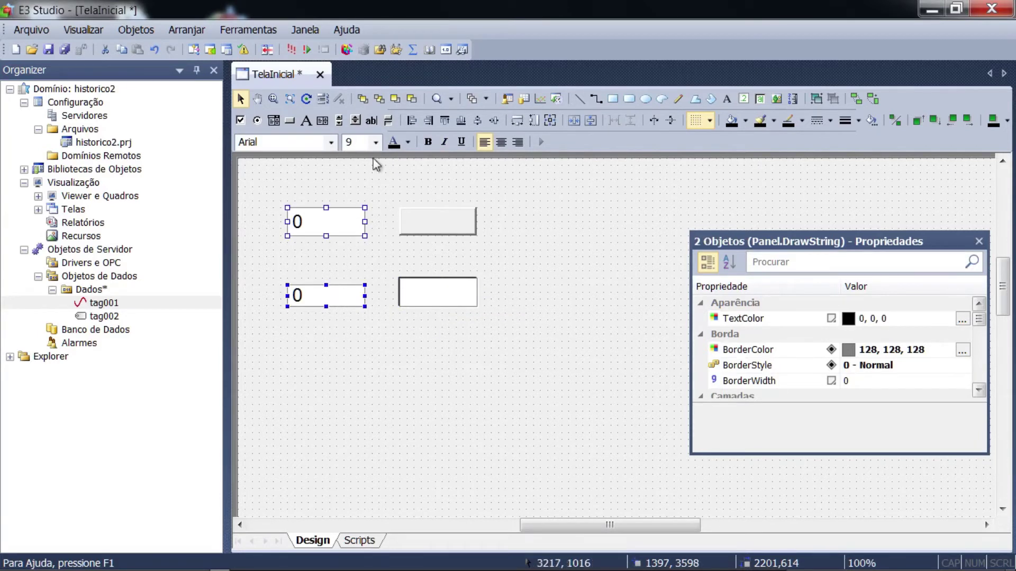
left_click(534, 121)
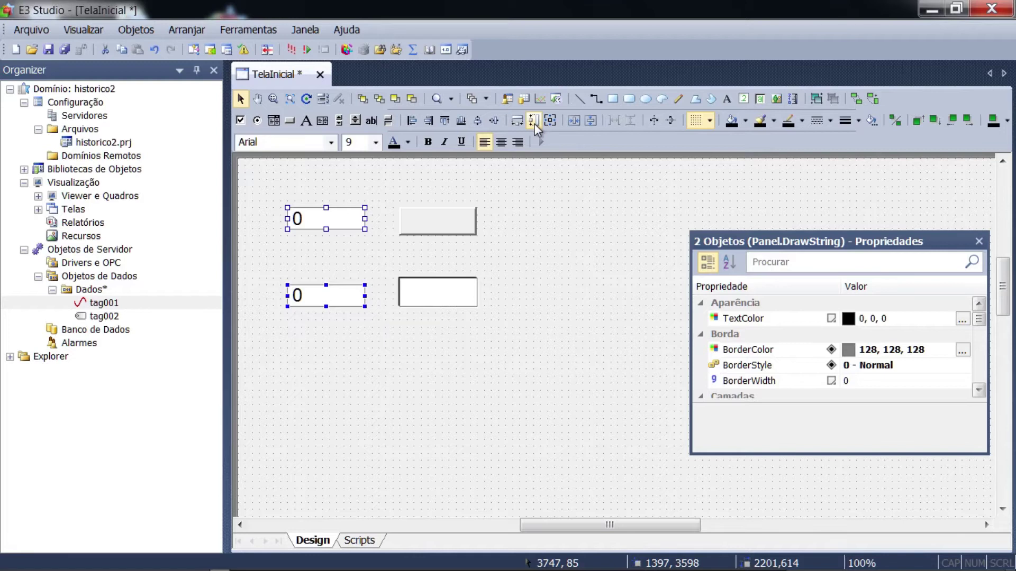
Step: Match the setpoint field's height to the lower display field and align the two fields in one row
left_click(407, 292)
left_click(328, 299, "shift")
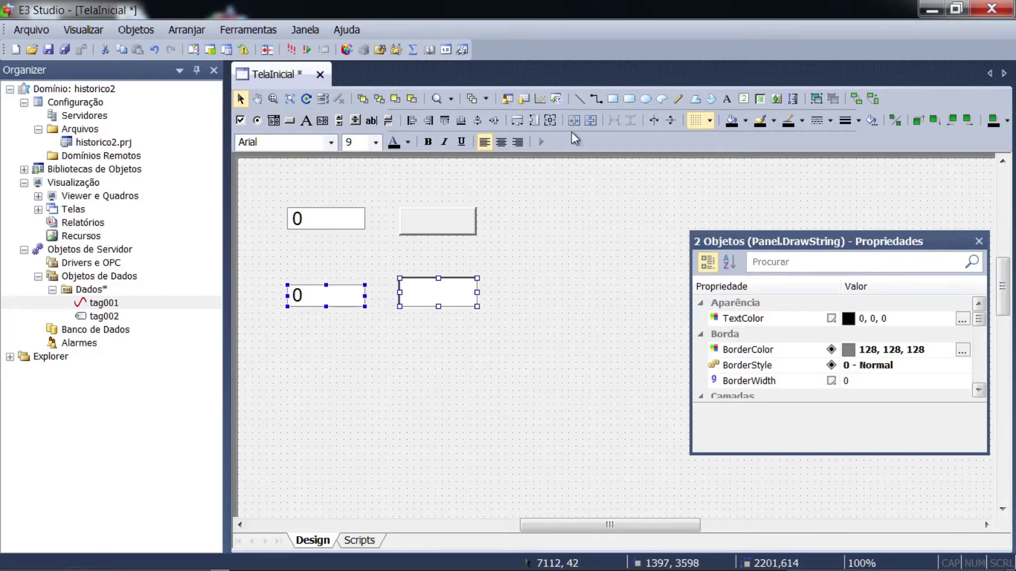
left_click(534, 121)
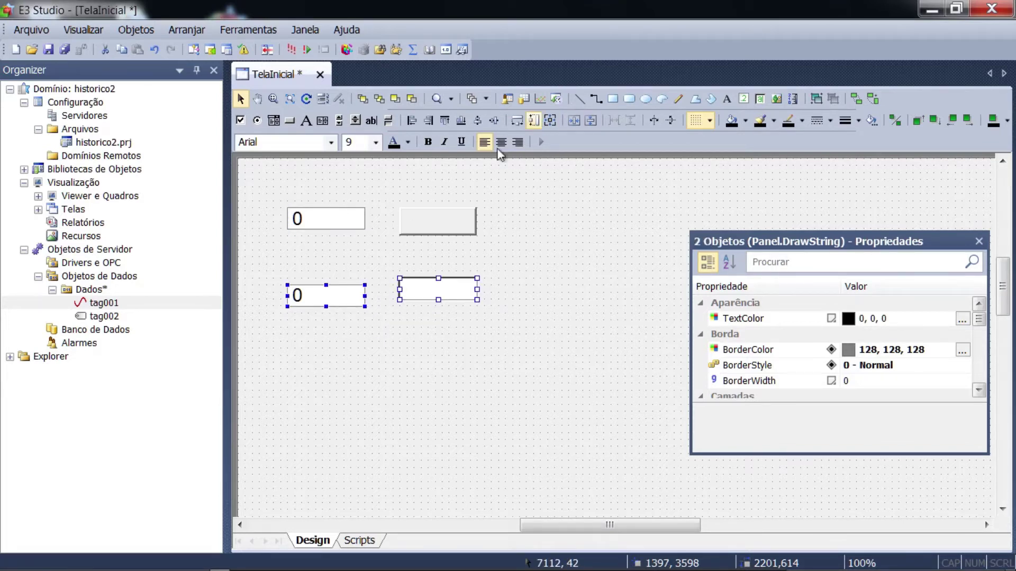
left_click(494, 122)
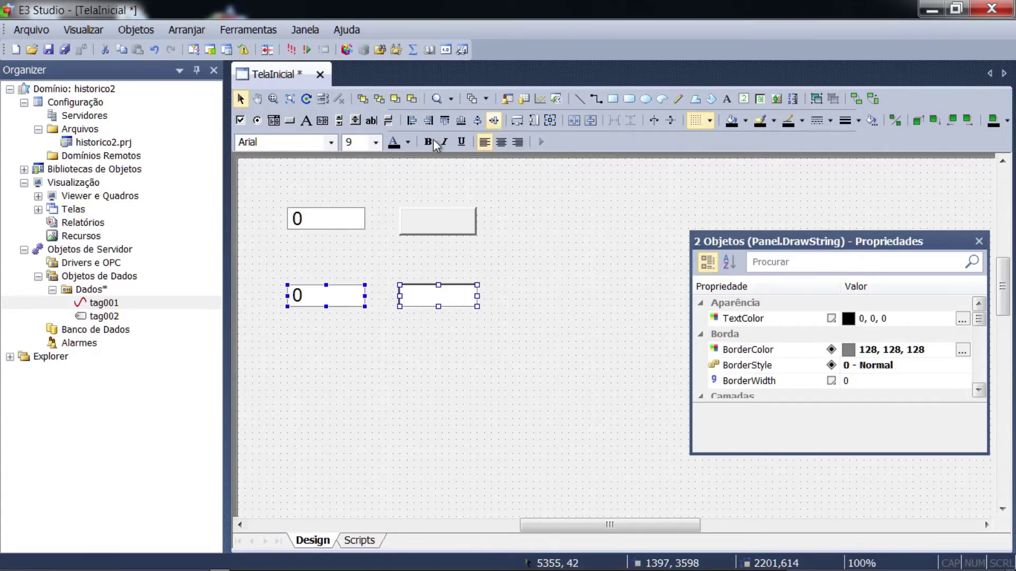
Step: Make the toggle button the same height as the upper display field
left_click(331, 217)
left_click(412, 218)
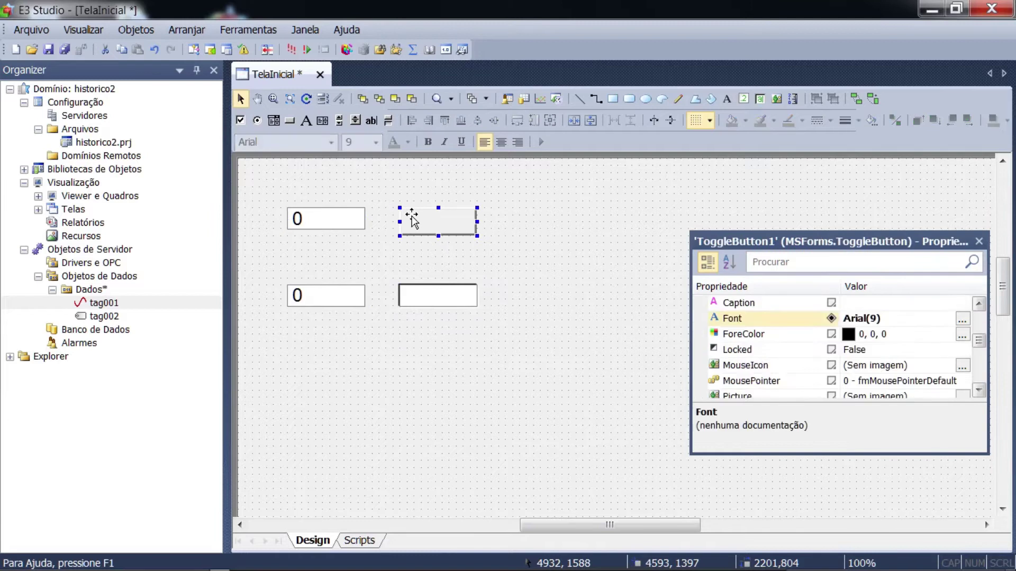
left_click(335, 218)
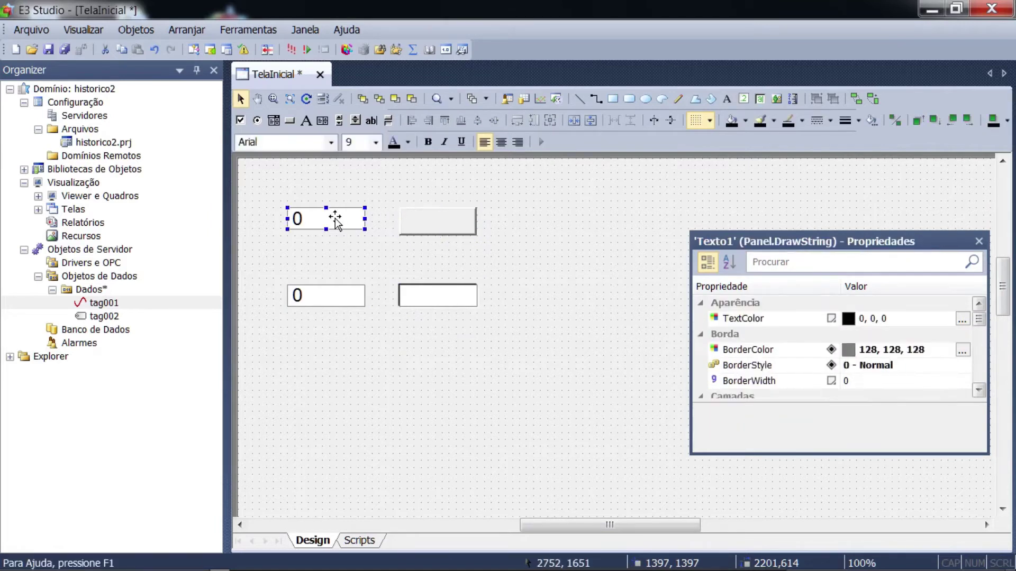
left_click(430, 217)
left_click(335, 217, "shift")
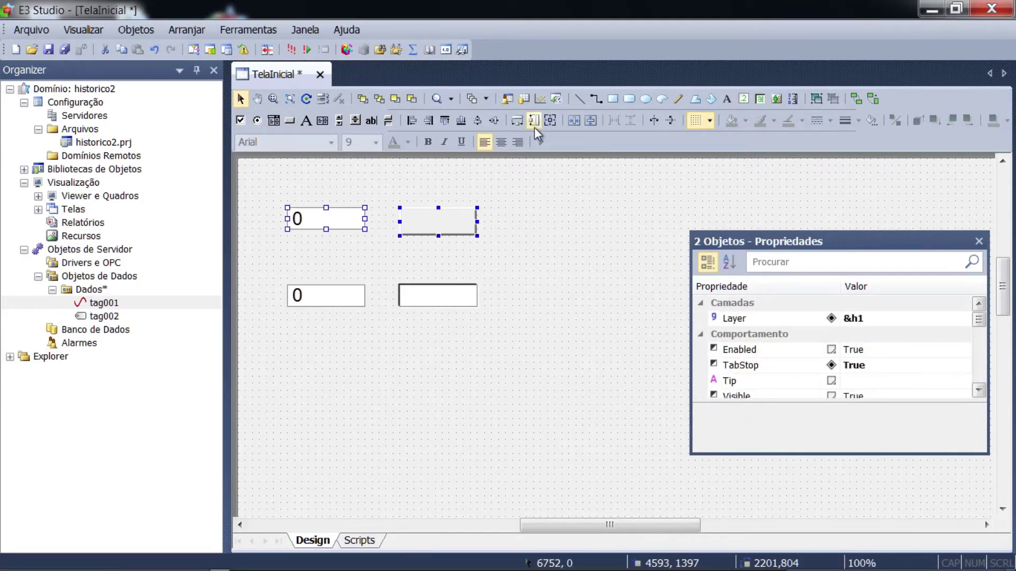
left_click(511, 239)
left_click(431, 217)
left_click(333, 218, "shift")
left_click(536, 122)
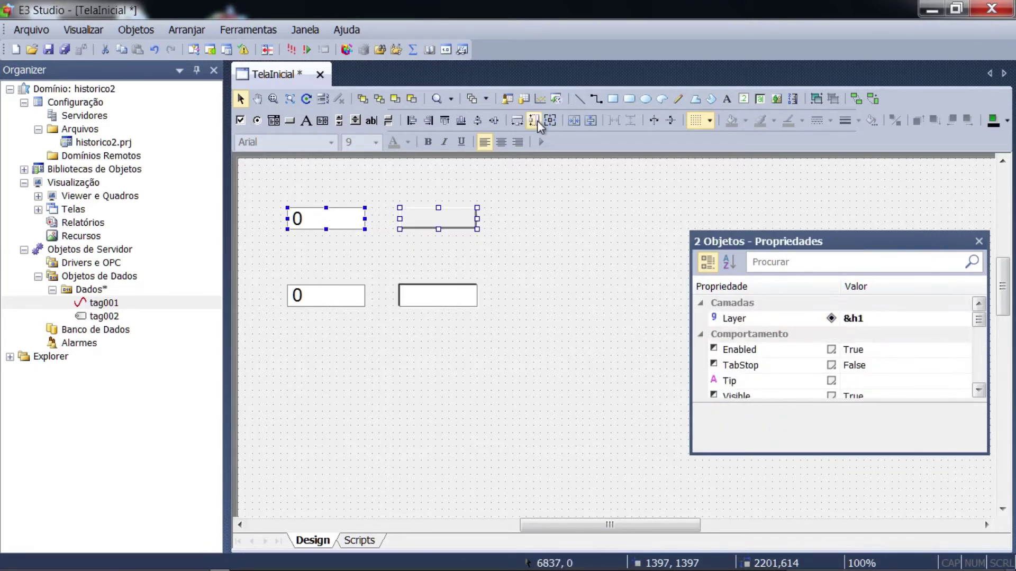
Step: Add a text label reading Tag001 above the upper display field
key("Escape")
left_click(727, 98)
left_click(308, 188)
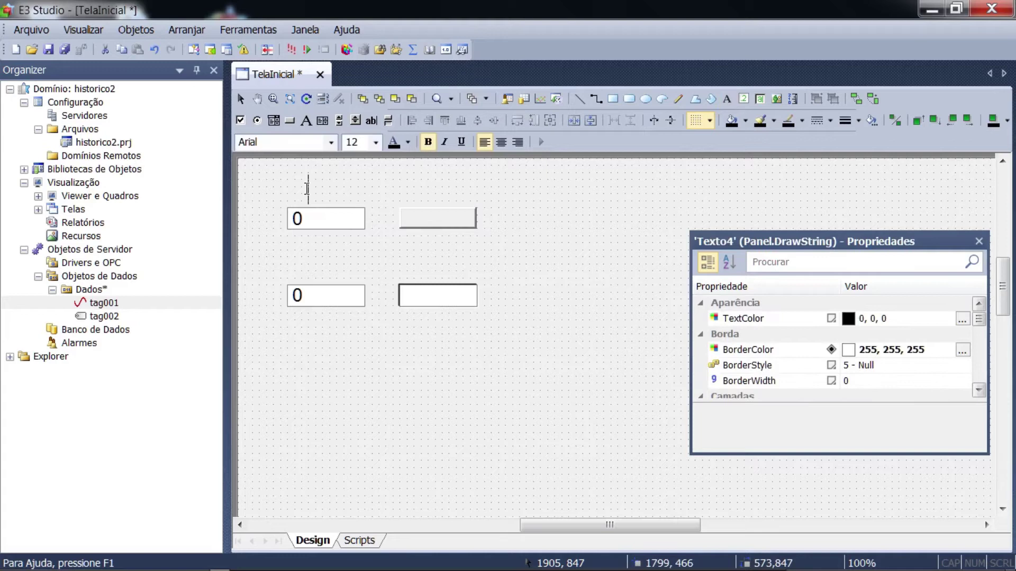
type("Tag")
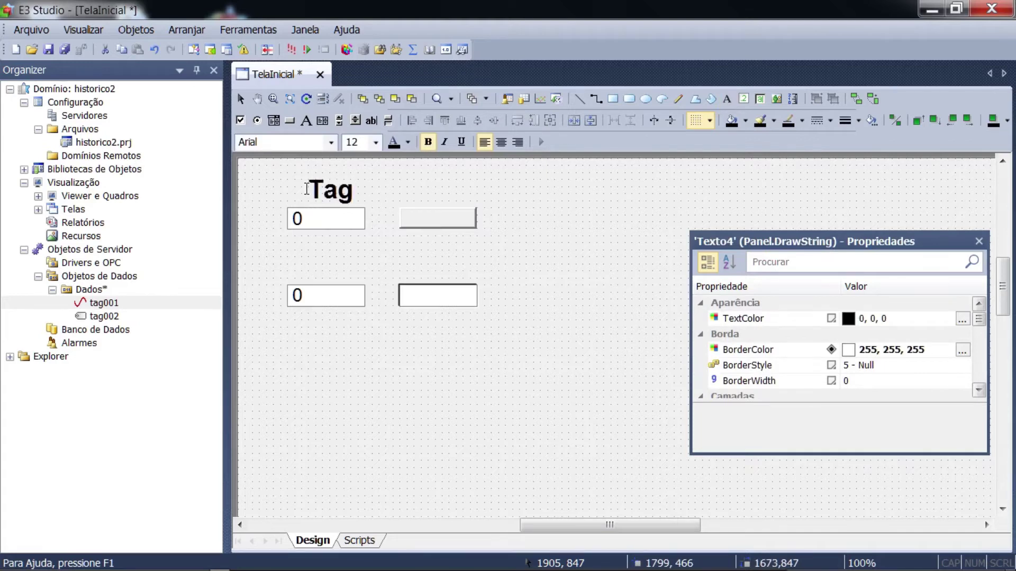
type("001")
key("Return")
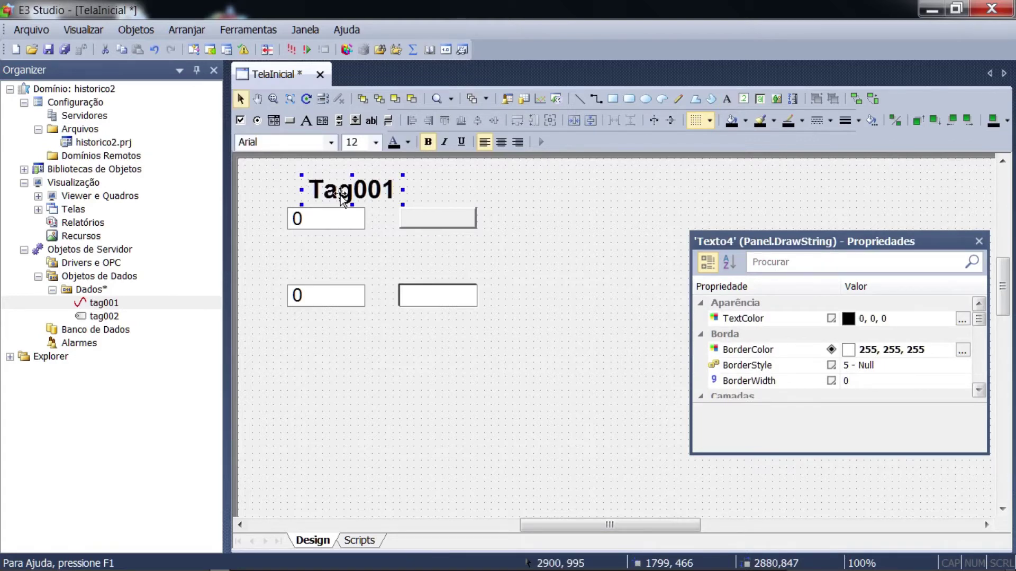
Step: Duplicate the Tag001 label and position the copy just above the lower display field
left_click_drag(341, 196, 363, 219)
key("Down")
key("Down")
key("Down")
key("Down")
key("Down")
key("Down")
key("Down")
key("Down")
key("Down")
key("Down")
key("Down")
key("Down")
key("Down")
key("Down")
key("Down")
key("Down")
key("Down")
key("Down")
key("Down")
key("Down")
key("Down")
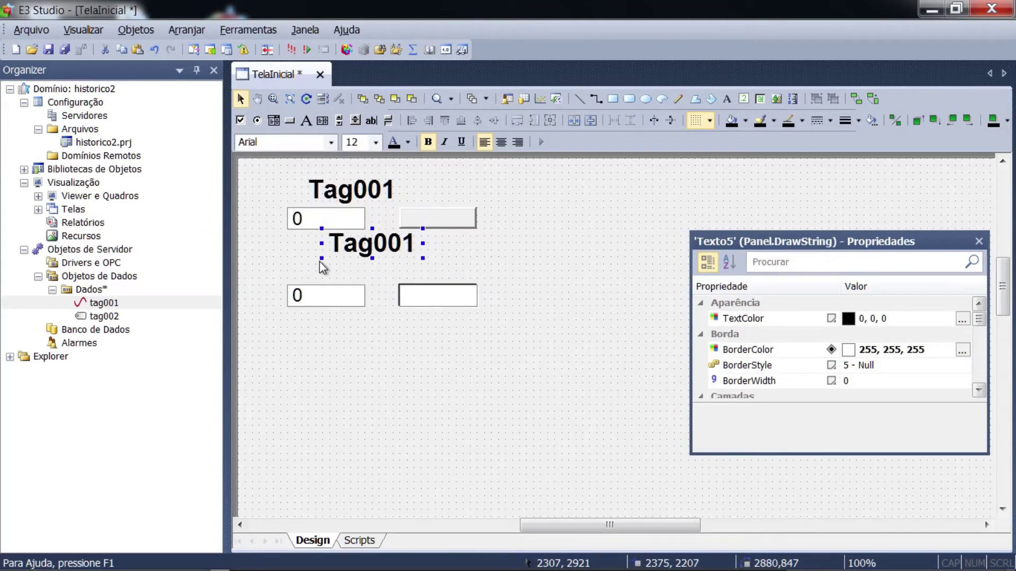
key("Left")
key("Left")
key("Left")
key("Left")
key("Left")
key("Left")
key("Left")
key("Left")
key("Left")
key("Left")
Step: Set the Value property of the duplicated label to Tag002
scroll(980, 338, "down", 6)
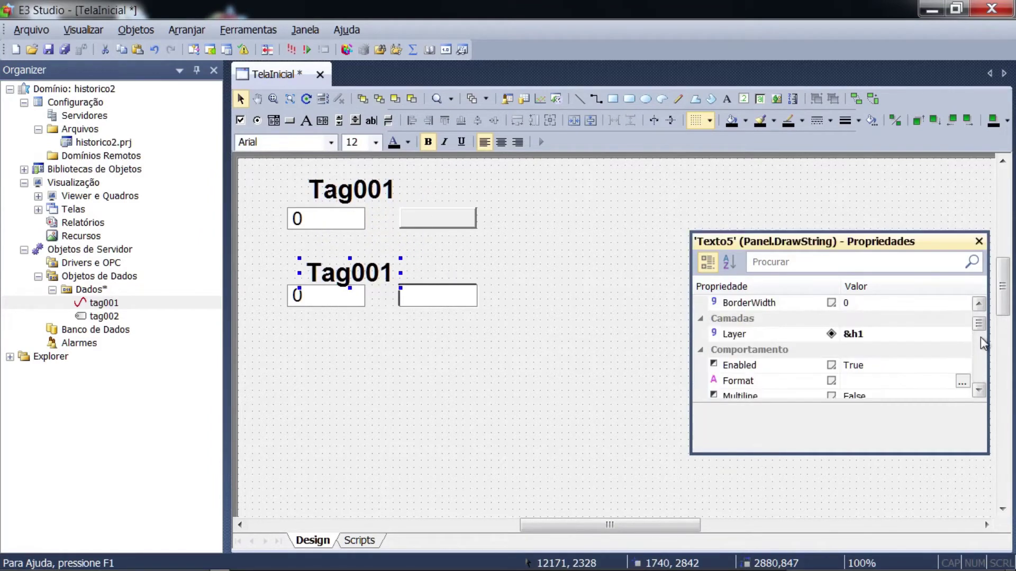
left_click(917, 381)
type("T")
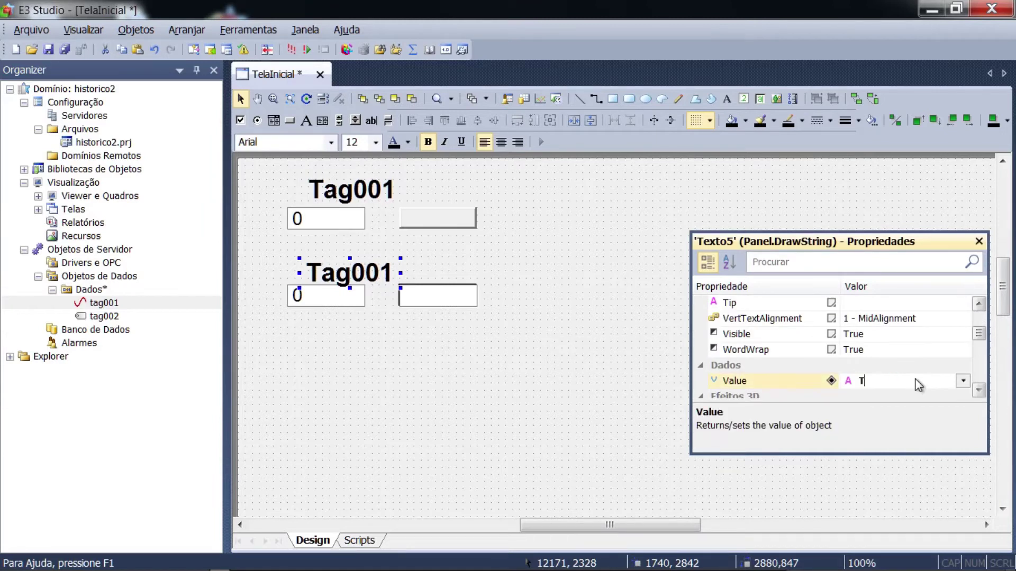
type("ag002")
key("Return")
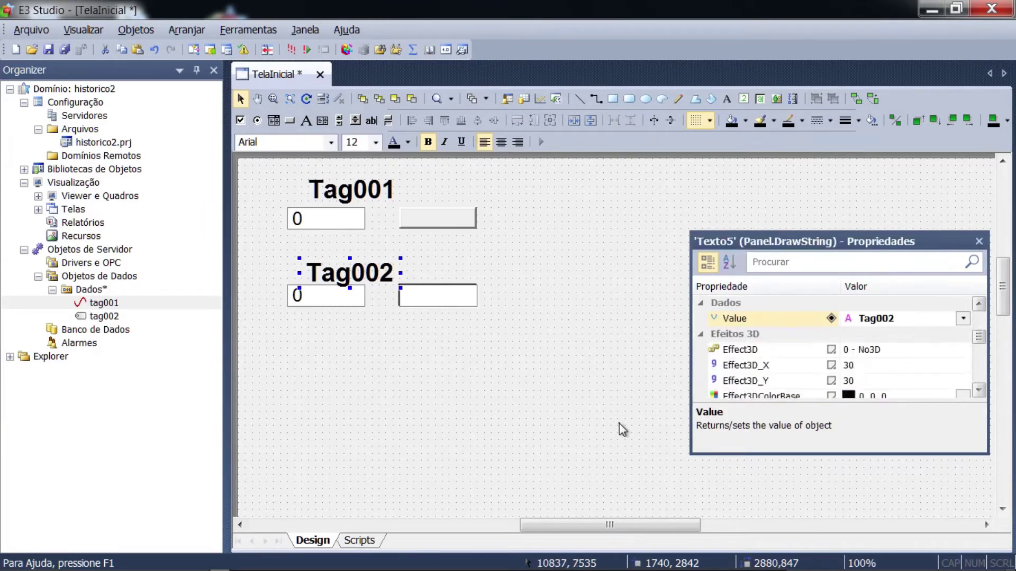
Step: Run the application to preview the initial screen, and close the viewer
left_click(621, 426)
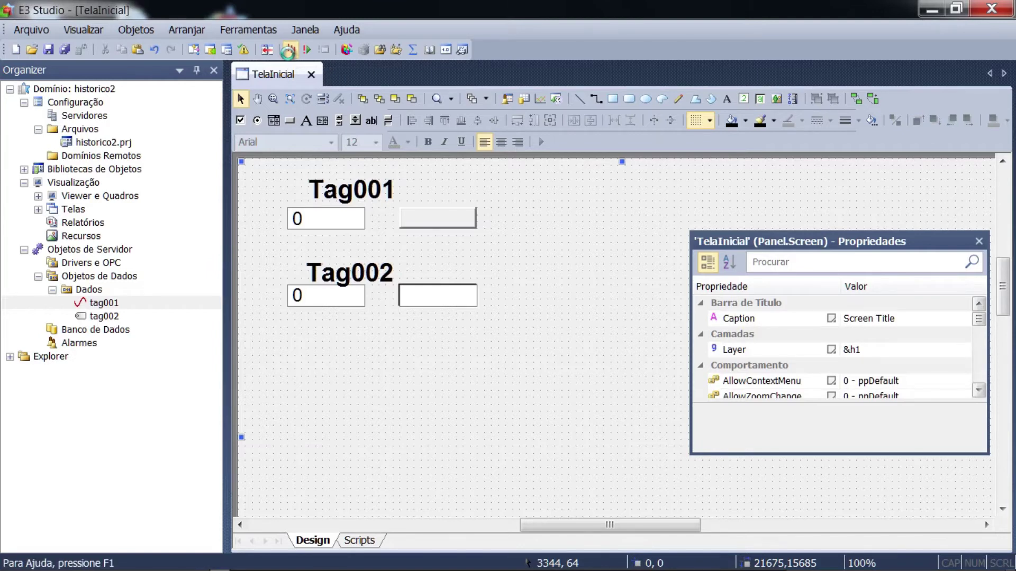
left_click(290, 51)
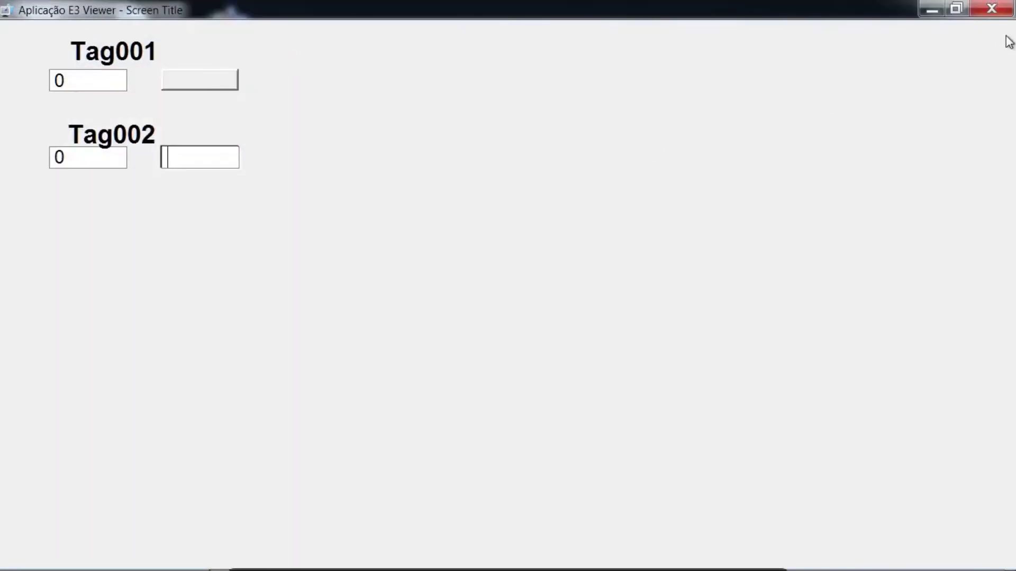
left_click(991, 9)
Step: Associate the Value property of the upper display field with the Value of tag001 in the server's Dados folder
left_click(333, 223)
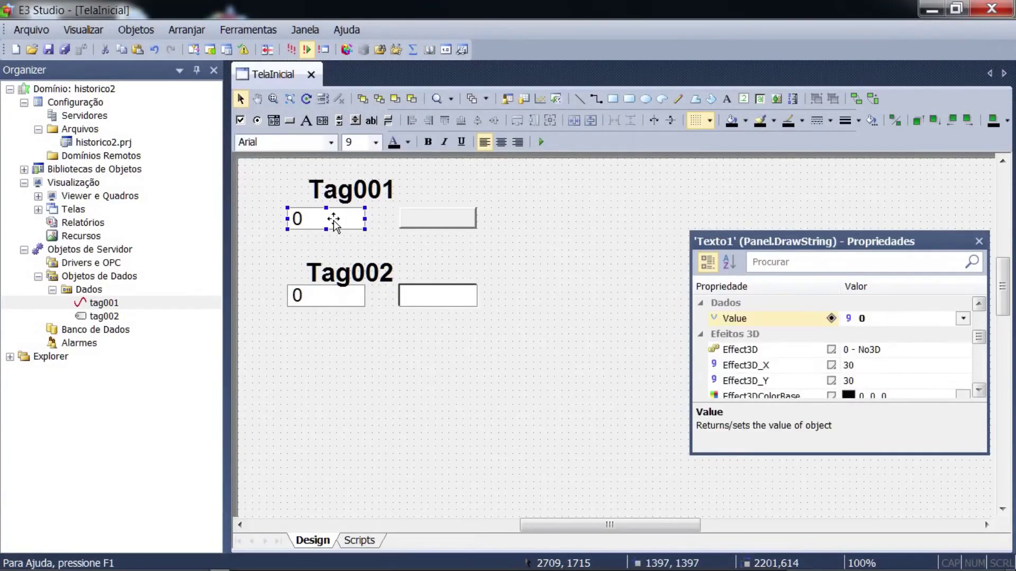
right_click(335, 224)
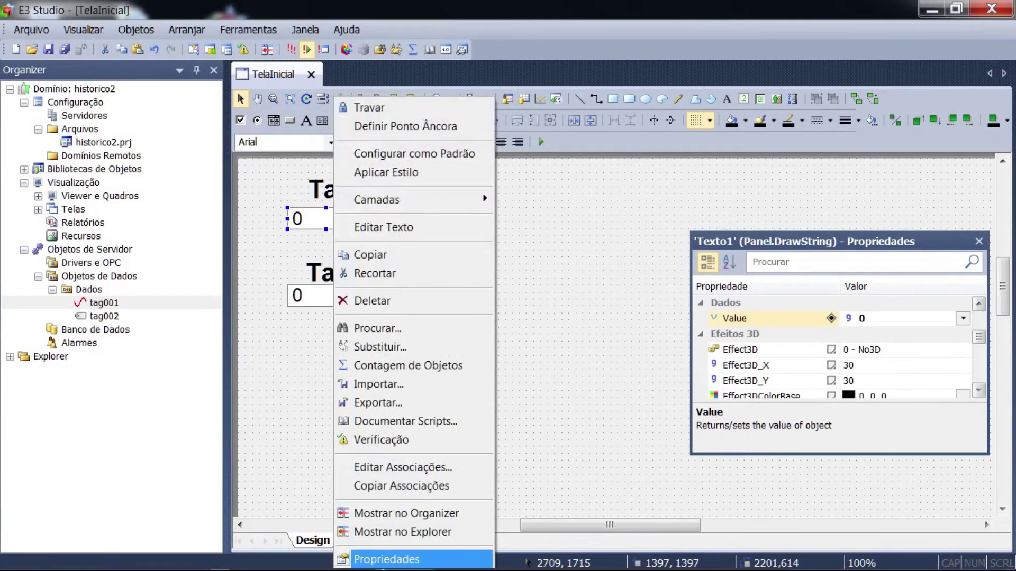
left_click(381, 561)
left_click(178, 43)
left_click_drag(110, 21, 681, 72)
left_click(908, 141)
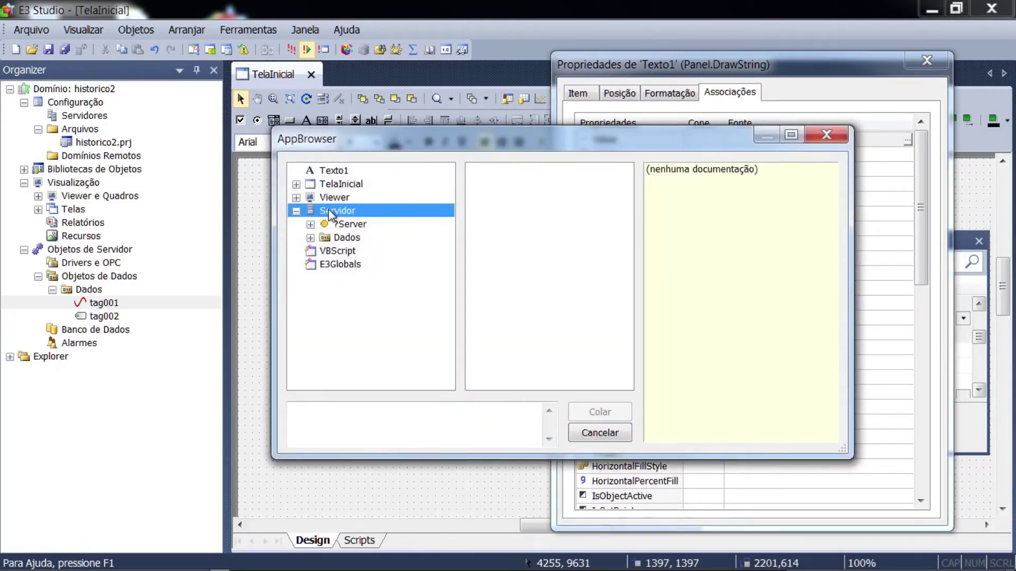
left_click(311, 237)
left_click(362, 251)
left_click(495, 171)
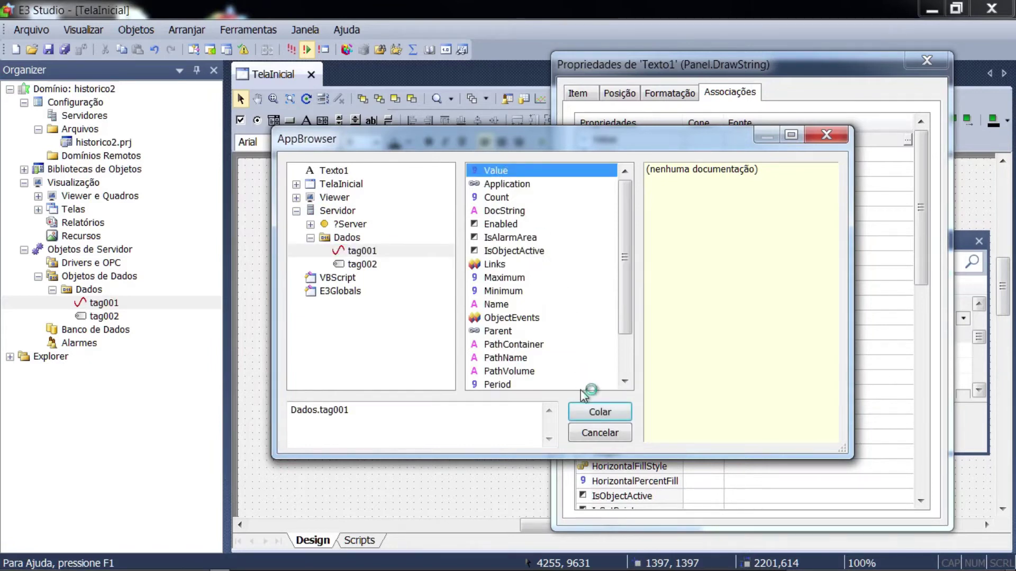
left_click(598, 412)
Step: Associate the toggle button's Value with Dados.tag001.Enabled using a bidirectional connection (Conexão Bidirecional)
left_click(438, 220)
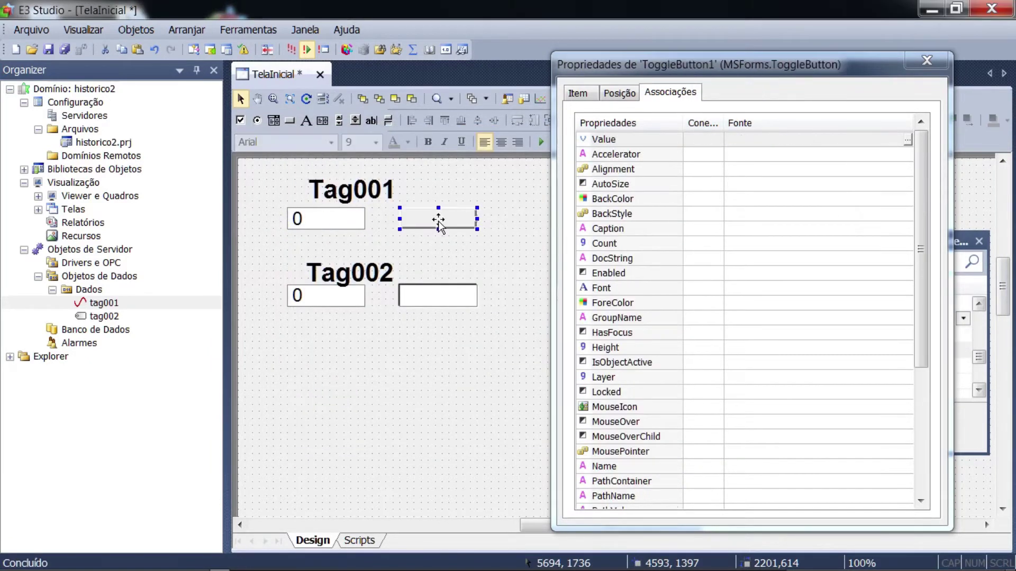
left_click(908, 141)
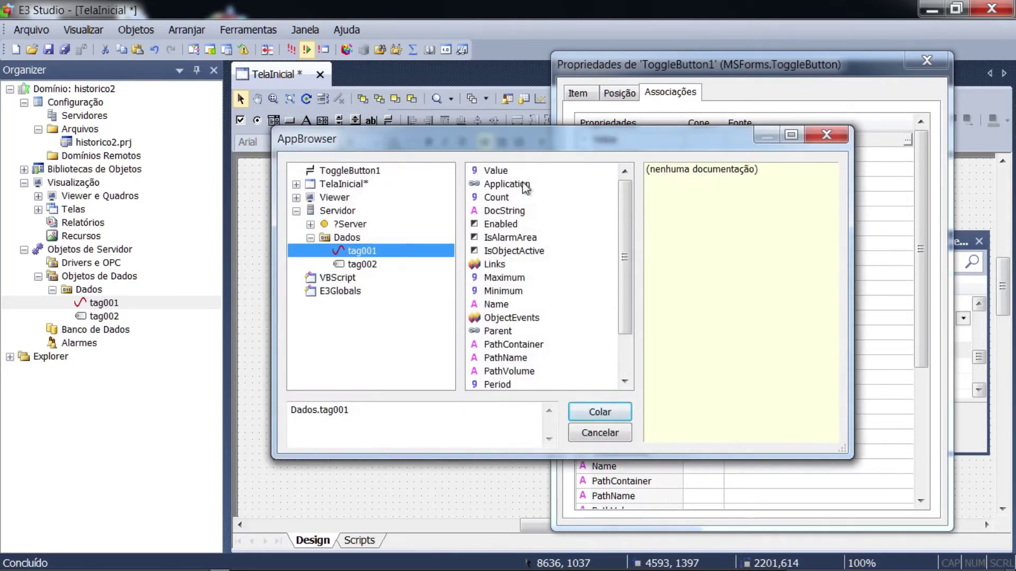
left_click(507, 225)
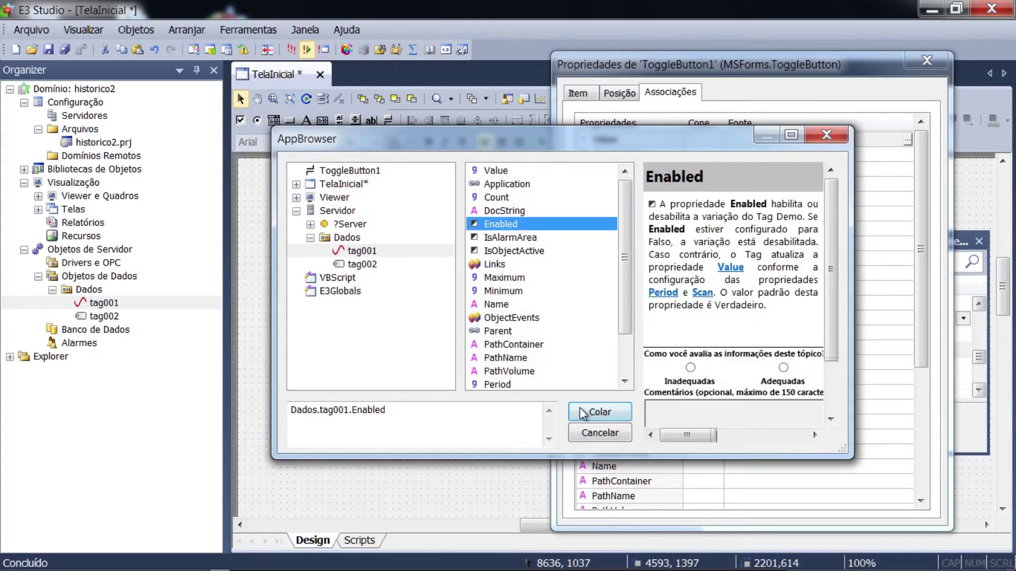
left_click(582, 413)
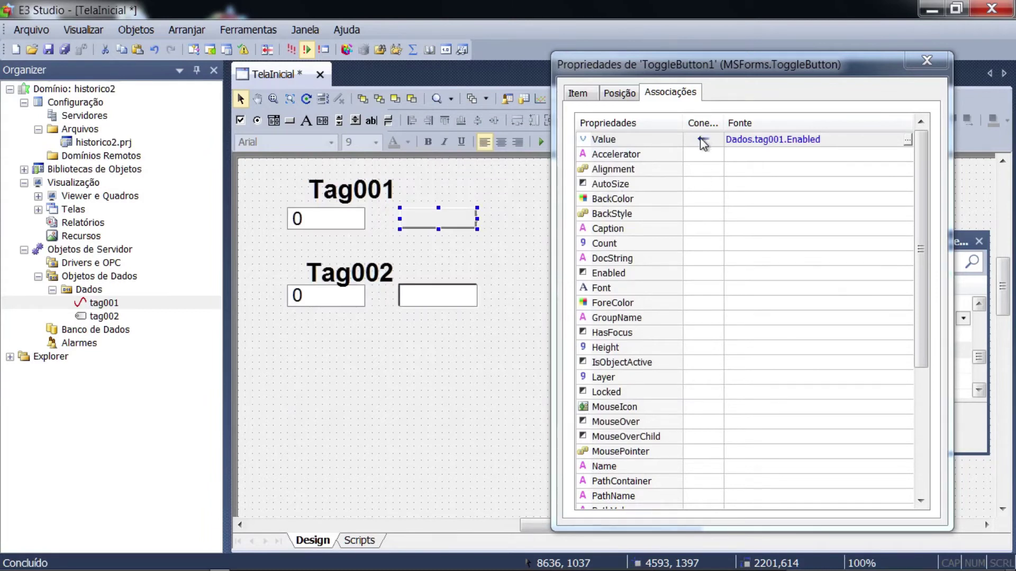
left_click(703, 141)
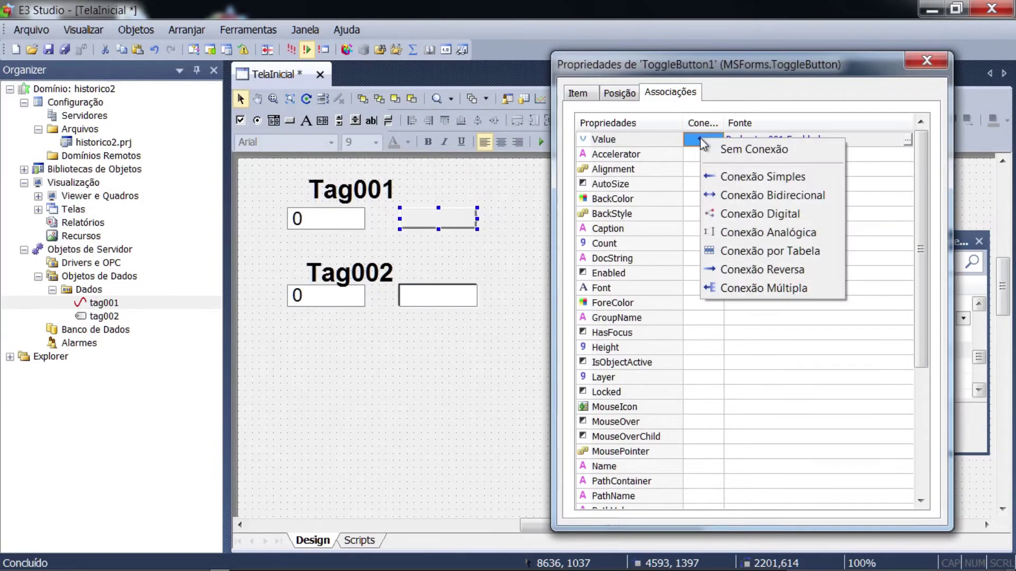
left_click(724, 199)
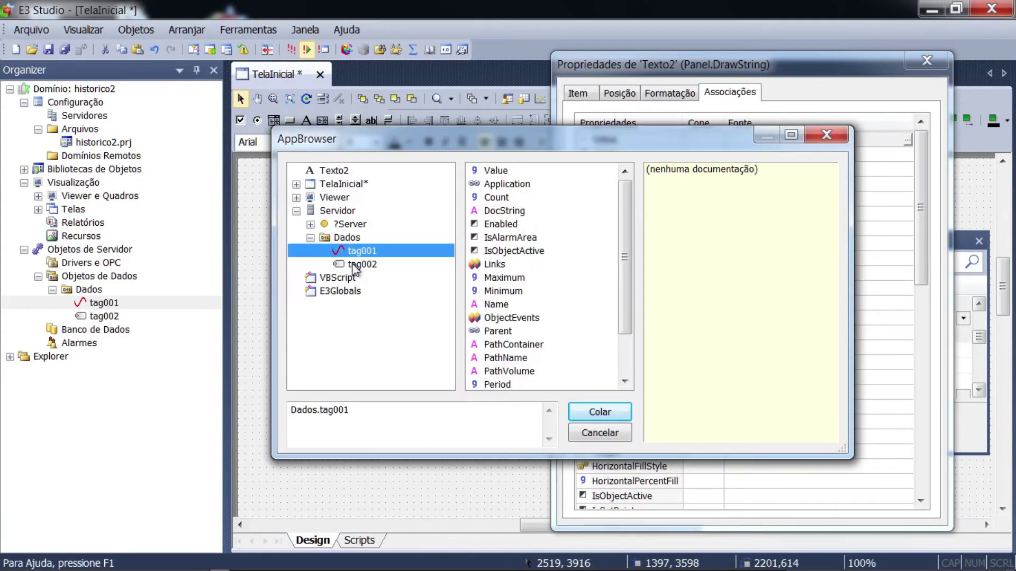
Step: Associate the Value property of the lower display field with the Value of tag002 in Dados
left_click(362, 264)
left_click(486, 171)
left_click(585, 413)
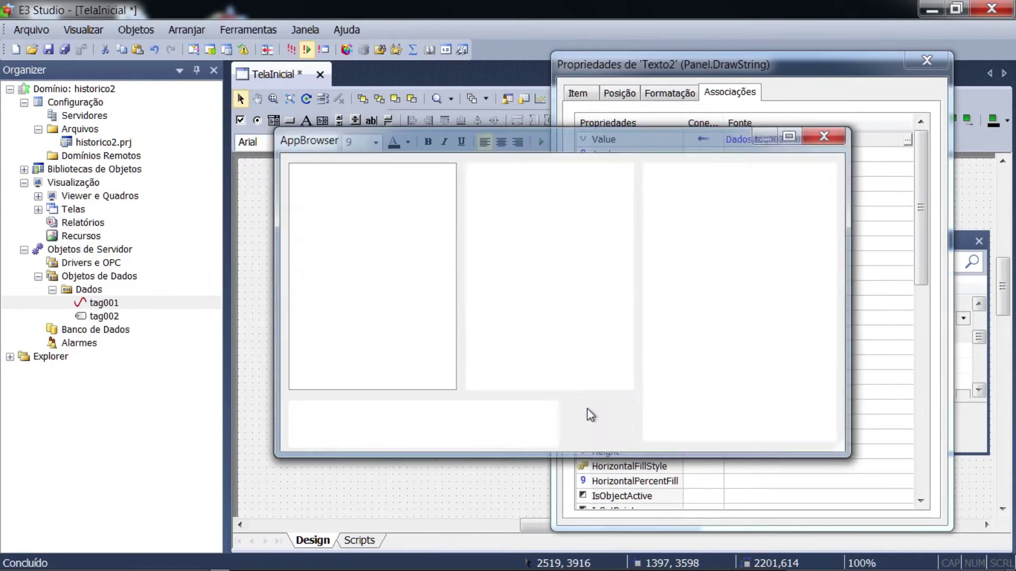
Step: Associate the setpoint field's Value with Dados.tag002.Value using a bidirectional connection (Conexão Bidirecional)
left_click(421, 301)
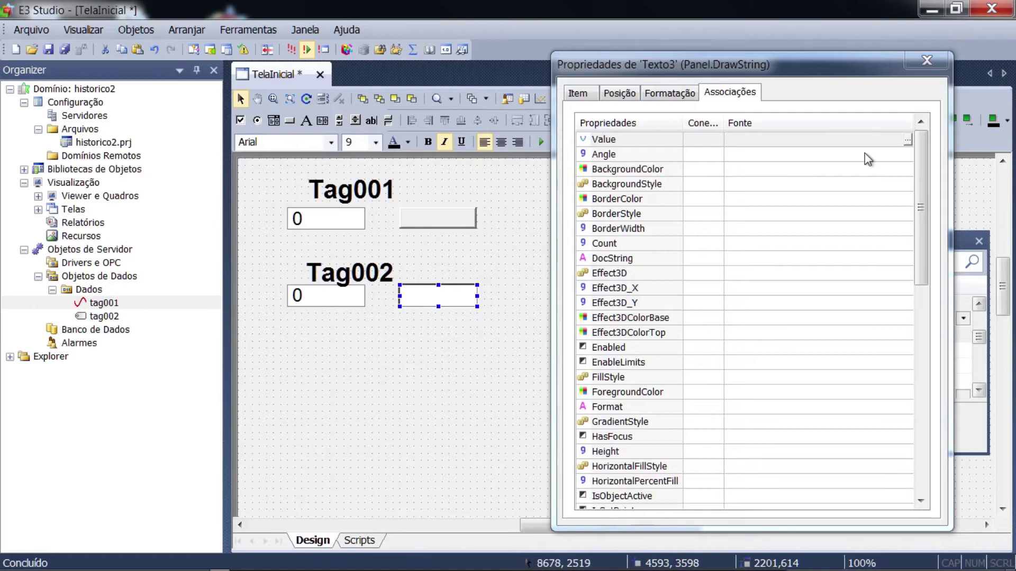
left_click(908, 141)
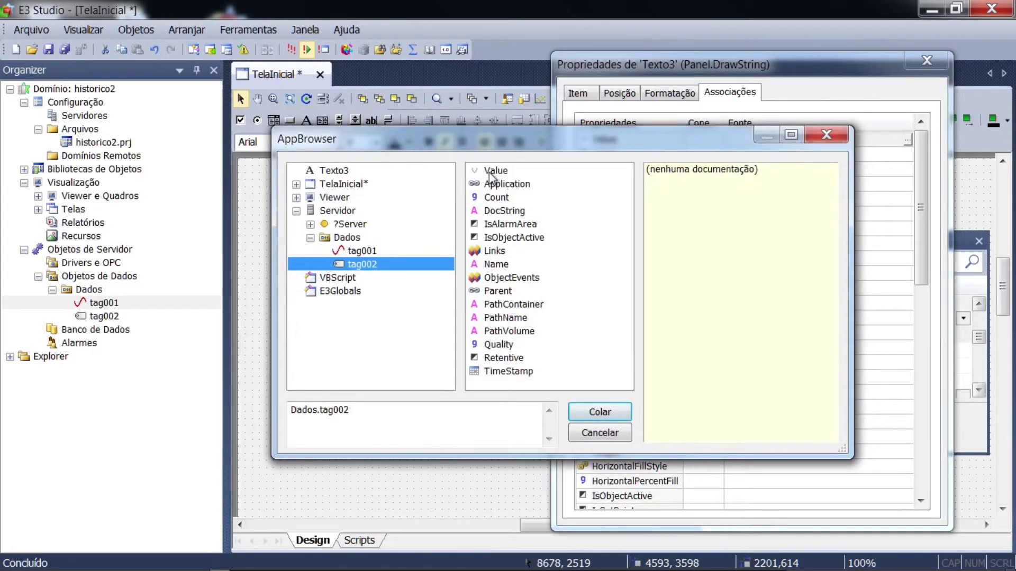
left_click(489, 174)
left_click(592, 410)
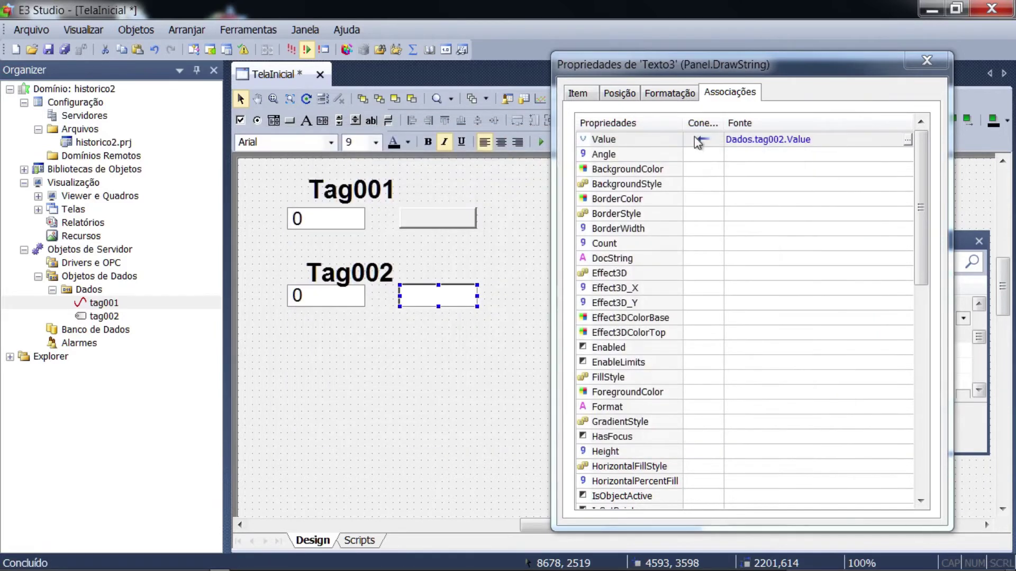
left_click(694, 139)
left_click(726, 189)
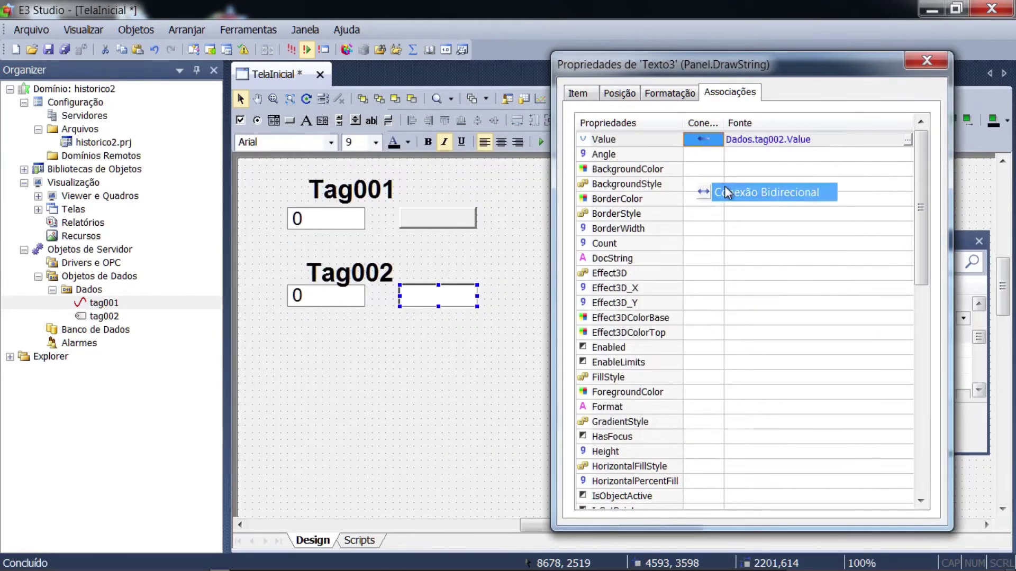
Step: Nudge the Tag002 label slightly upward, clear of the lower display field
left_click(364, 273)
key("Up")
key("Up")
key("Up")
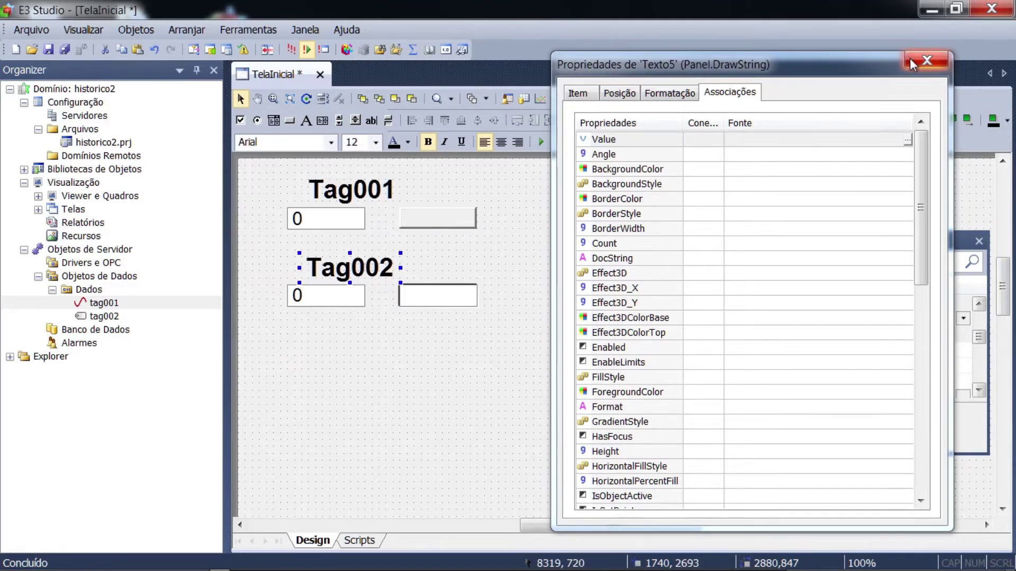
Step: Run the application, test the toggle button and a Tag002 setpoint of 10, and close the viewer
left_click(291, 49)
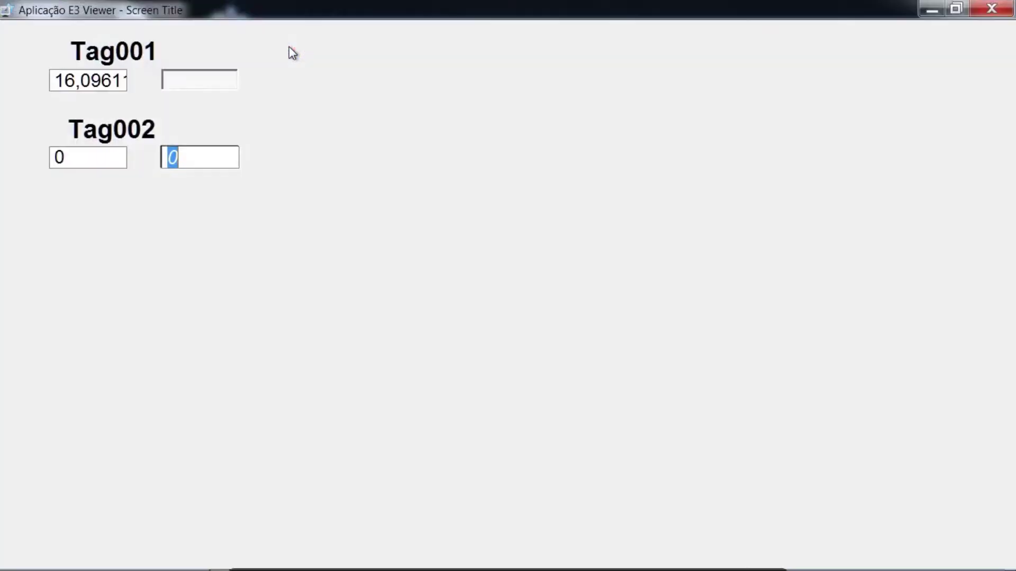
left_click(182, 87)
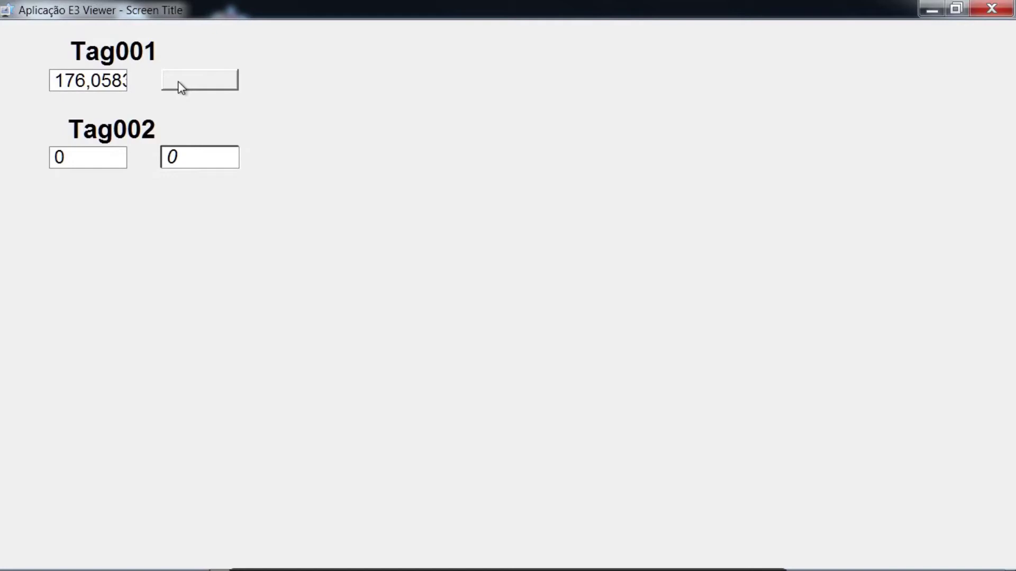
left_click(180, 85)
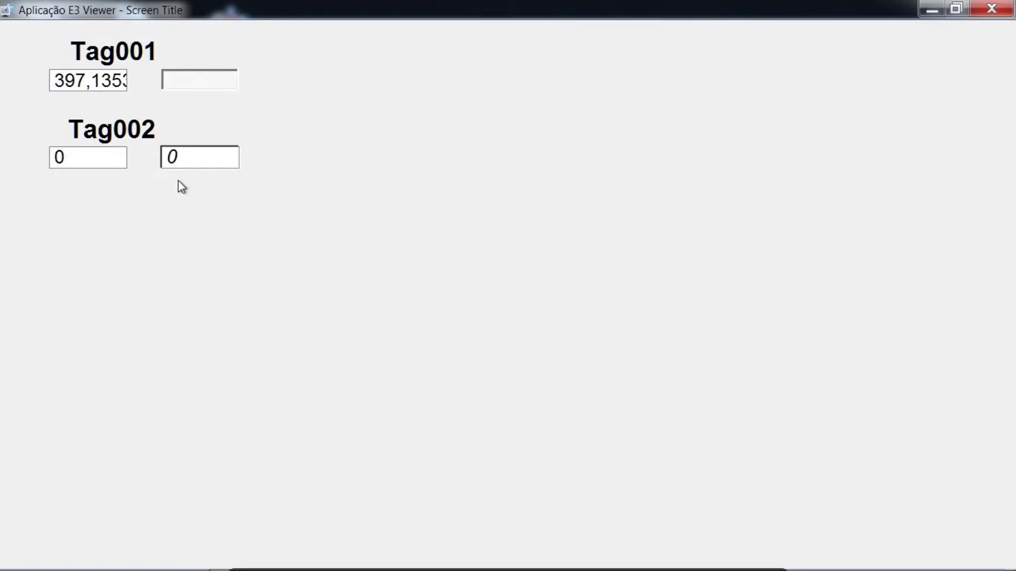
left_click(175, 154)
type("10")
key("Return")
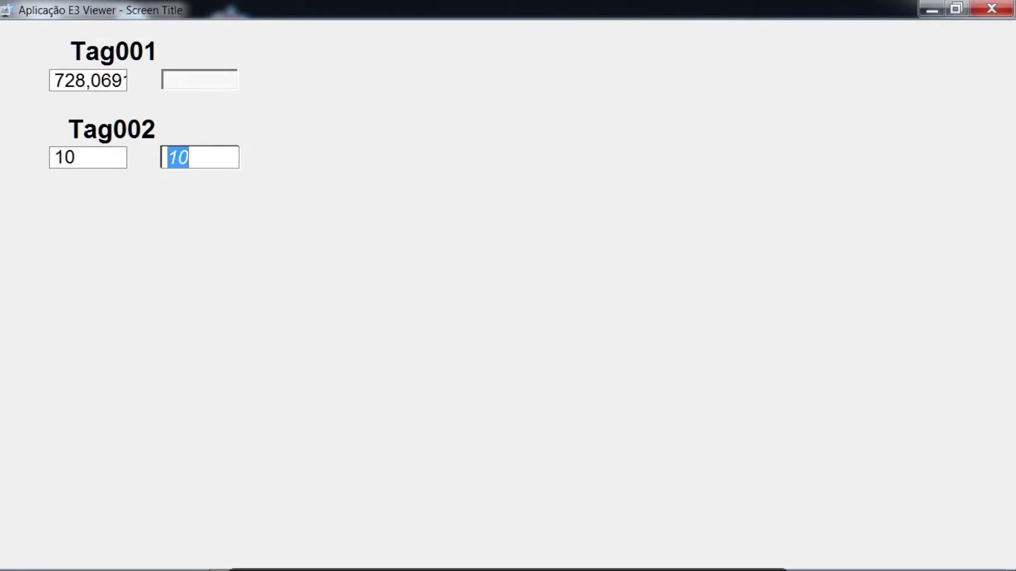
left_click(991, 9)
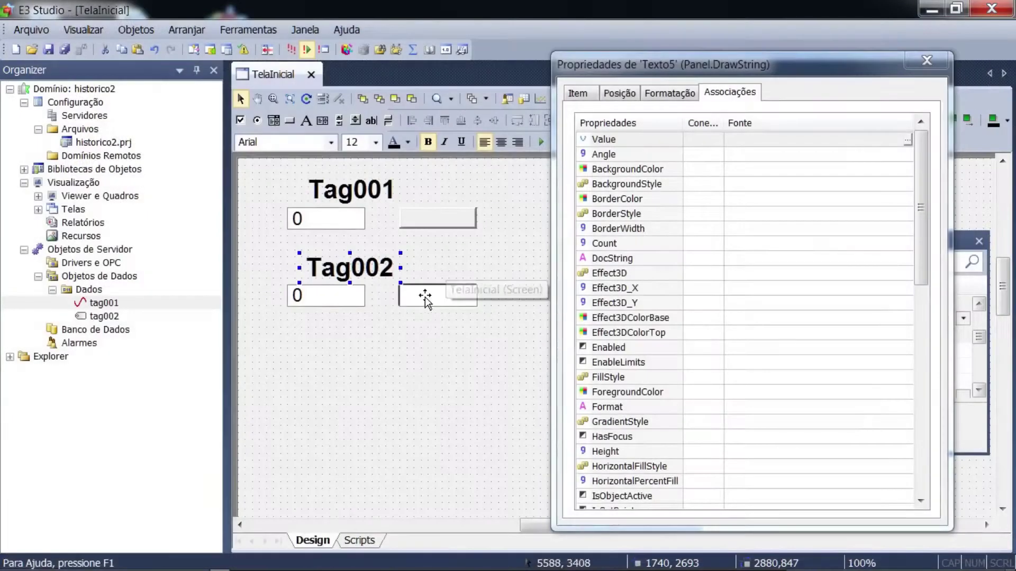
Step: Set the setpoint field's font style to regular and close its association properties
left_click(421, 306)
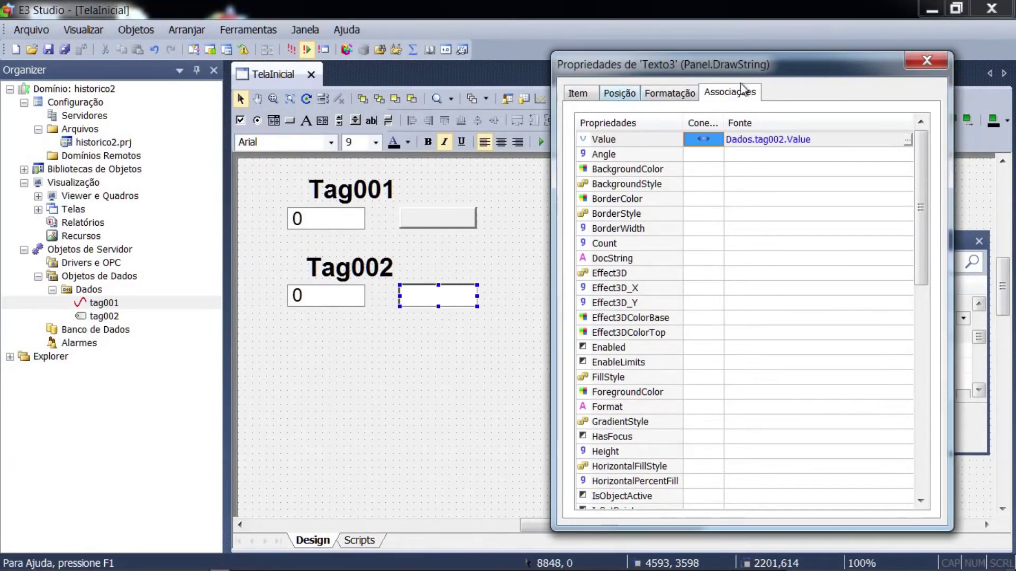
left_click(924, 62)
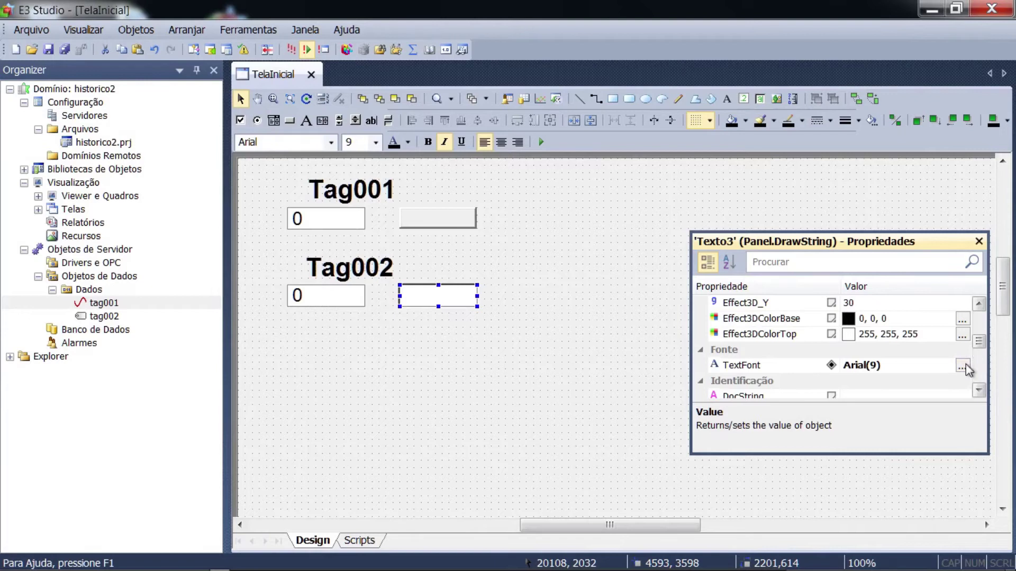
left_click(962, 365)
left_click(453, 215)
left_click(689, 188)
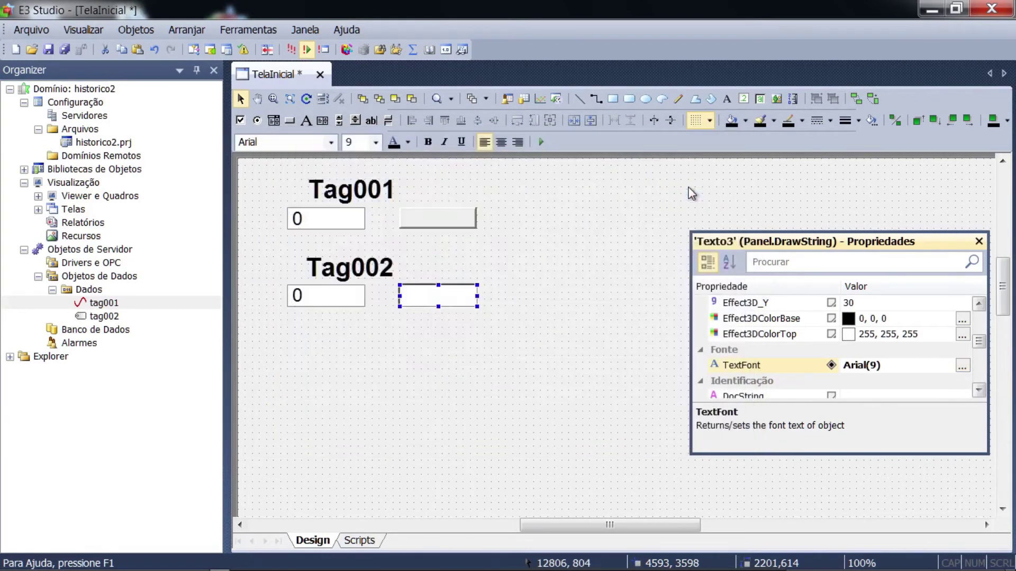
left_click(388, 351)
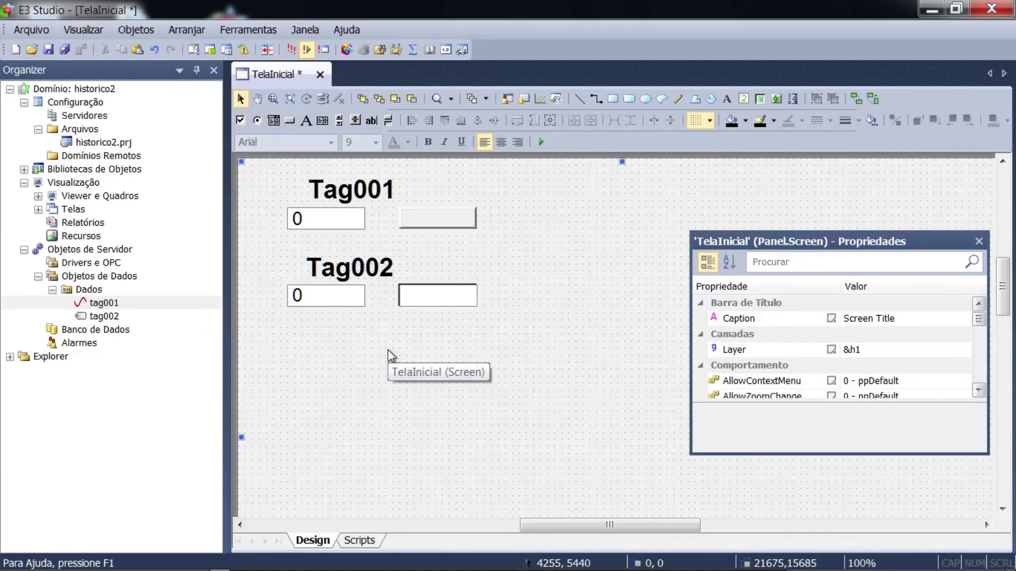
Step: Insert a new database object (Banco de Dados) in historico2.prj and open its configuration properties
right_click(95, 331)
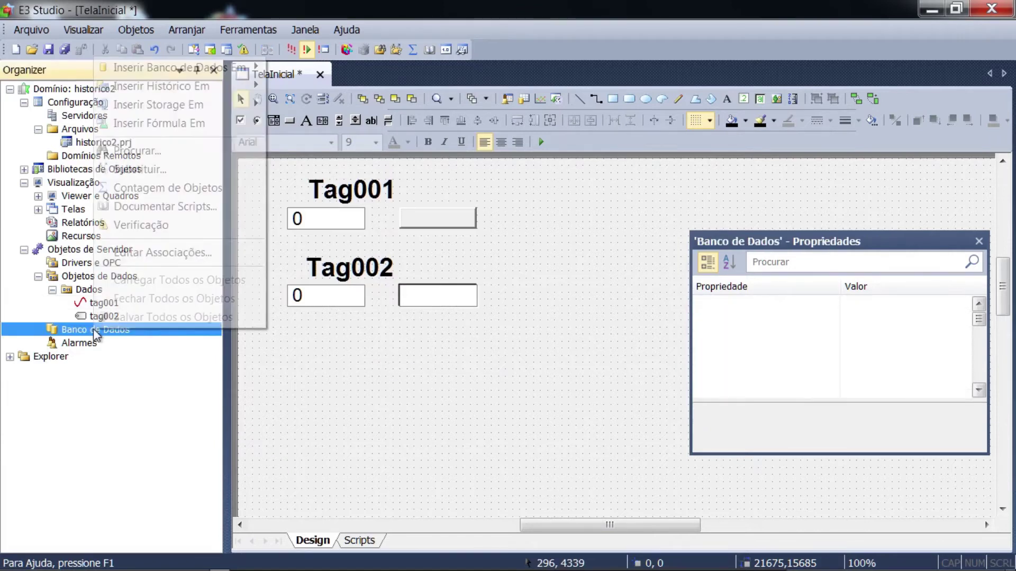
mouse_move(208, 69)
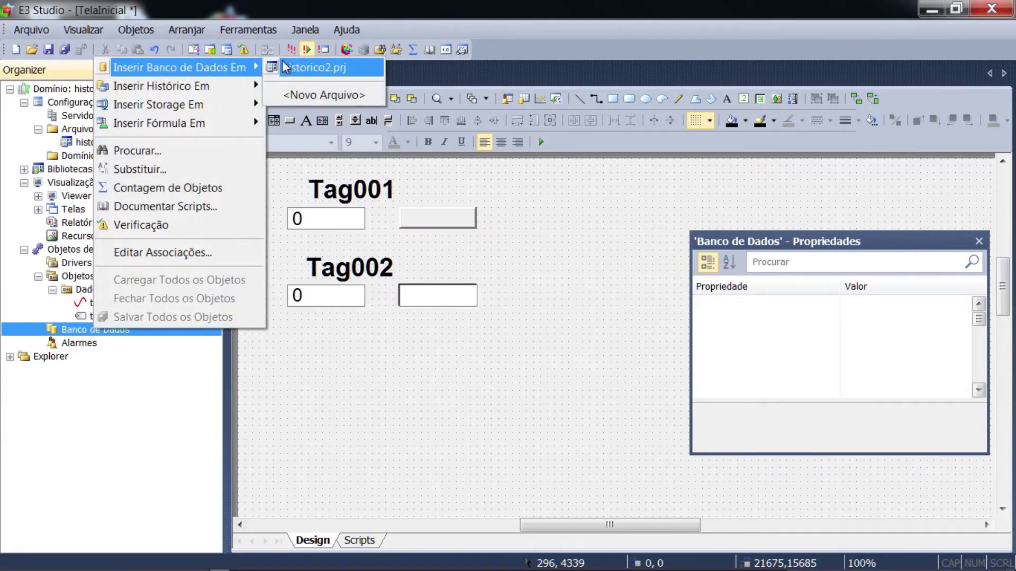
left_click(300, 68)
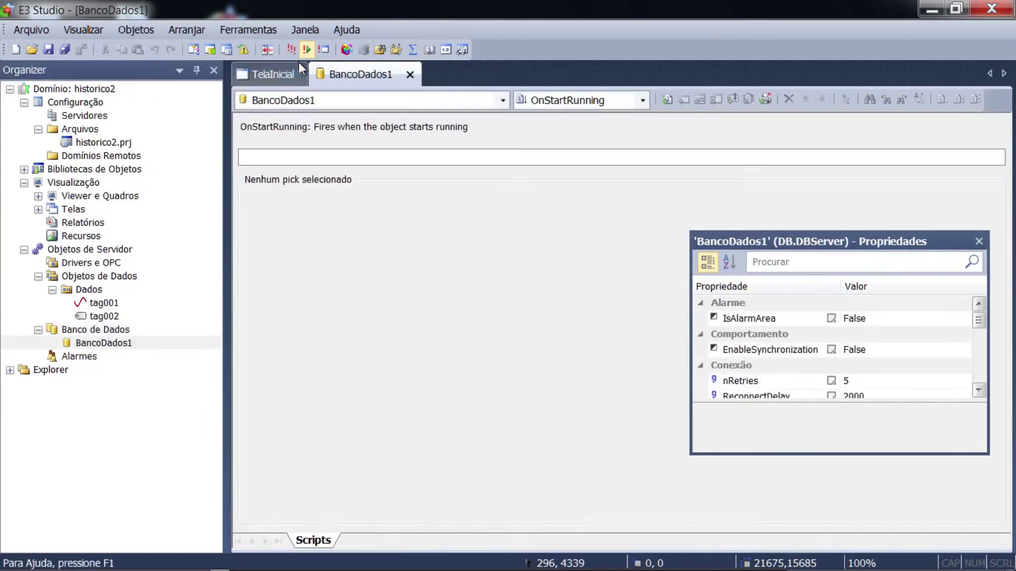
right_click(121, 349)
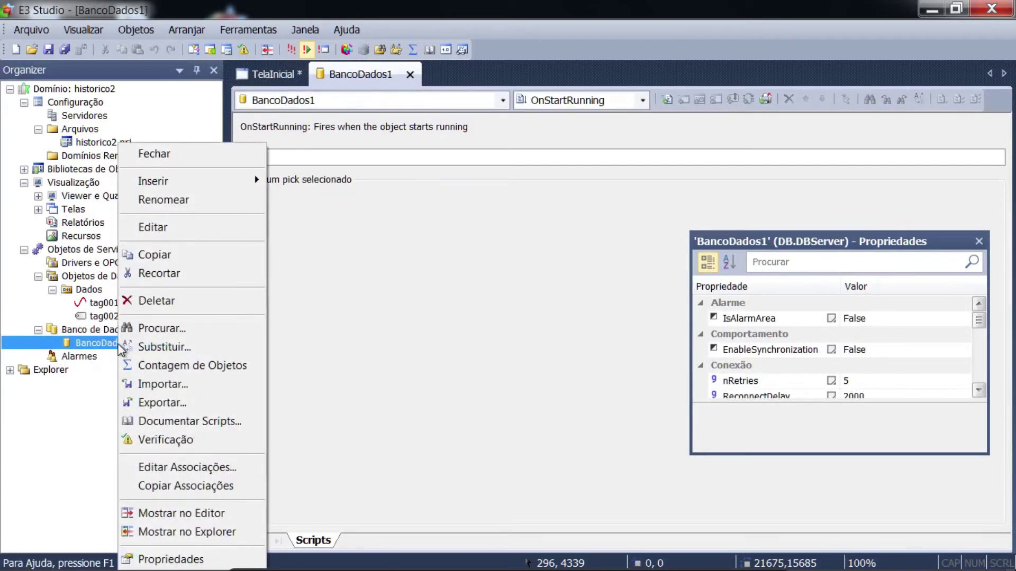
left_click(186, 560)
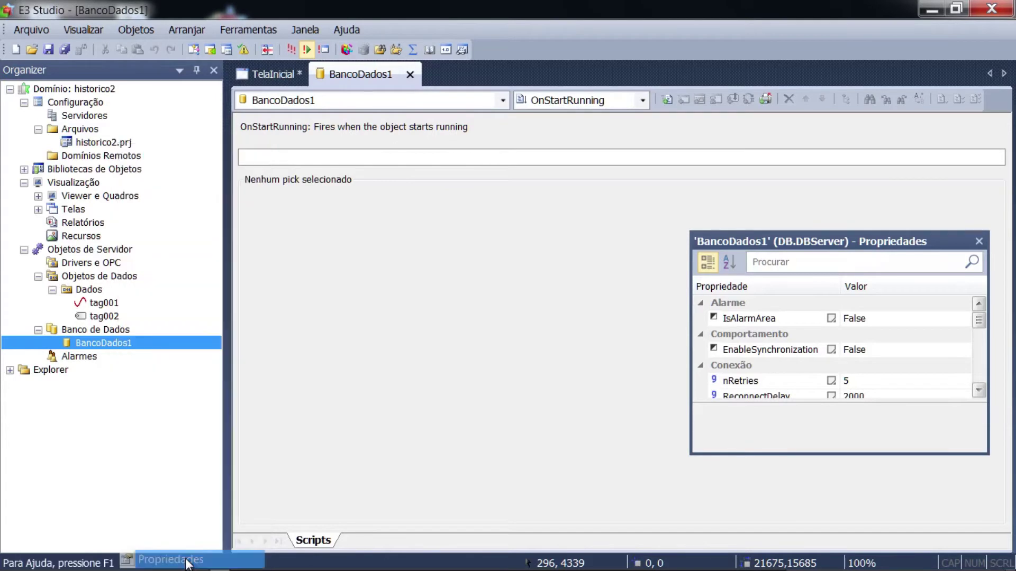
left_click_drag(668, 66, 450, 49)
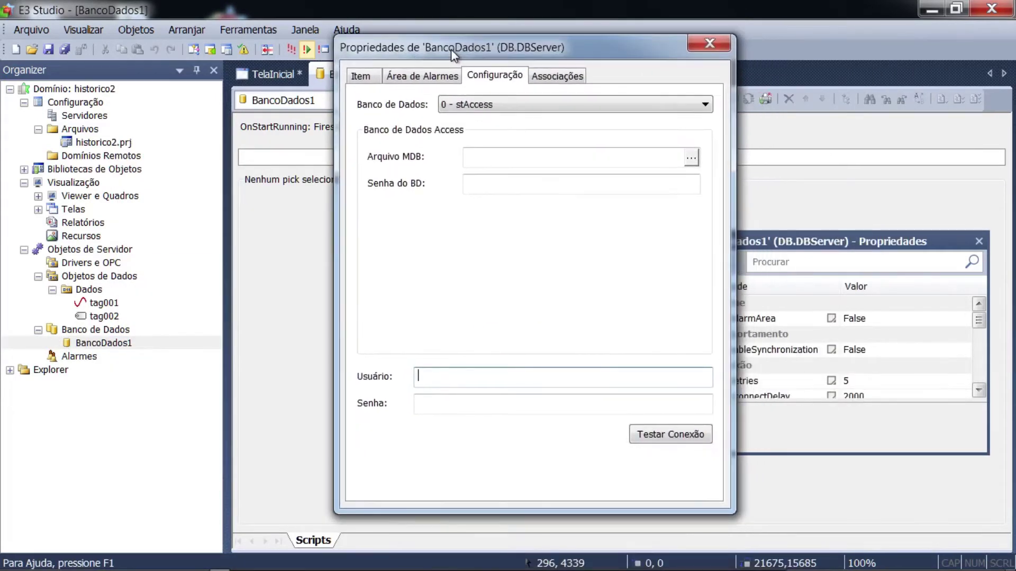
Step: Keep the database type as stAccess, set the MDB file to armazem in the historico2 folder, and test the connection
left_click(479, 106)
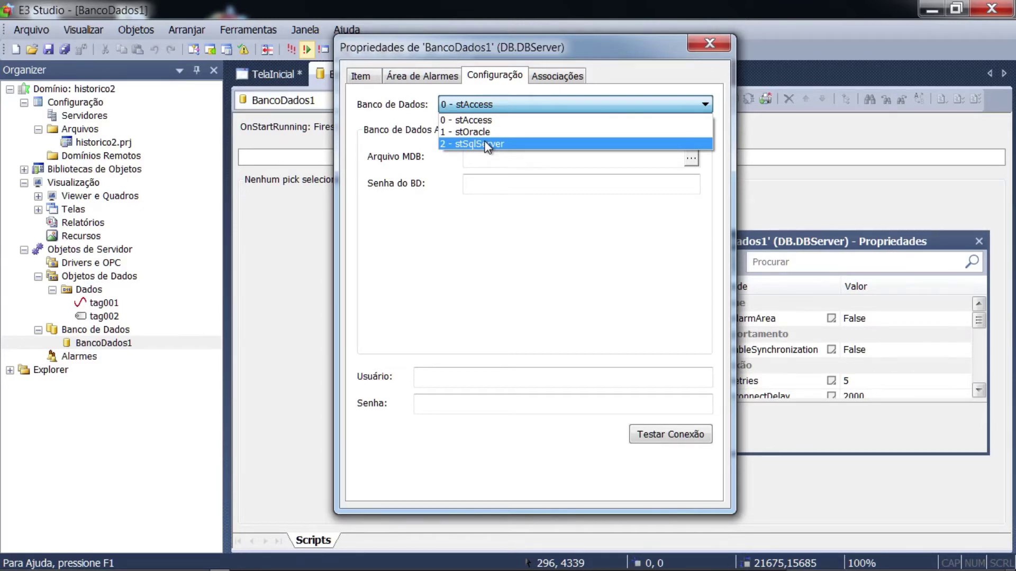
left_click(463, 105)
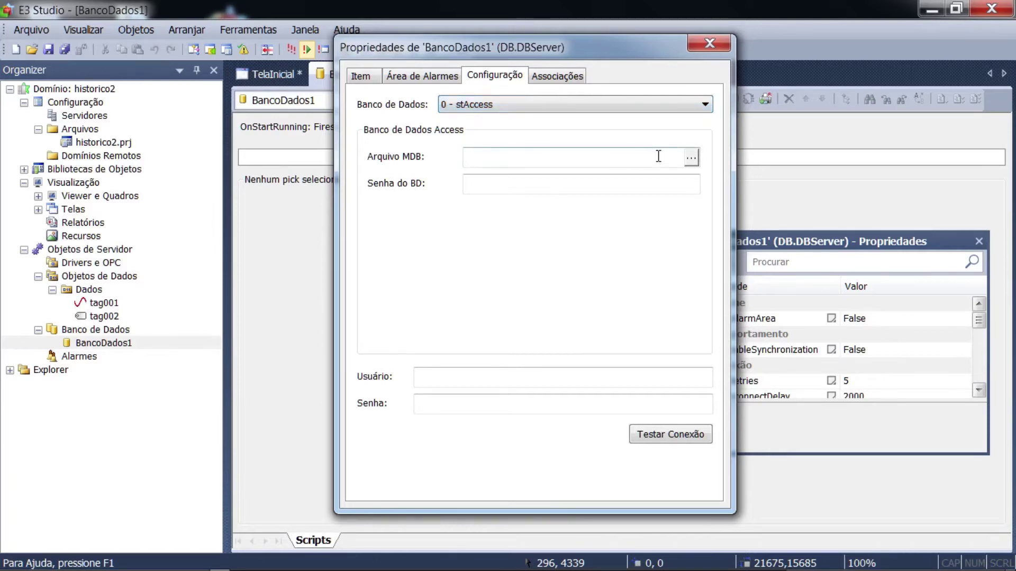
left_click(692, 158)
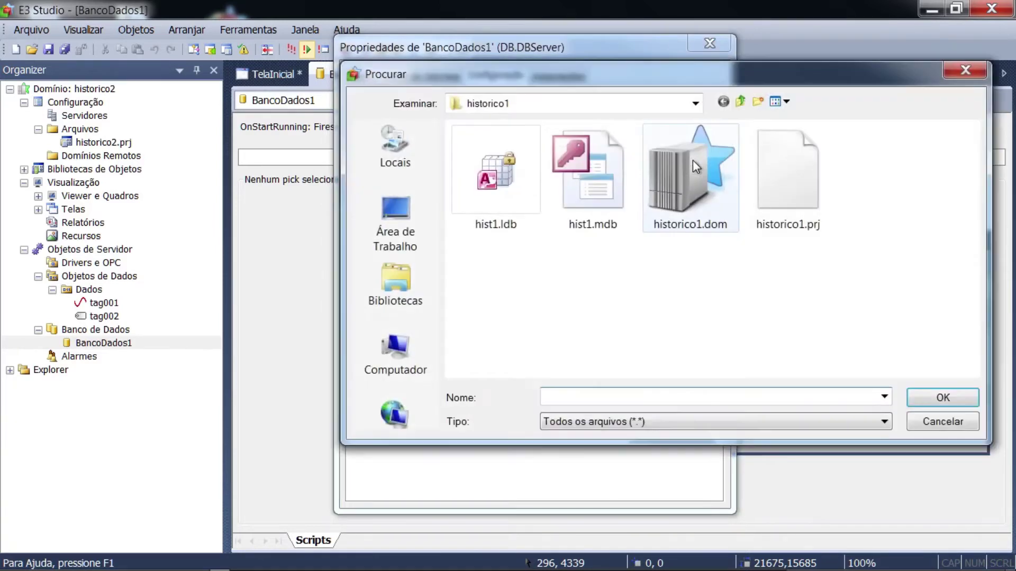
left_click(743, 102)
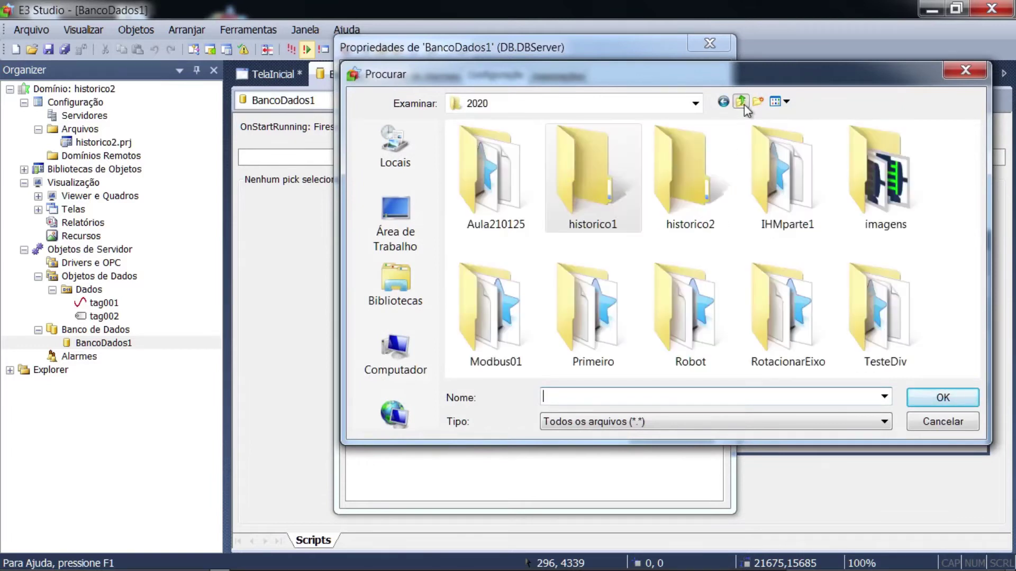
double_click(656, 205)
left_click(556, 399)
type("armazem")
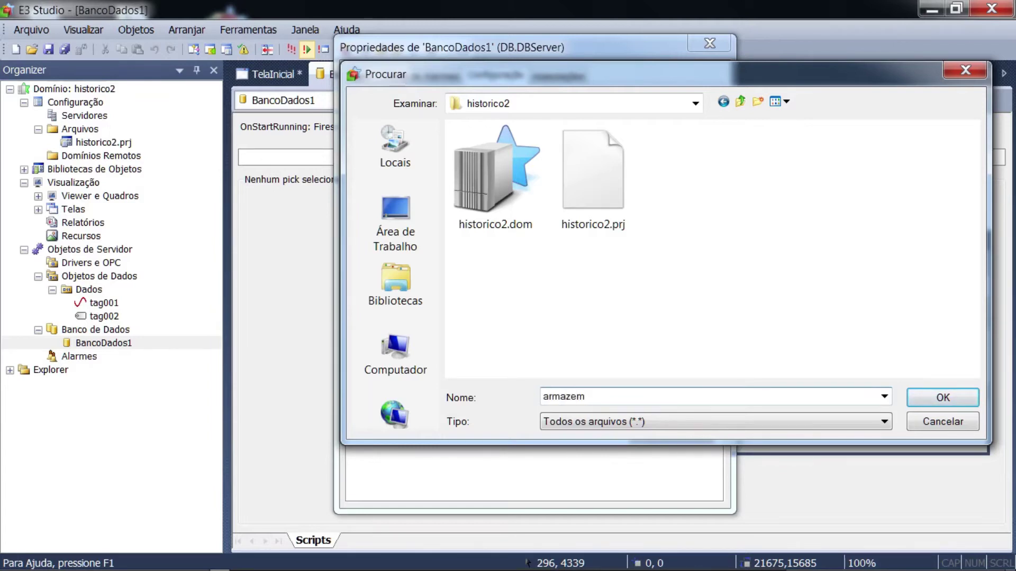
key("Return")
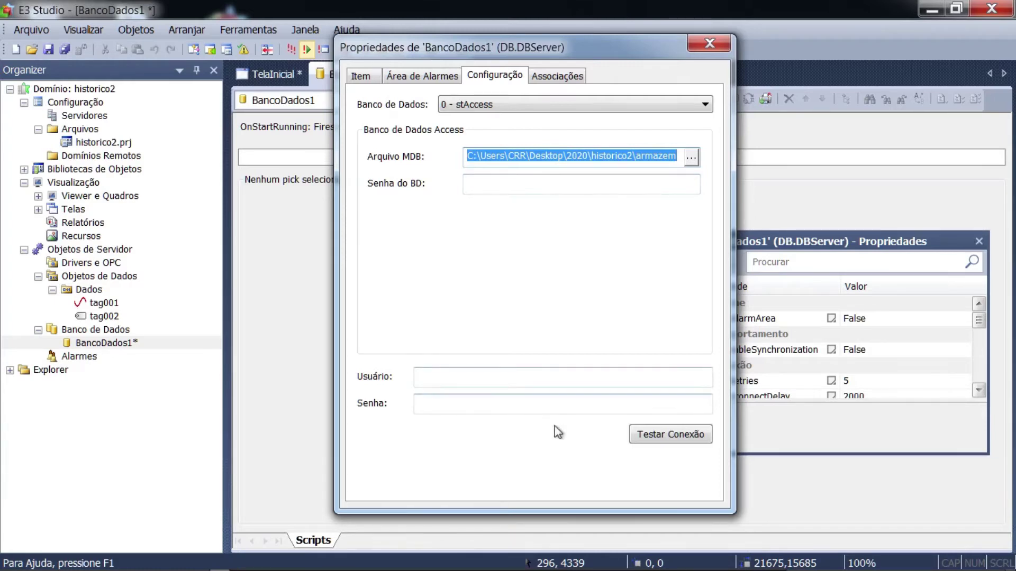
left_click(642, 437)
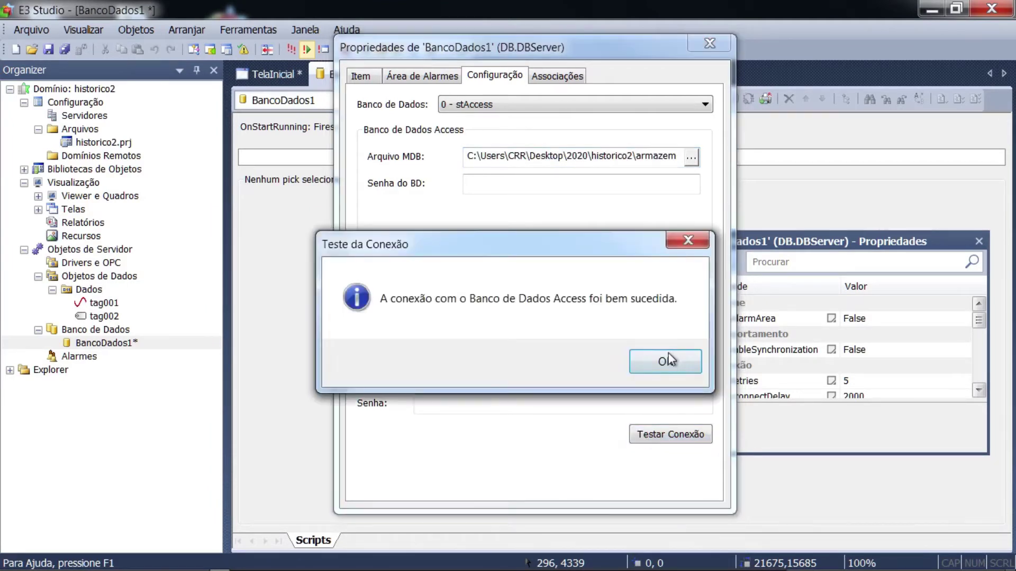
left_click(668, 360)
Step: Check for the armazem file in the desktop's 2020\historico2 folder using Windows Explorer, and close the database properties in E3 Studio
left_click(79, 551)
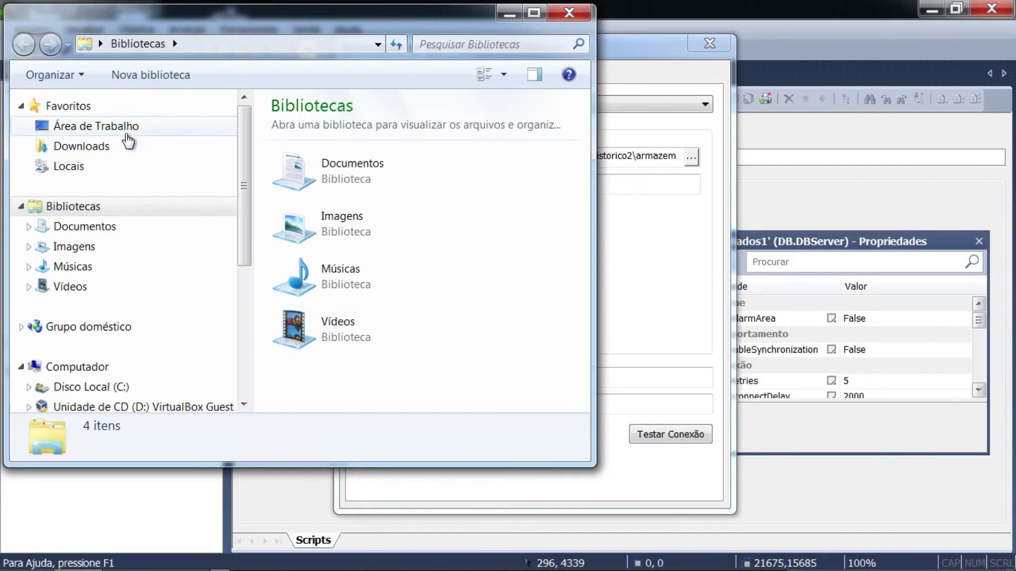
left_click(127, 134)
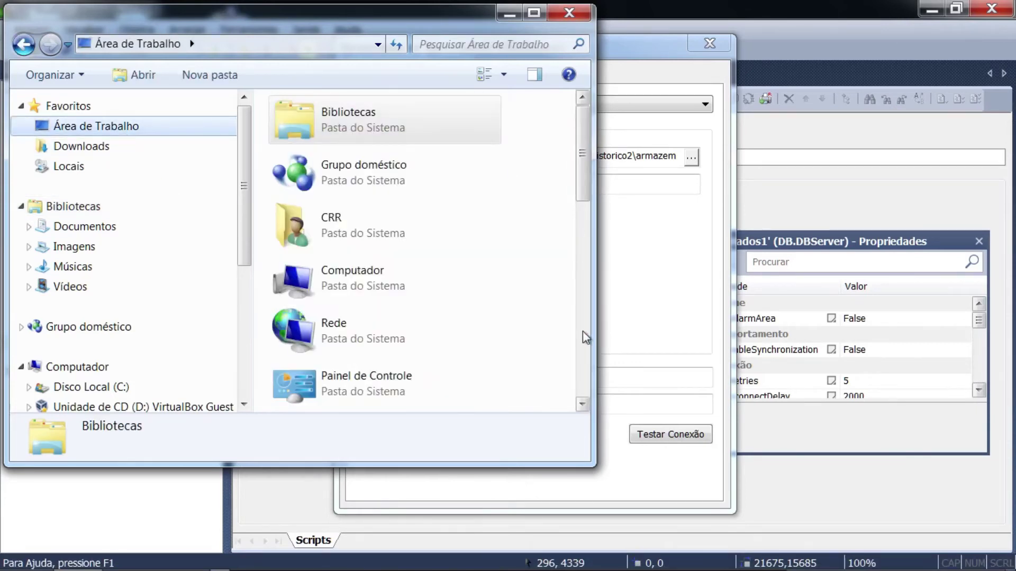
left_click(586, 338)
double_click(304, 284)
double_click(519, 178)
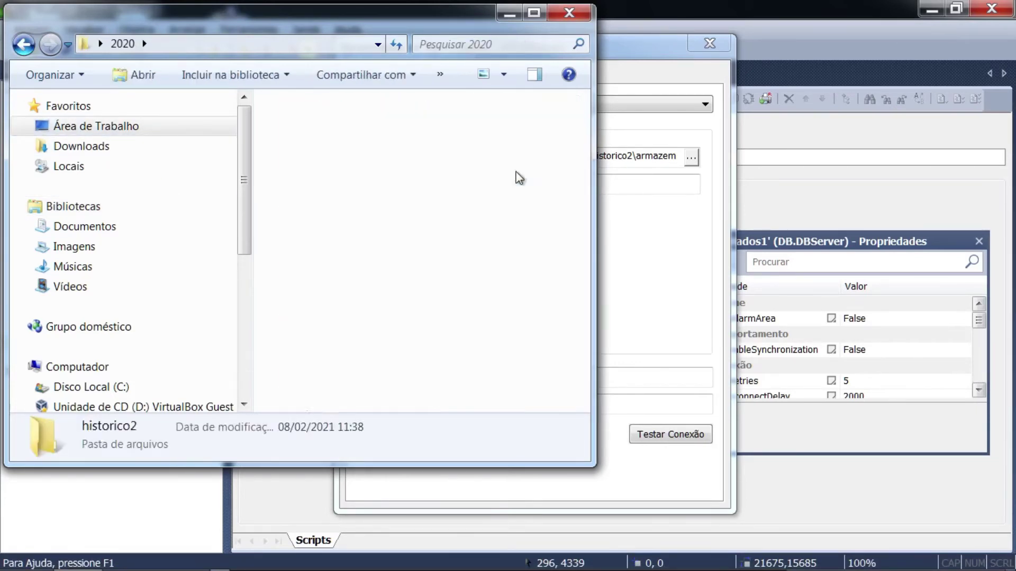
left_click(336, 167)
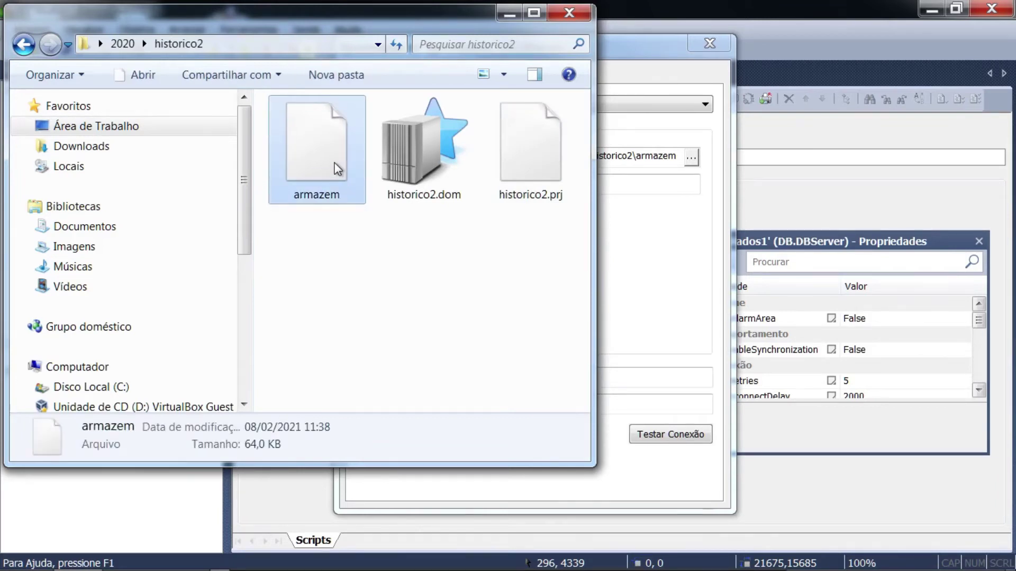
double_click(336, 167)
left_click(708, 44)
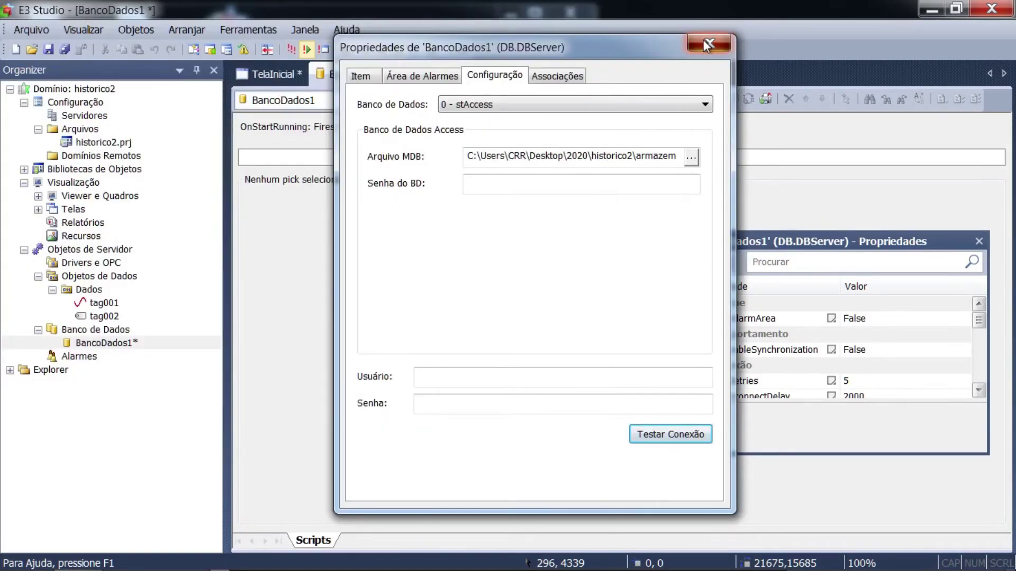
Step: Insert a history object (Histórico) under Banco de Dados in historico2.prj
left_click(70, 331)
right_click(71, 334)
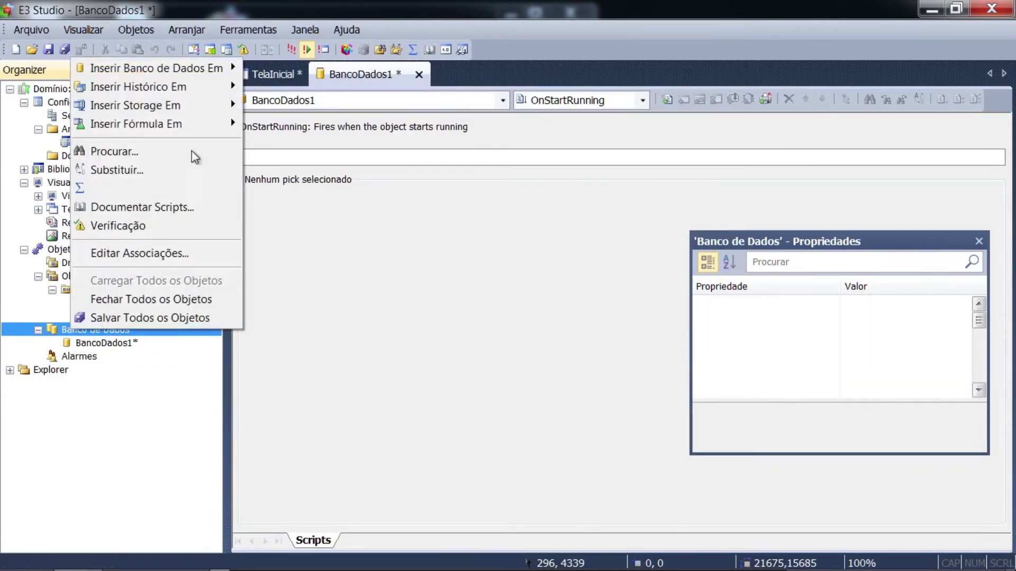
mouse_move(206, 96)
left_click(269, 90)
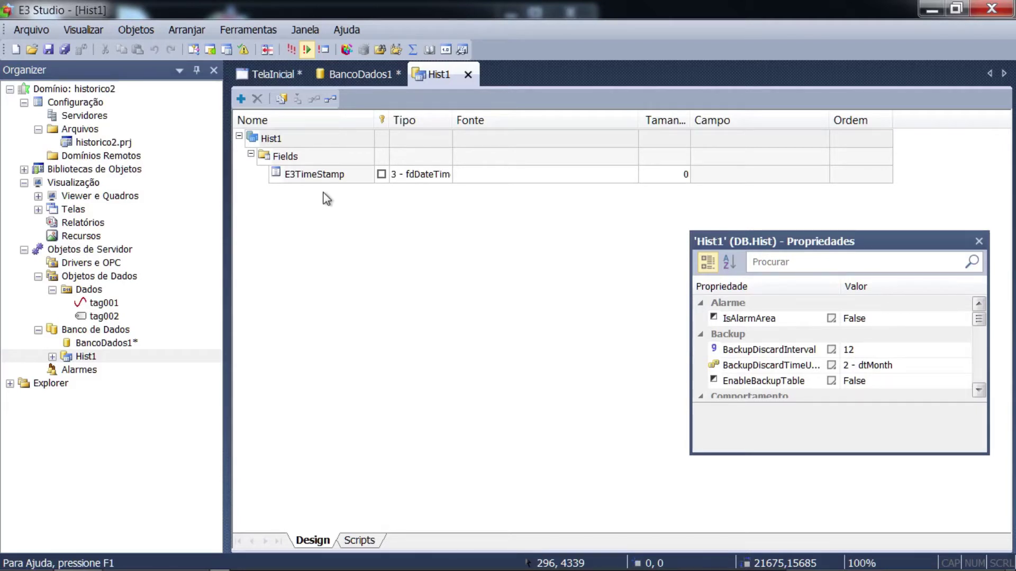
Step: Examine the new history's Fields collection and its E3TimeStamp field, widening the Nome column slightly
left_click(285, 146)
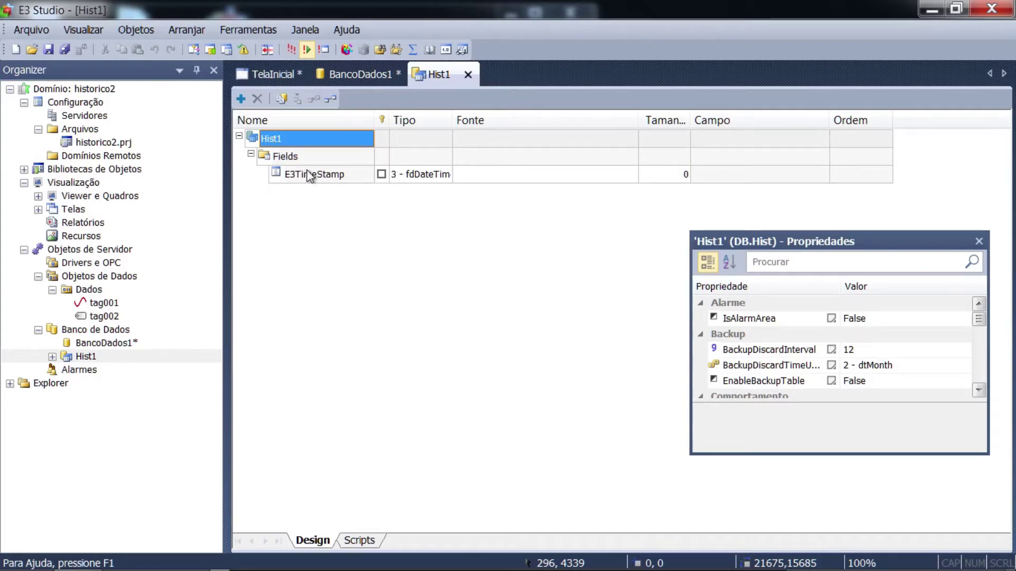
left_click(287, 159)
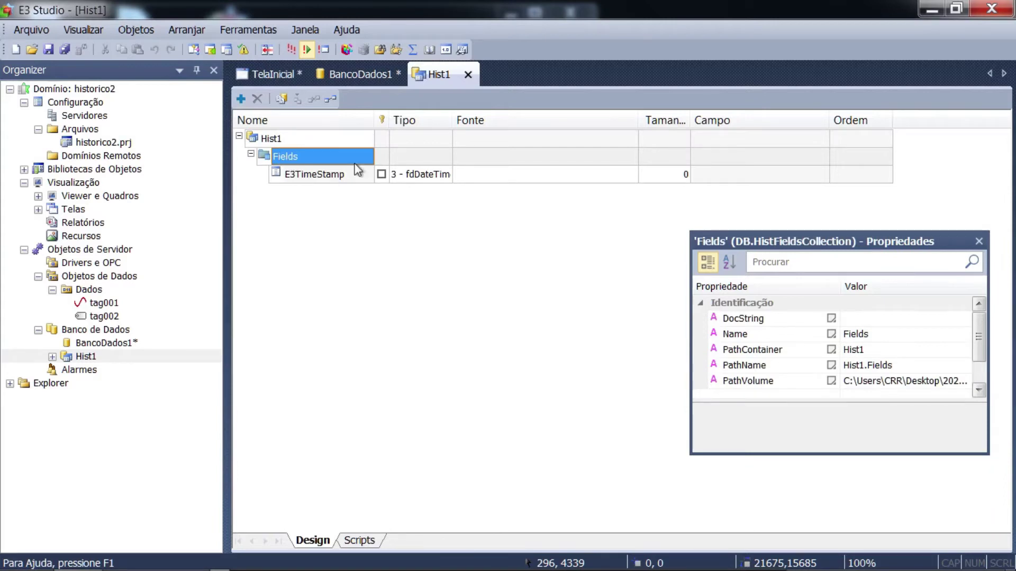
left_click_drag(372, 123, 389, 120)
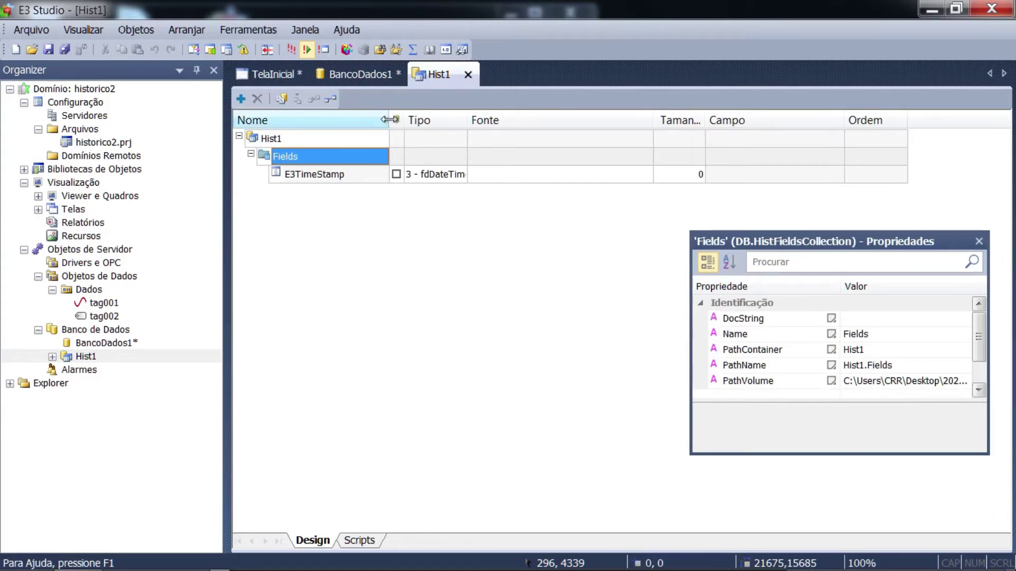
left_click(310, 177)
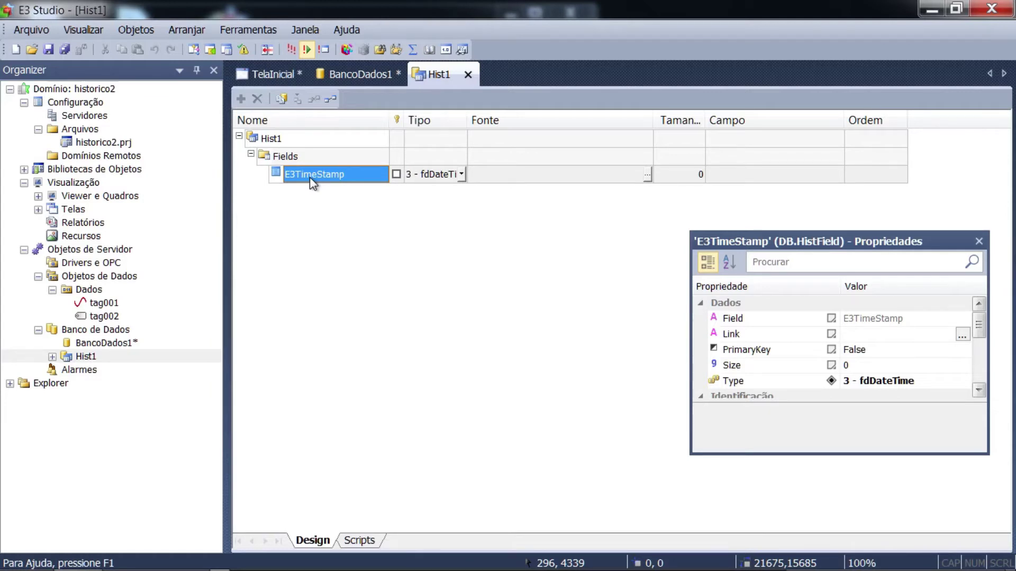
Step: Add a history field to the Fields collection with Dados.tag001.Value as its source
left_click(279, 154)
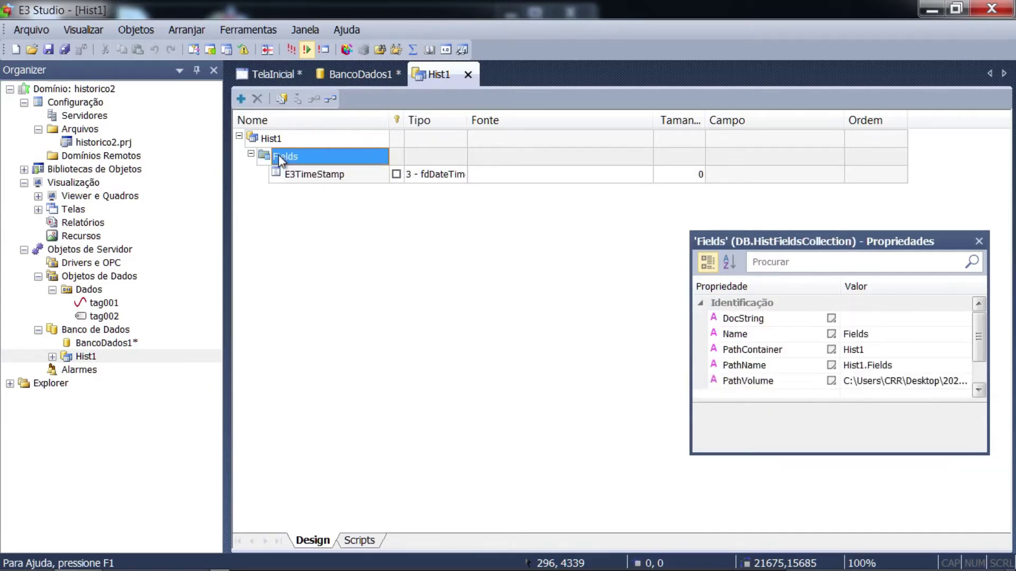
left_click(241, 98)
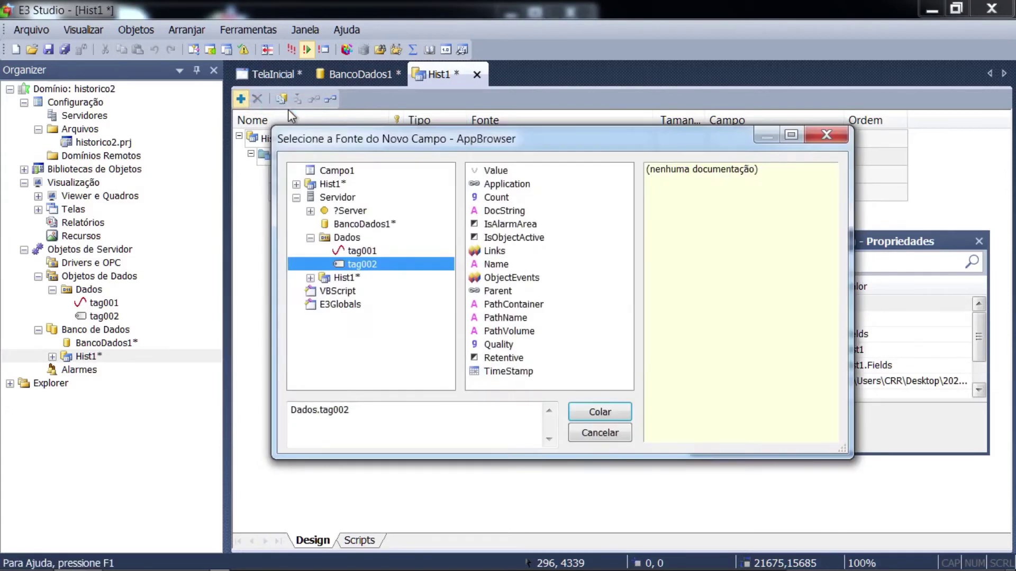
left_click(353, 250)
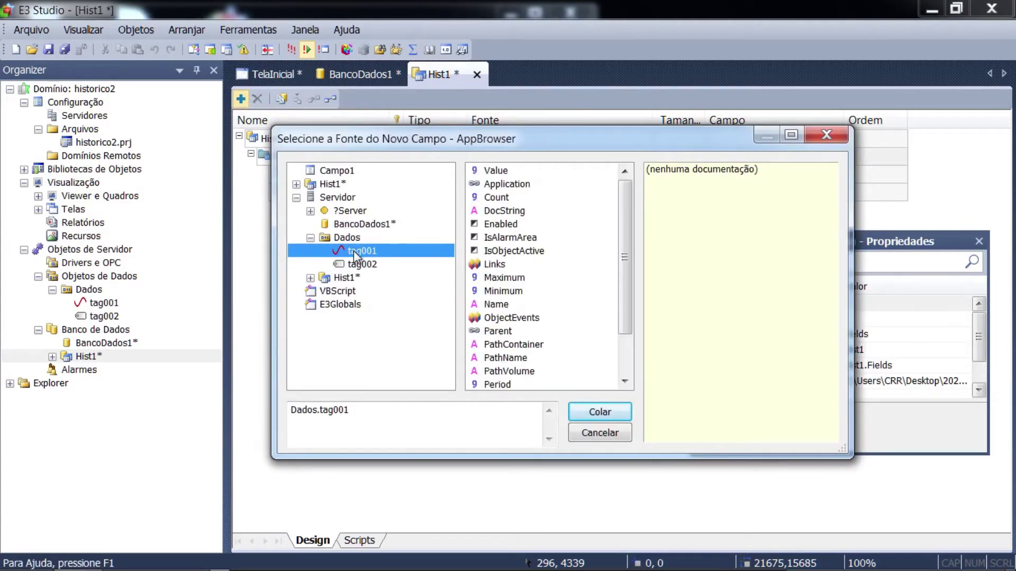
left_click(500, 171)
left_click(592, 414)
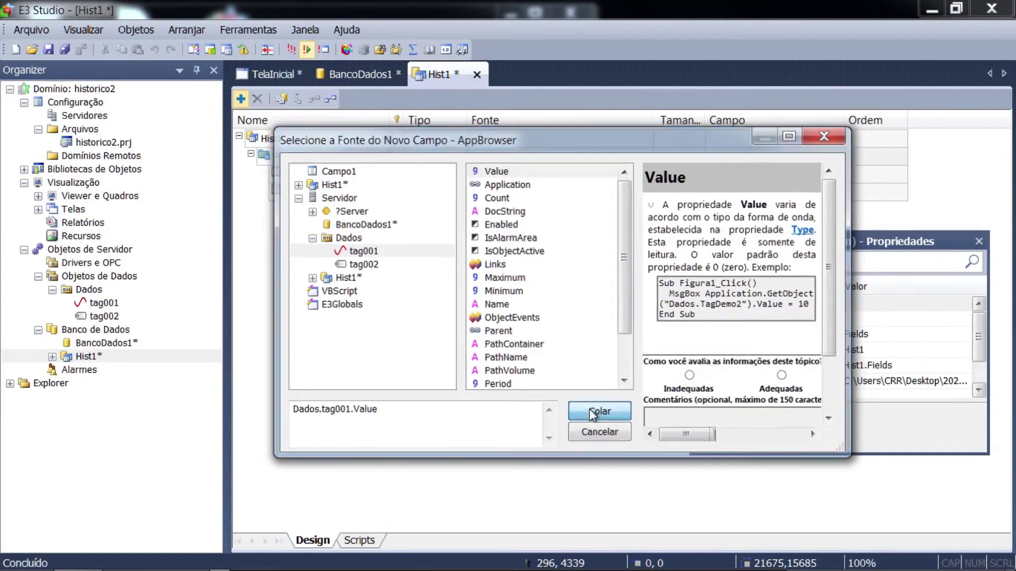
Step: Add a second history field with Dados.tag002.Value as its source
left_click(239, 97)
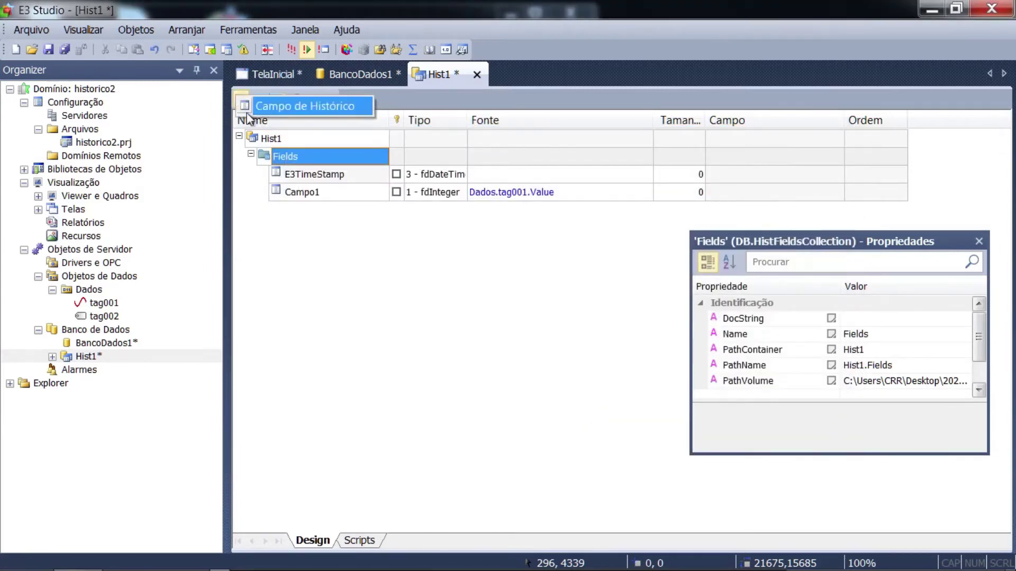
left_click(269, 112)
left_click(483, 170)
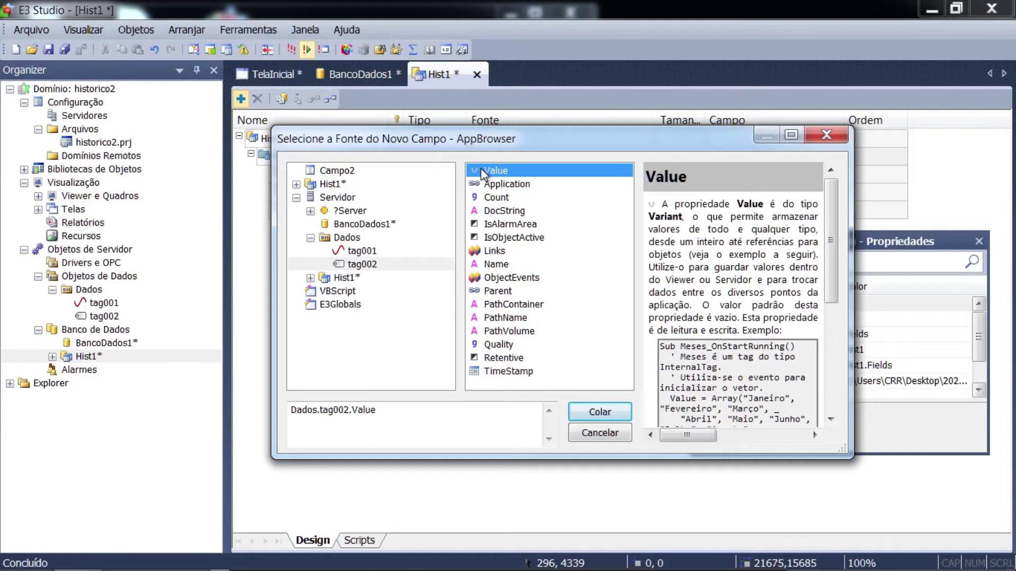
left_click(595, 410)
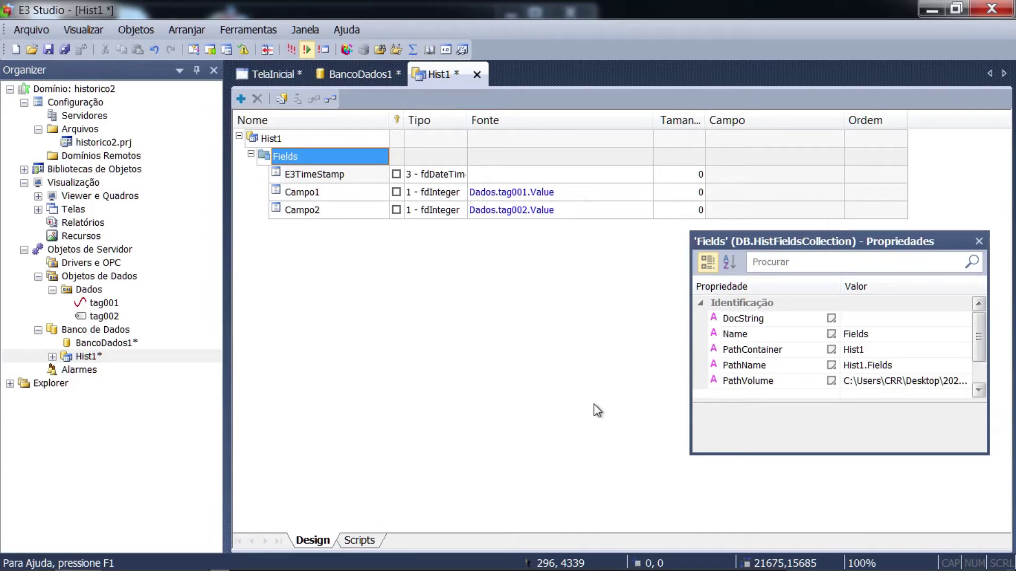
Step: Rename the two Hist1 fields Campo1 and Campo2 as tag001 and tag002 to match their source tags
left_click(340, 193)
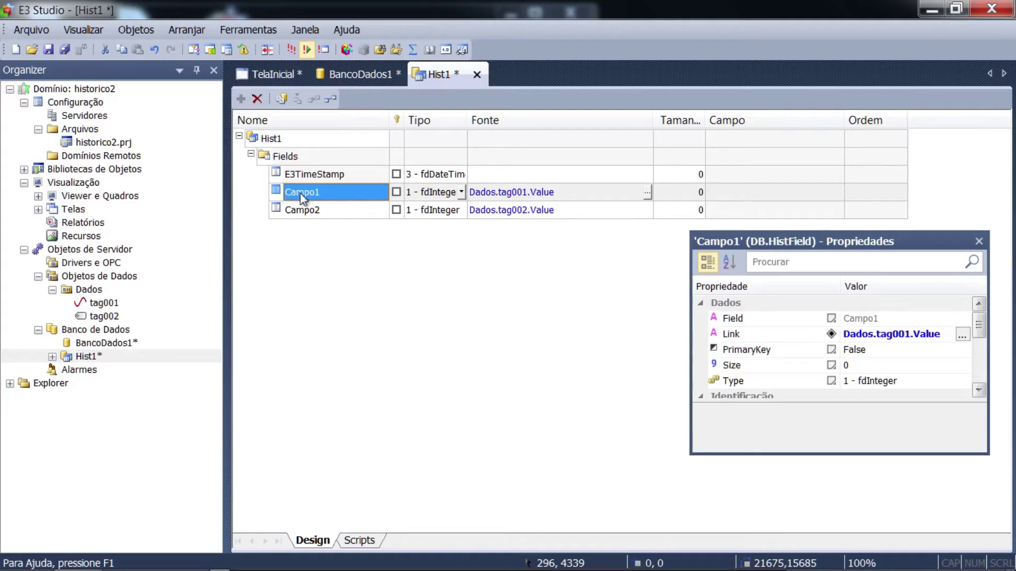
left_click(518, 193)
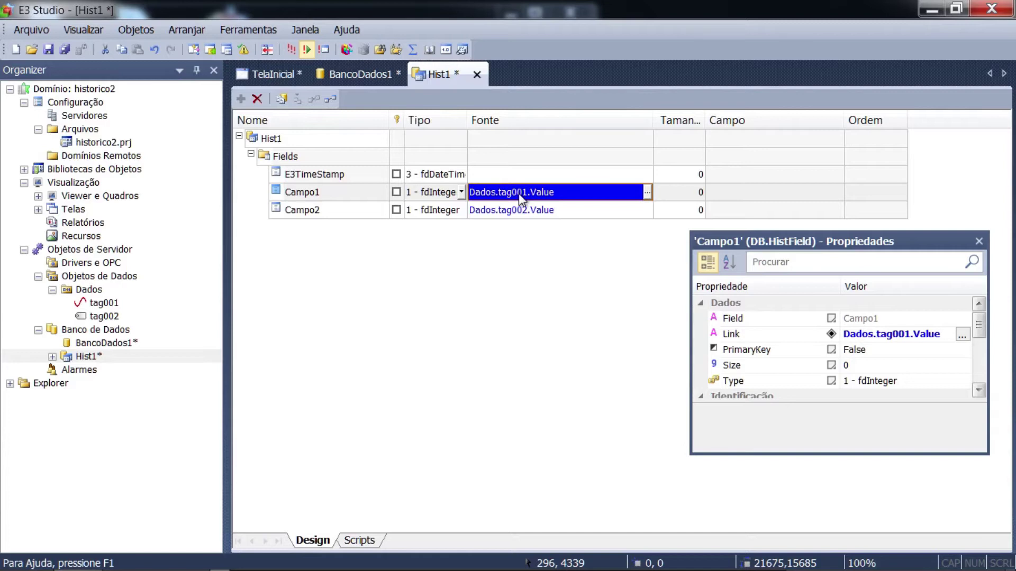
left_click(320, 187)
left_click(321, 188)
type("tag001")
key("Return")
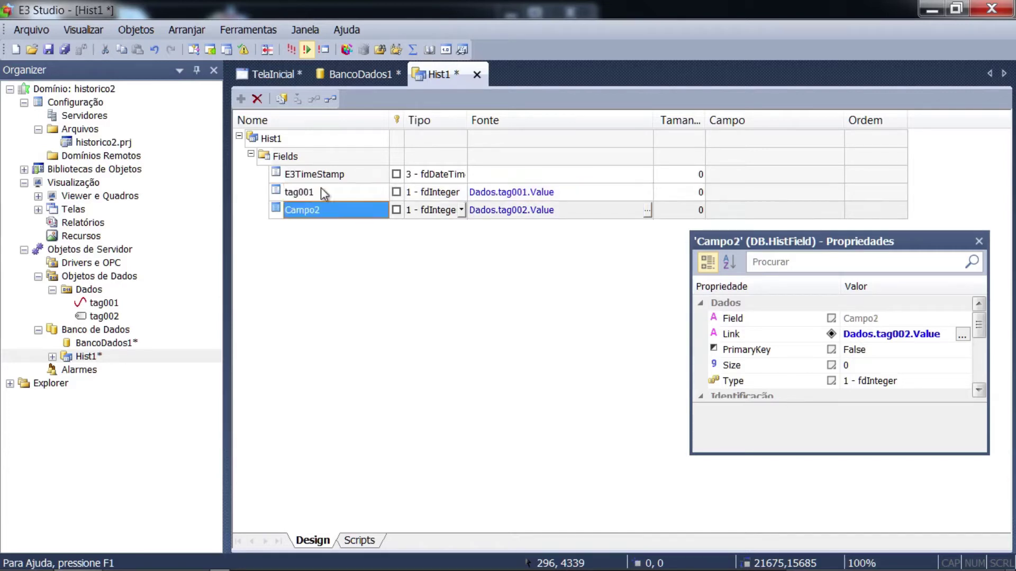
type("tag002")
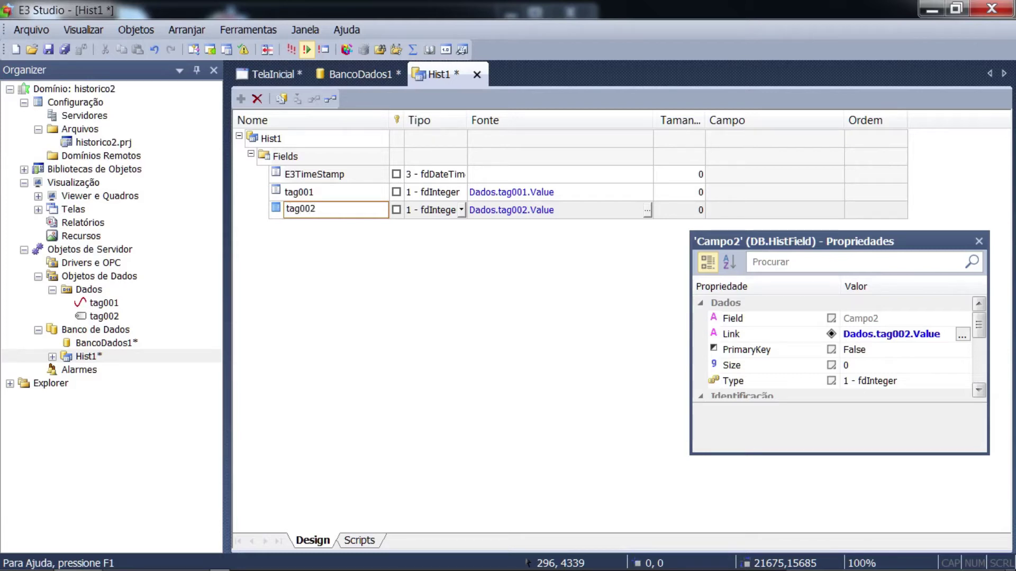
Step: Set the type of the tag001 history field to 2 - fdDouble
left_click(320, 188)
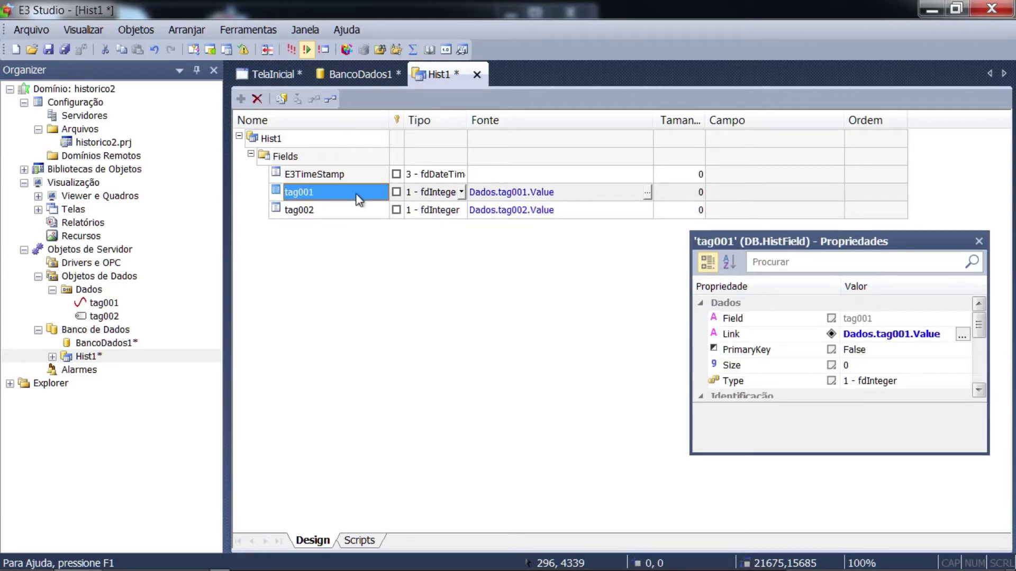
left_click(462, 193)
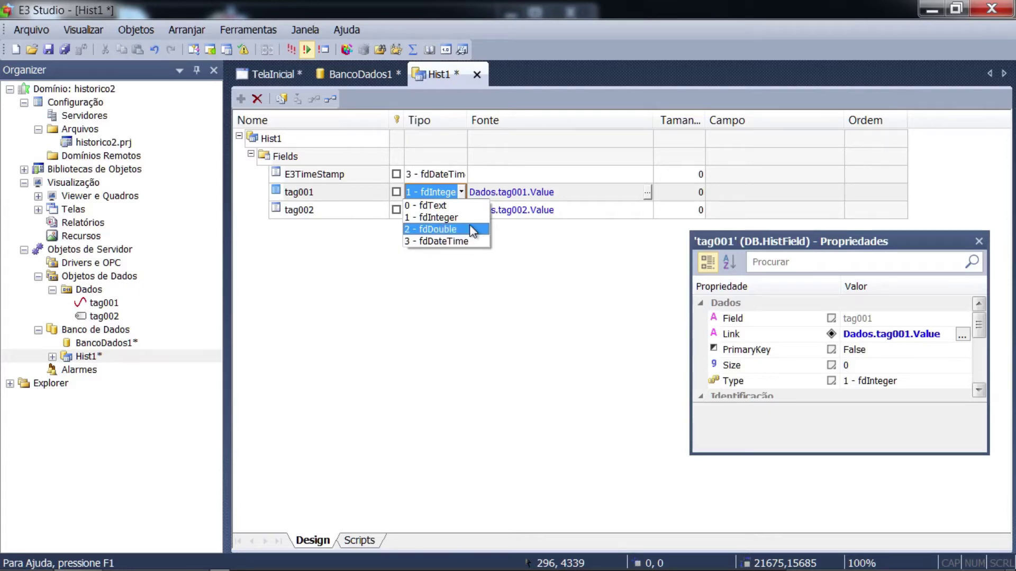
left_click(470, 229)
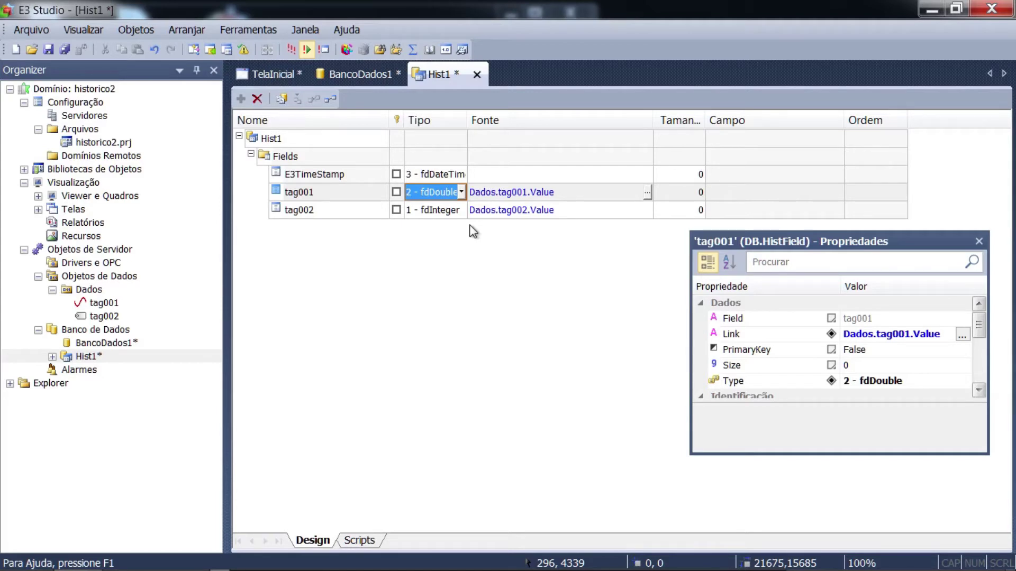
left_click(430, 210)
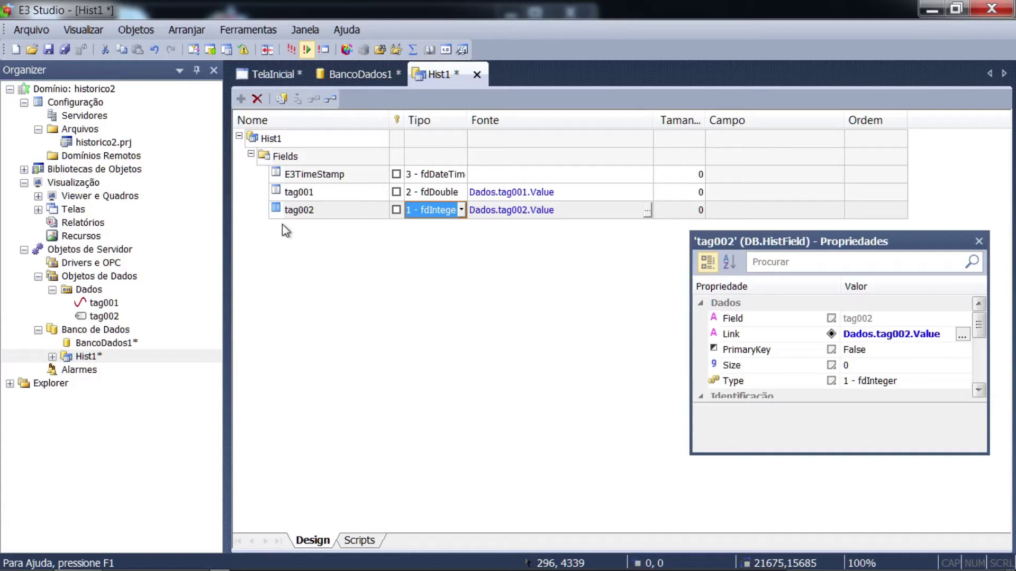
Step: Open the properties of Hist1 and set its database server to BancoDados1
right_click(85, 357)
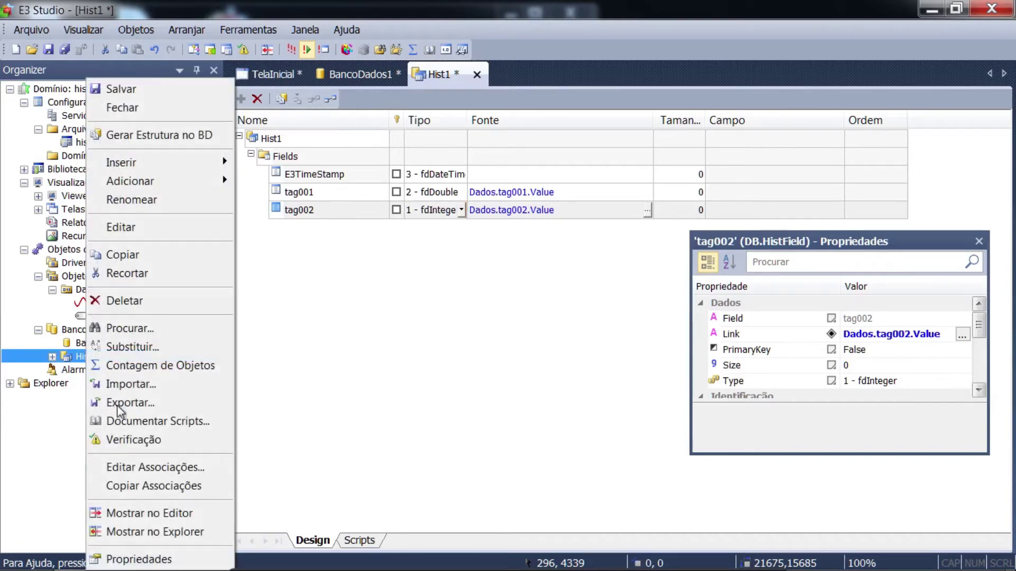
left_click(140, 560)
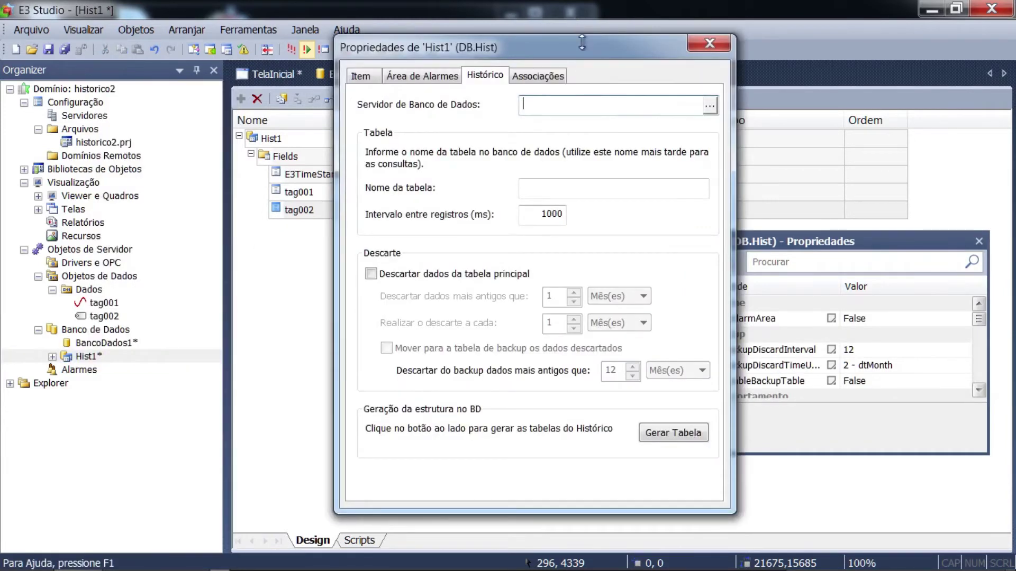
left_click(710, 109)
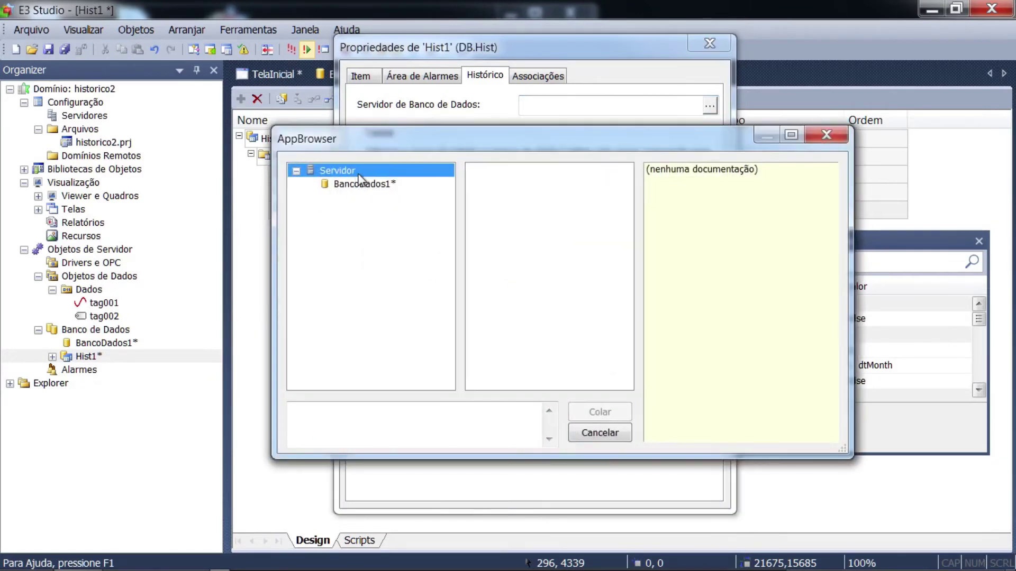
left_click(351, 184)
left_click(594, 413)
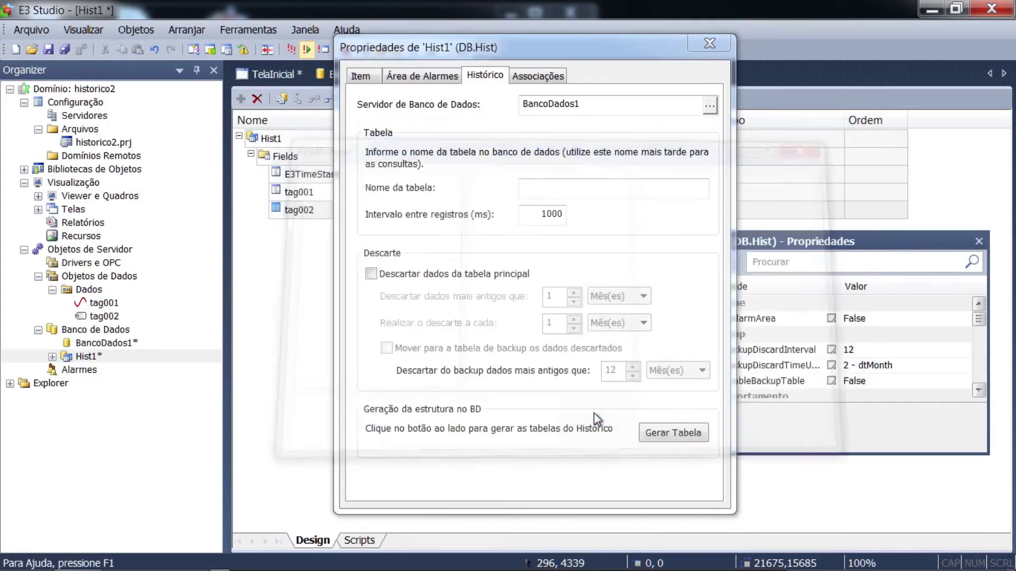
Step: Name the Hist1 database table histSim
left_click(532, 186)
type("hist")
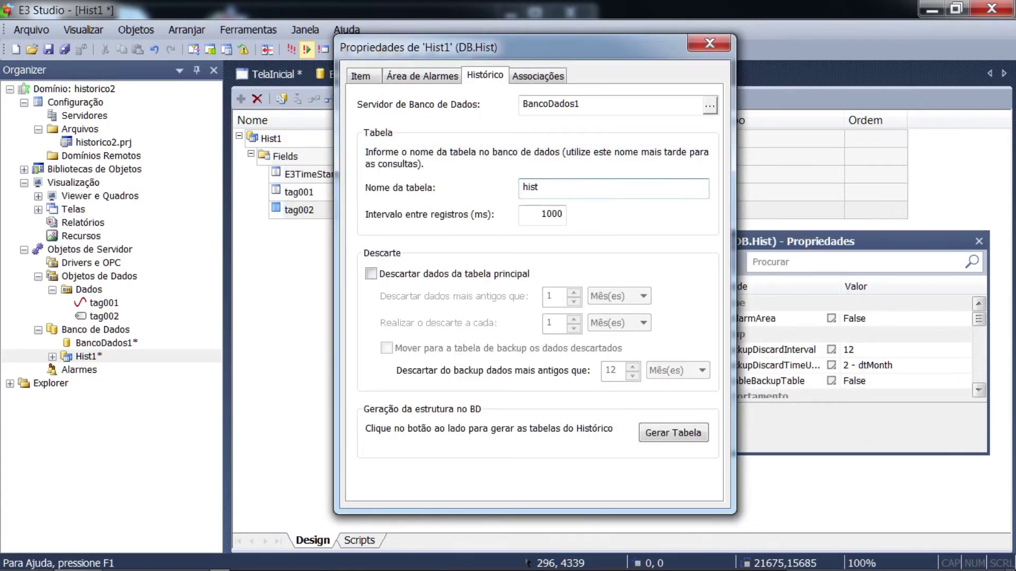
type("Sim")
left_click(539, 220)
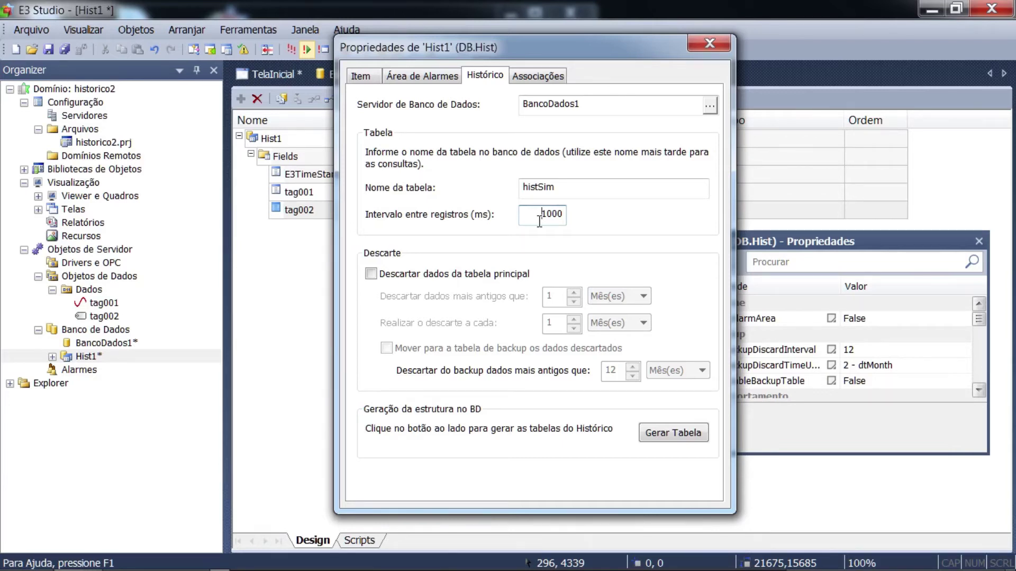
Step: Enable moving discarded data to the backup table, leaving discarding from the main table switched off
left_click(371, 274)
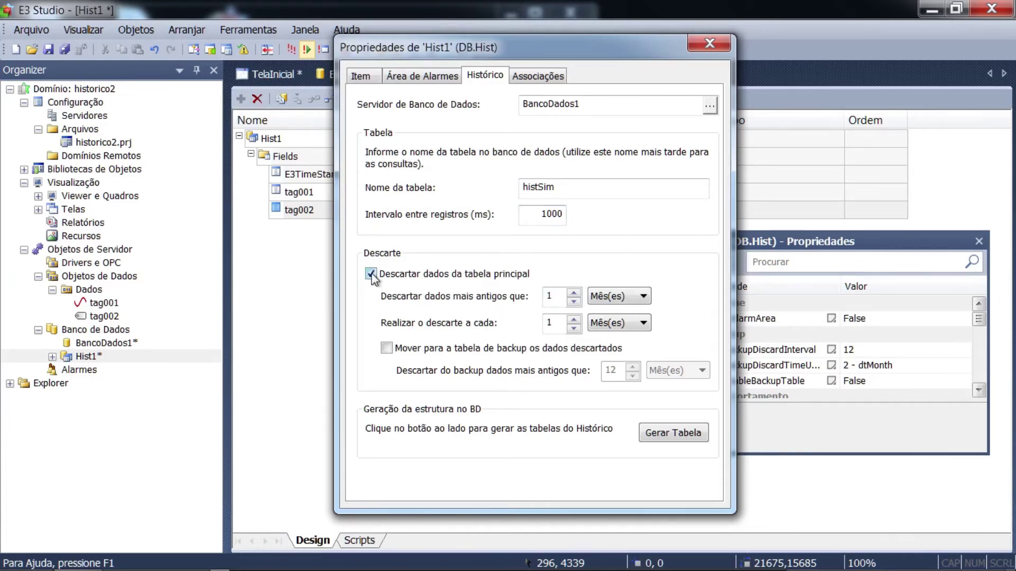
left_click(387, 349)
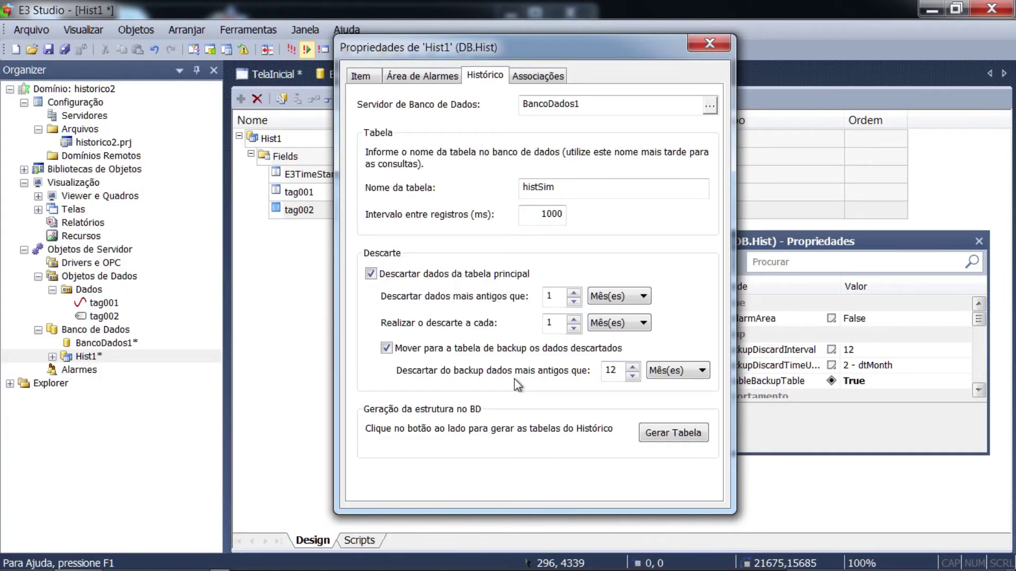
left_click(371, 274)
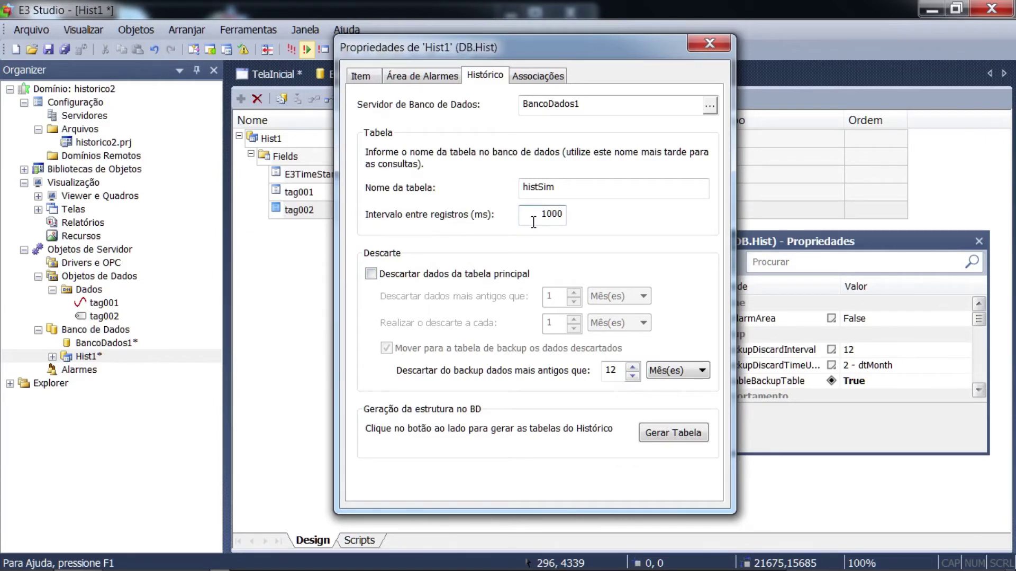
Step: Generate the Hist1 table structure in the database and close the history properties
left_click(661, 433)
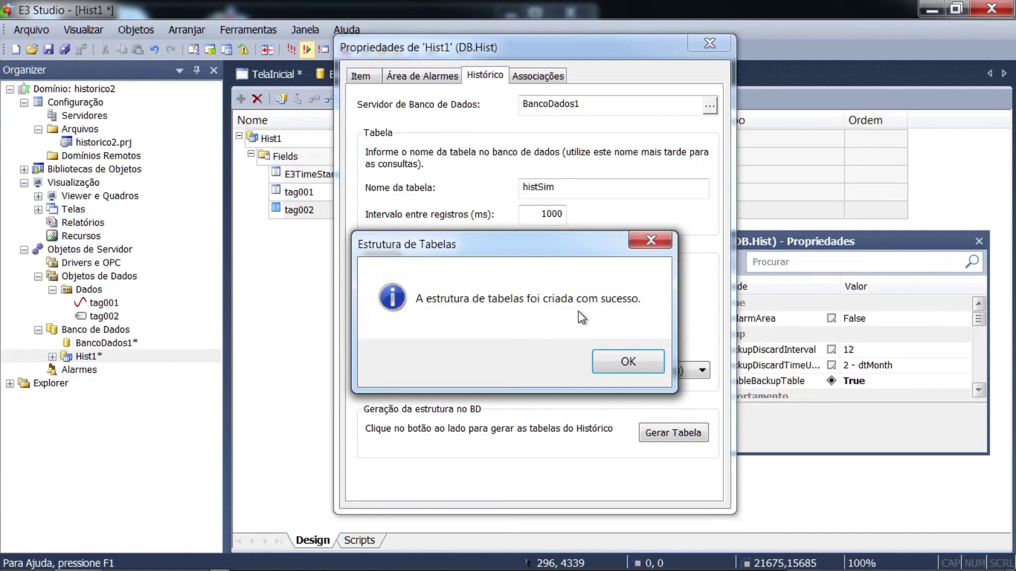
left_click(605, 365)
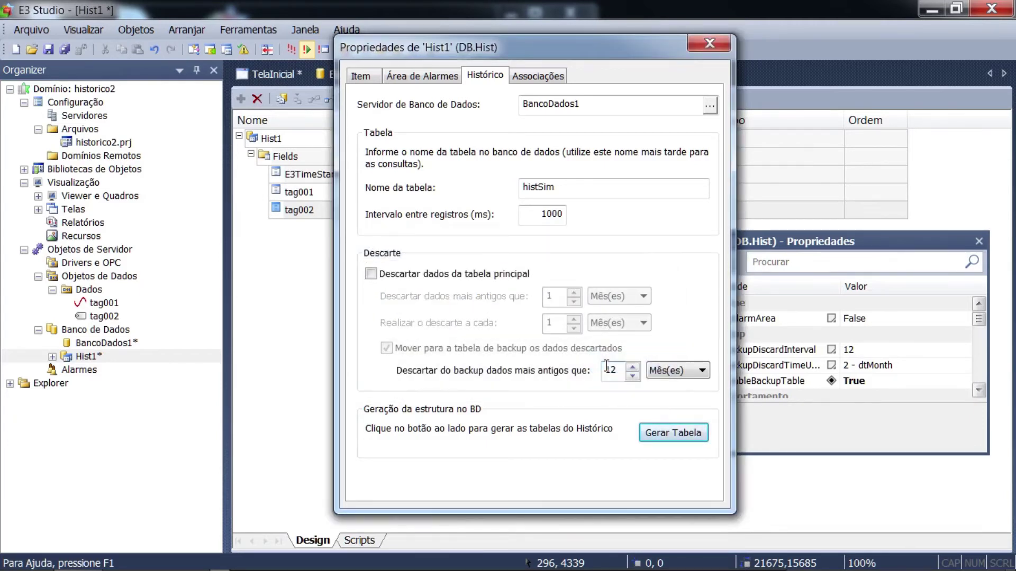
left_click(708, 46)
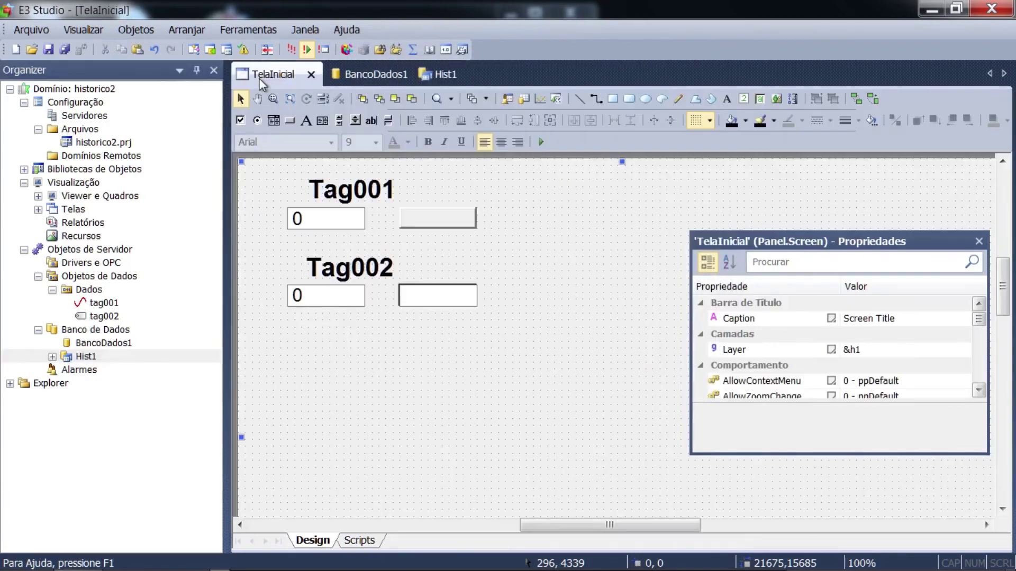
Step: Run the application, set Tag002 to 10, 20 and 30 in turn, and close the viewer
left_click(290, 49)
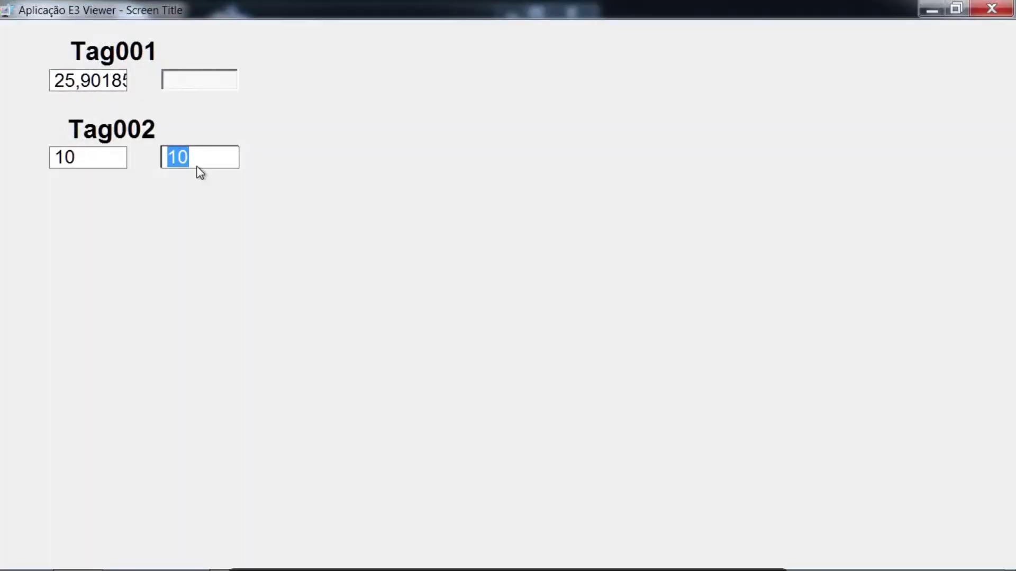
type("20")
key("Return")
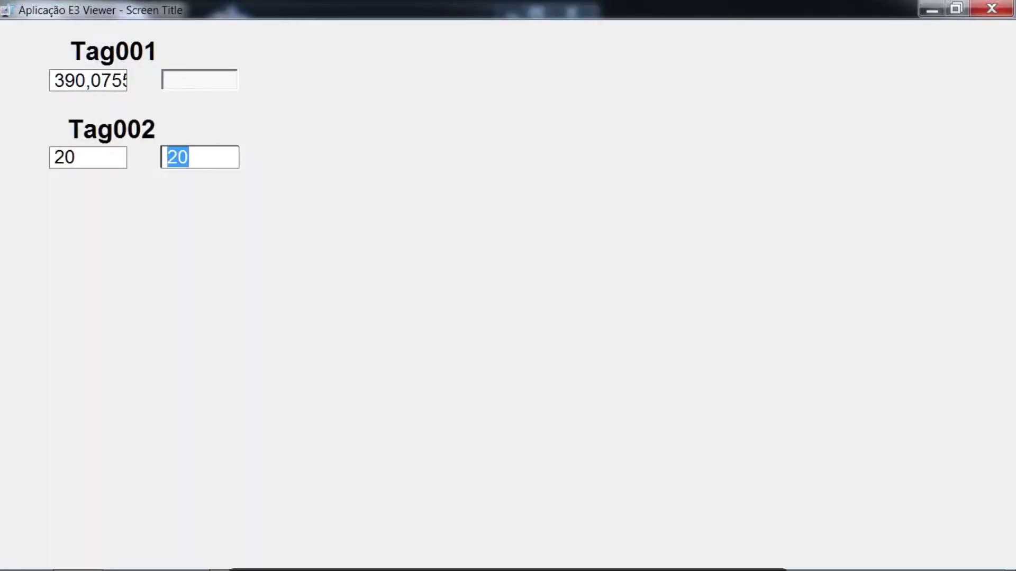
type("30")
key("Return")
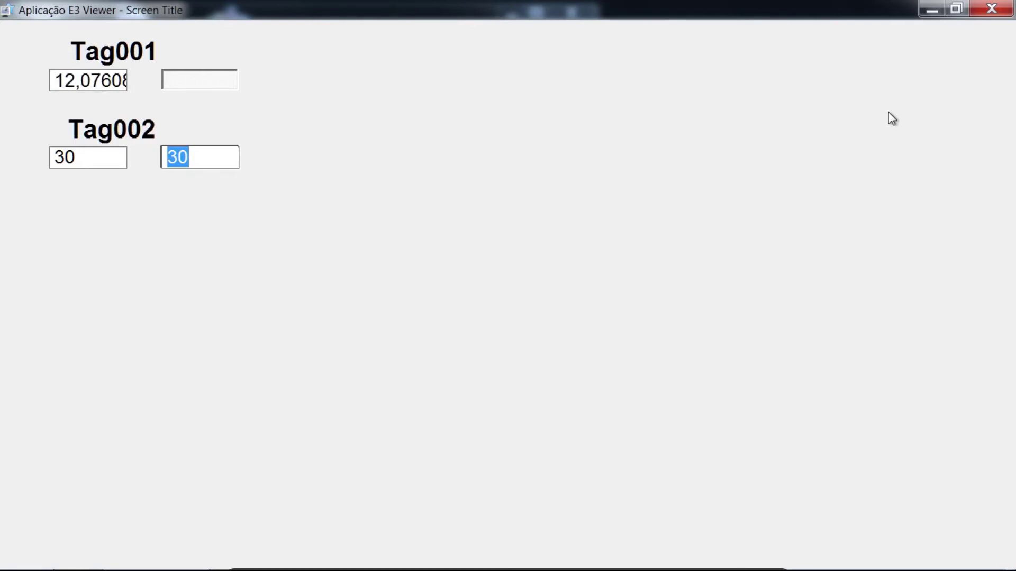
left_click(991, 8)
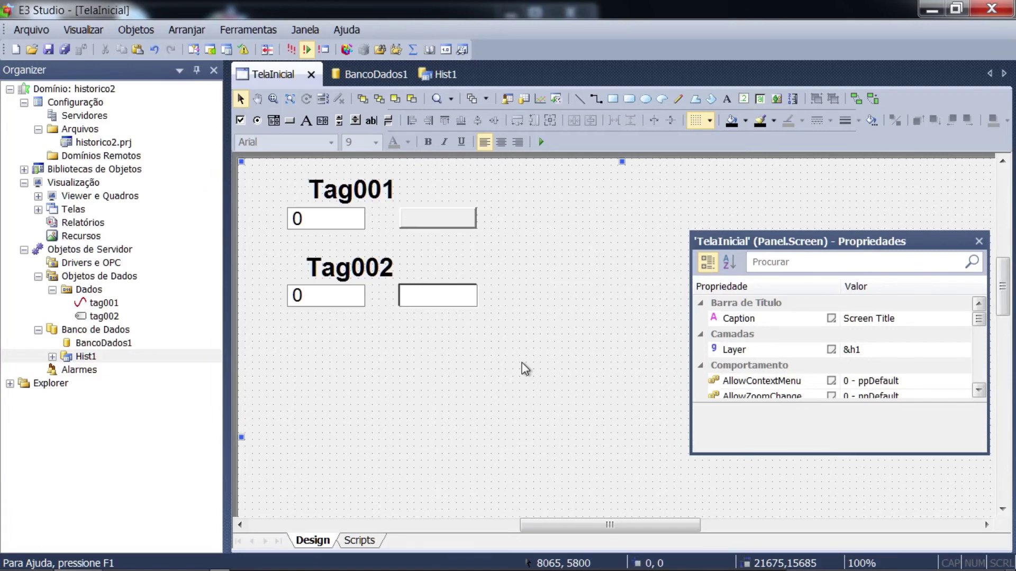
Step: Switch to Windows Explorer, examine the armazem database files in the historico2 folder, and return to E3 Studio
left_click_drag(783, 244, 829, 325)
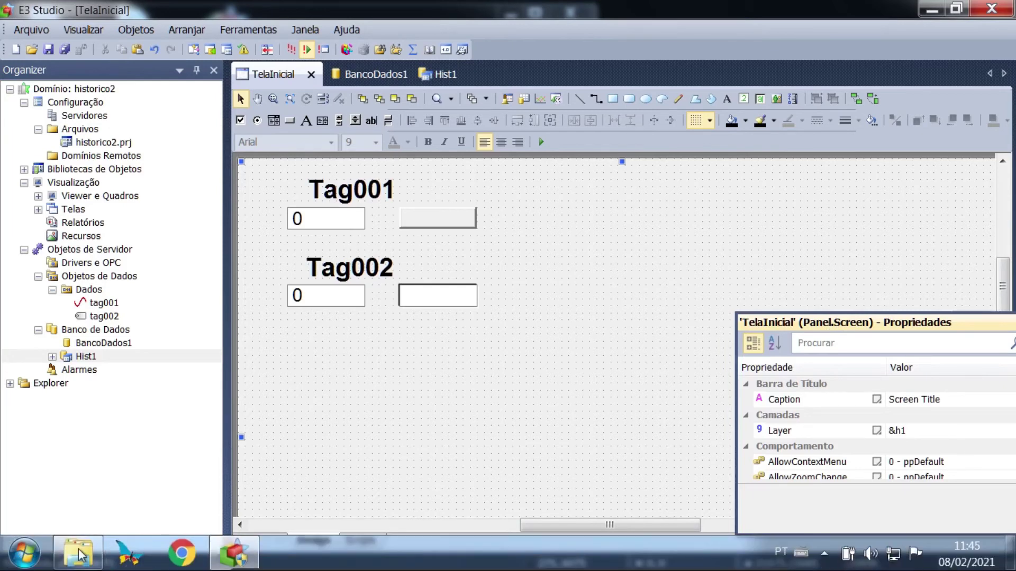
left_click(80, 559)
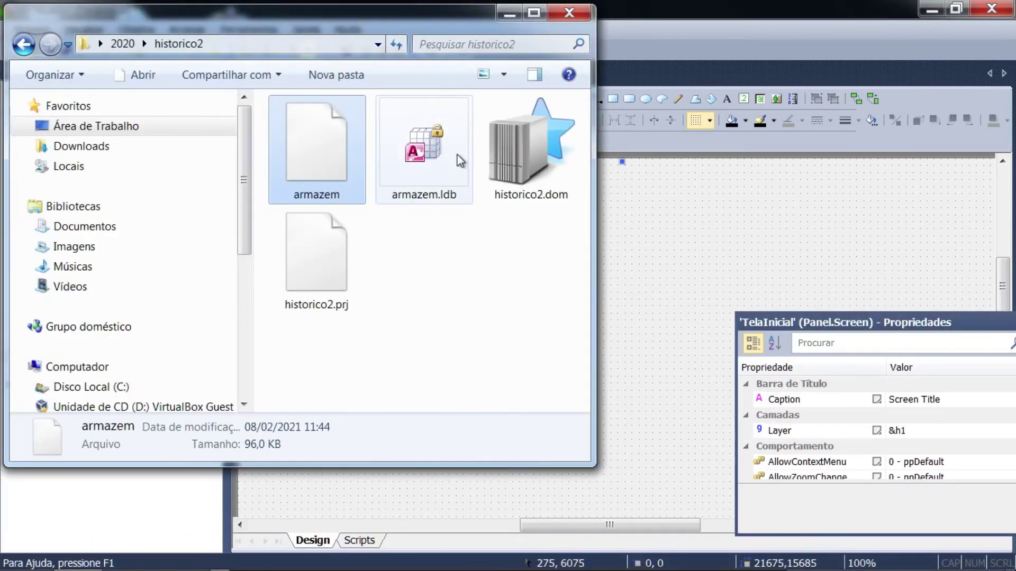
mouse_move(459, 160)
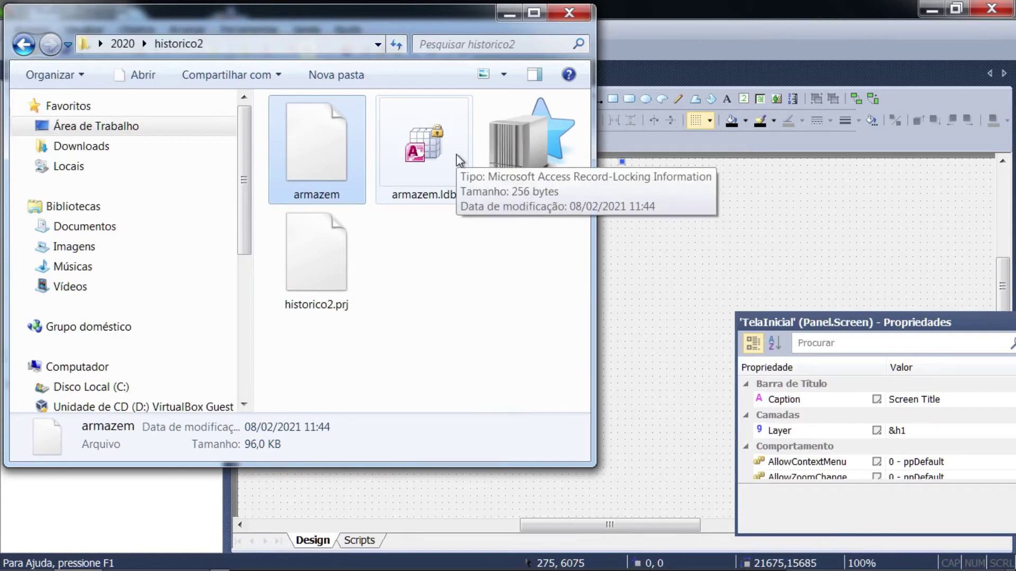
mouse_move(323, 148)
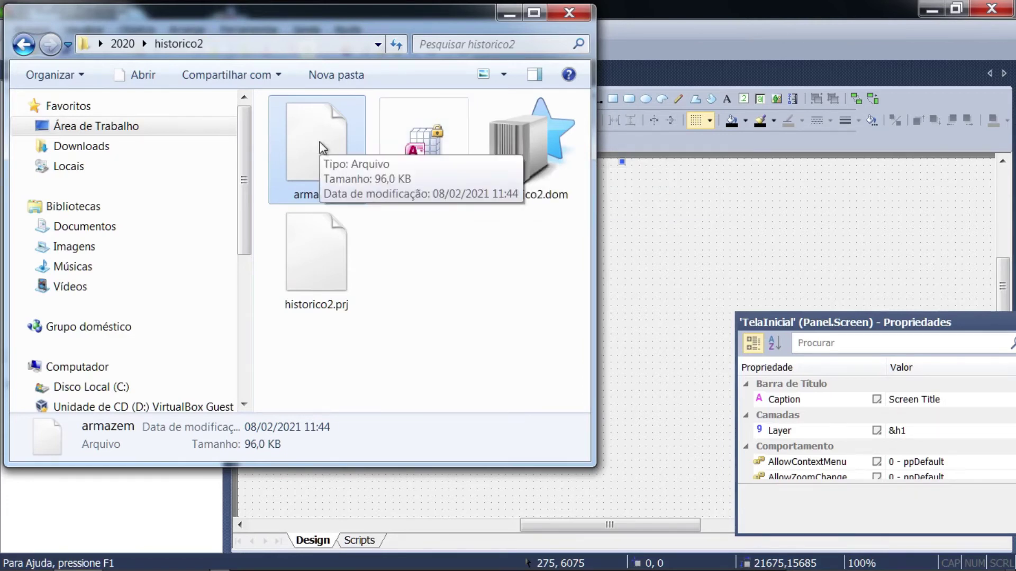
left_click(627, 72)
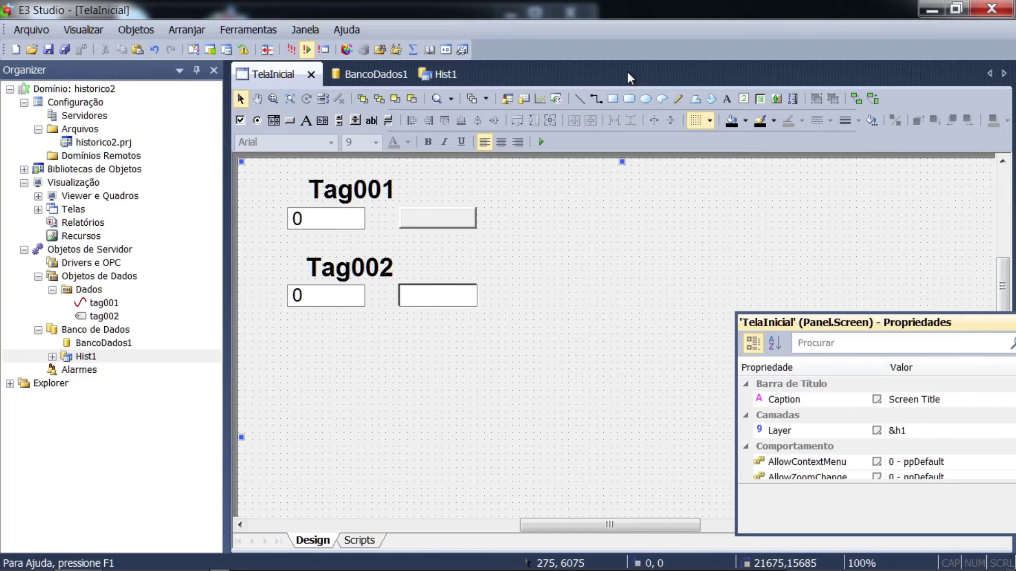
Step: Place an E3Browser about 11200 by 3400 units on TelaInicial, below the Tag002 fields
left_click(524, 99)
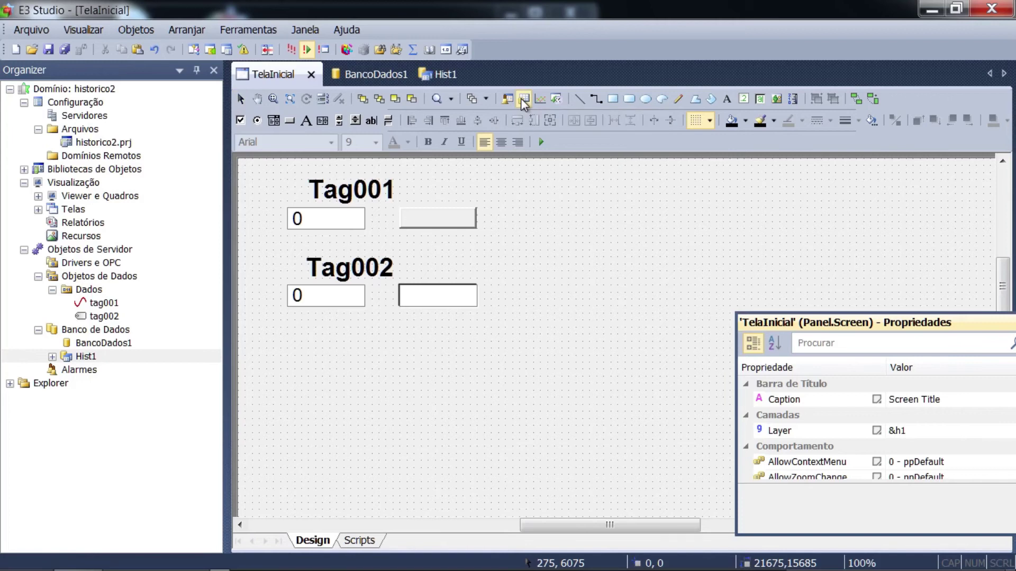
left_click_drag(294, 362, 688, 482)
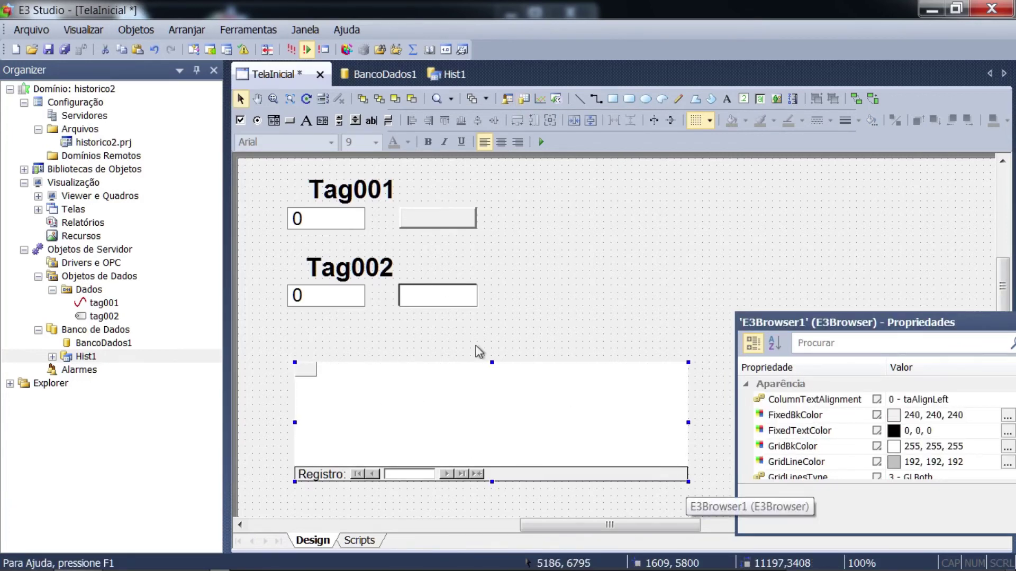
left_click(539, 99)
left_click(511, 178)
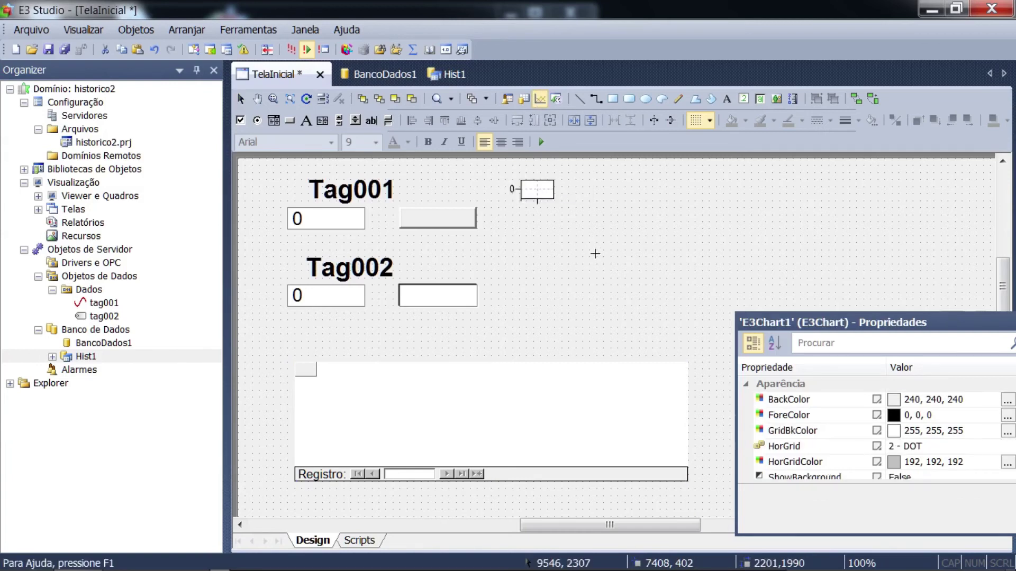
left_click_drag(702, 299, 855, 344)
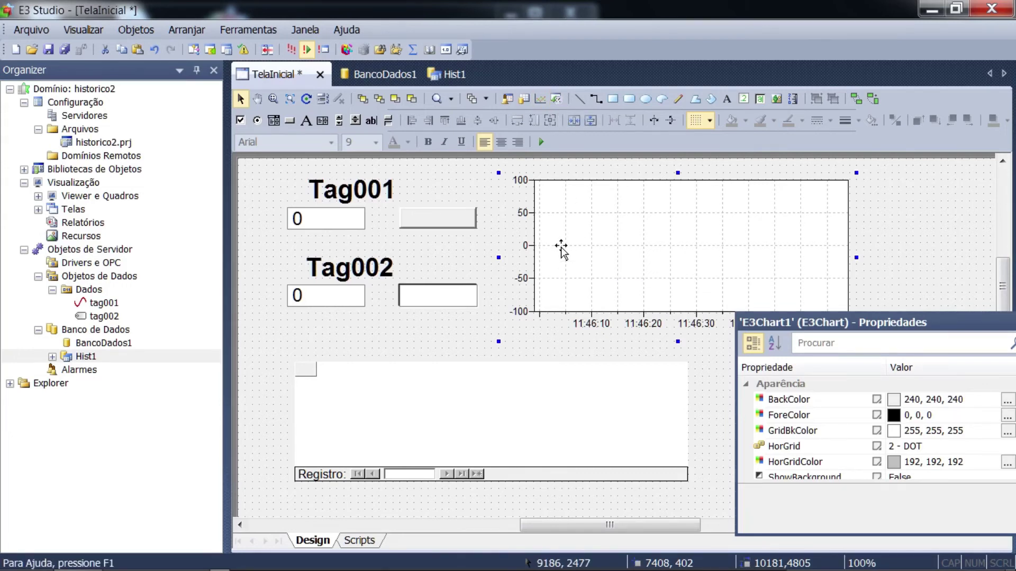
key("Delete")
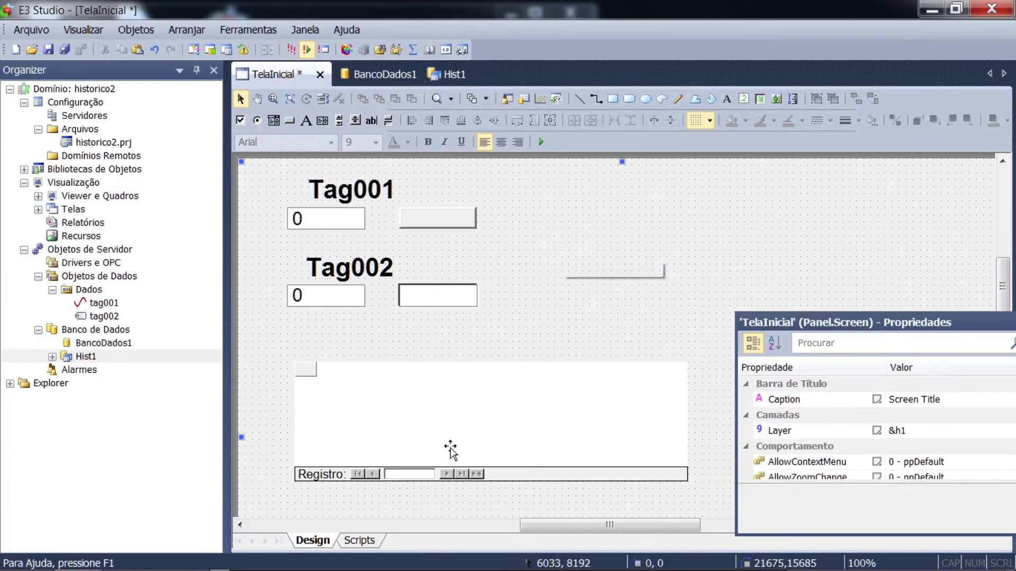
Step: Open the E3Browser's query settings and configure Consulta1 with BancoDados1 as its database server
left_click(416, 407)
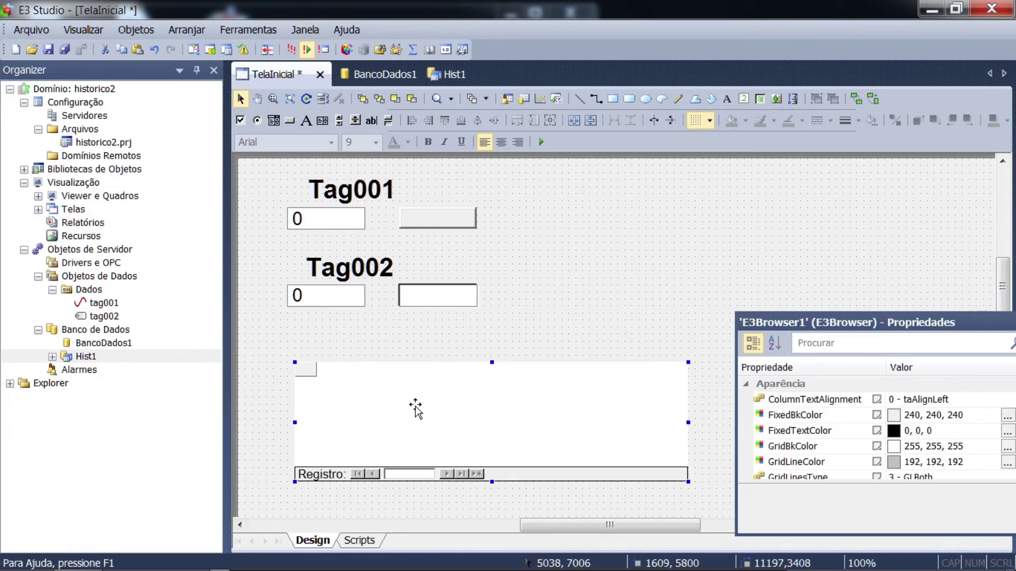
right_click(415, 407)
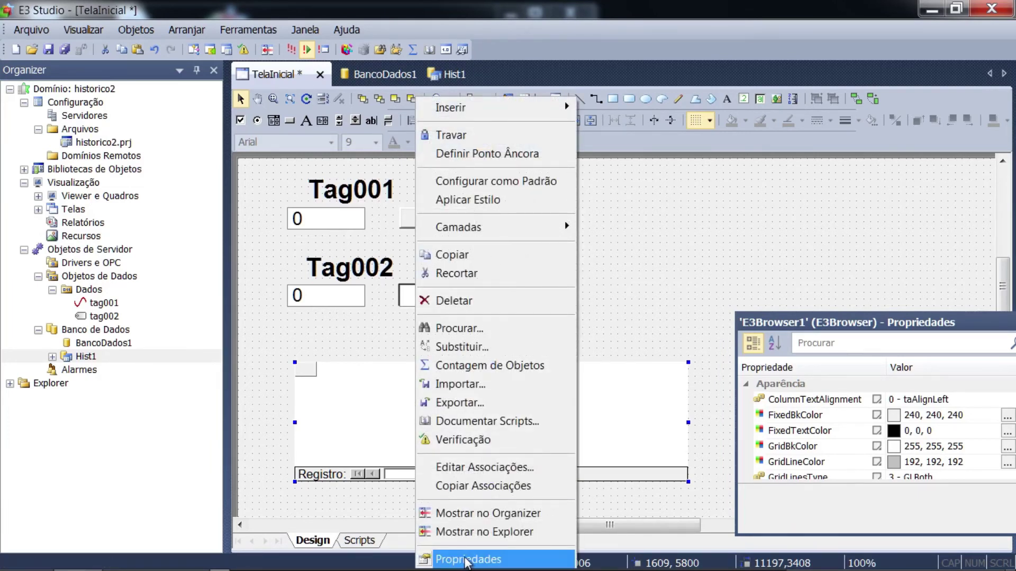
left_click(466, 559)
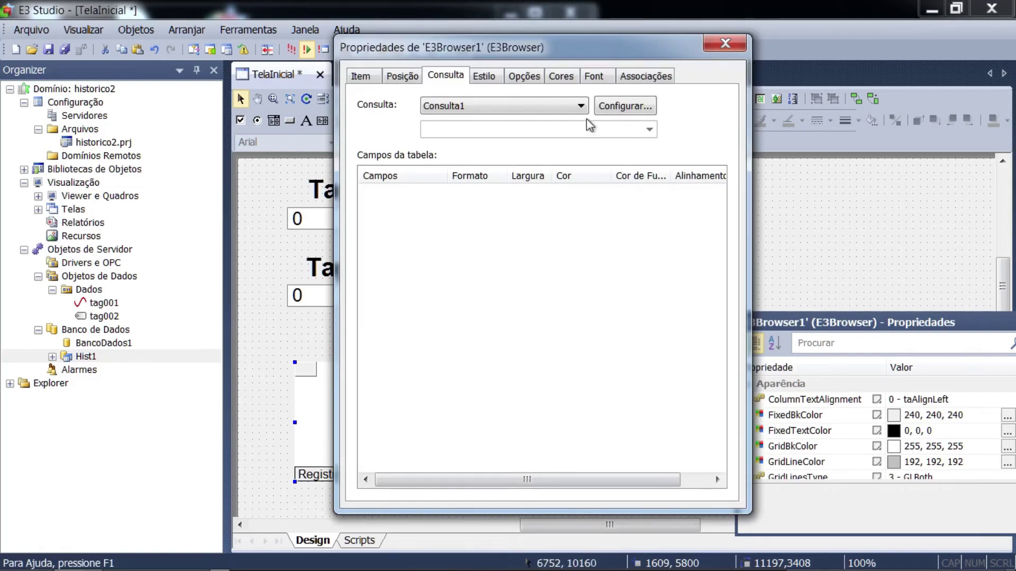
left_click(580, 106)
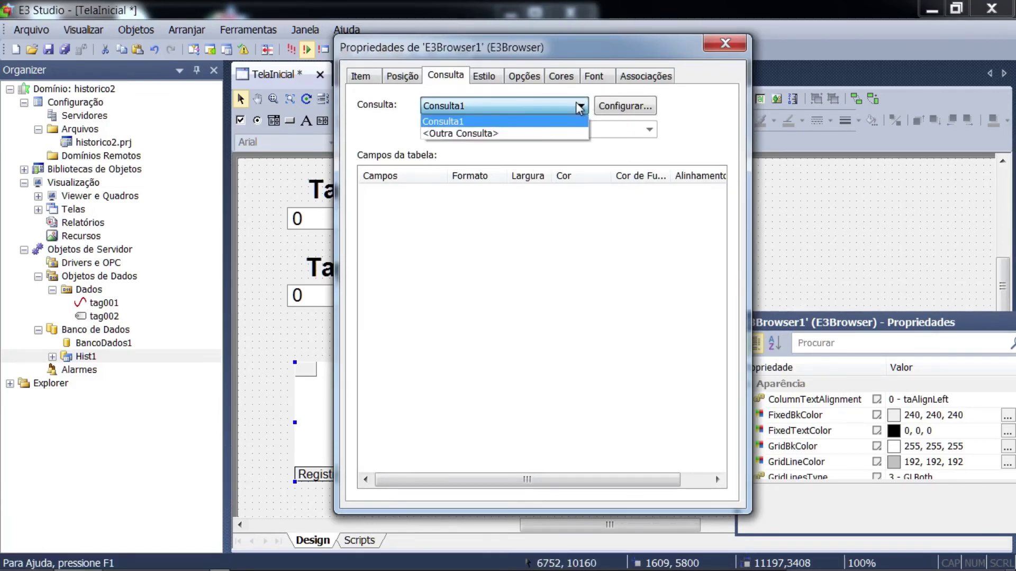
left_click(580, 107)
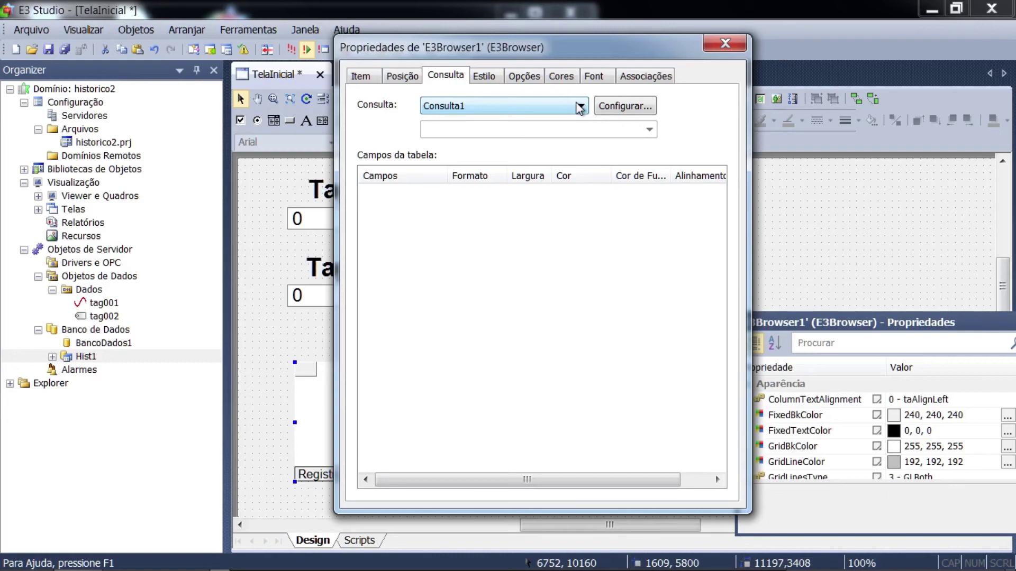
left_click(610, 107)
left_click(643, 284)
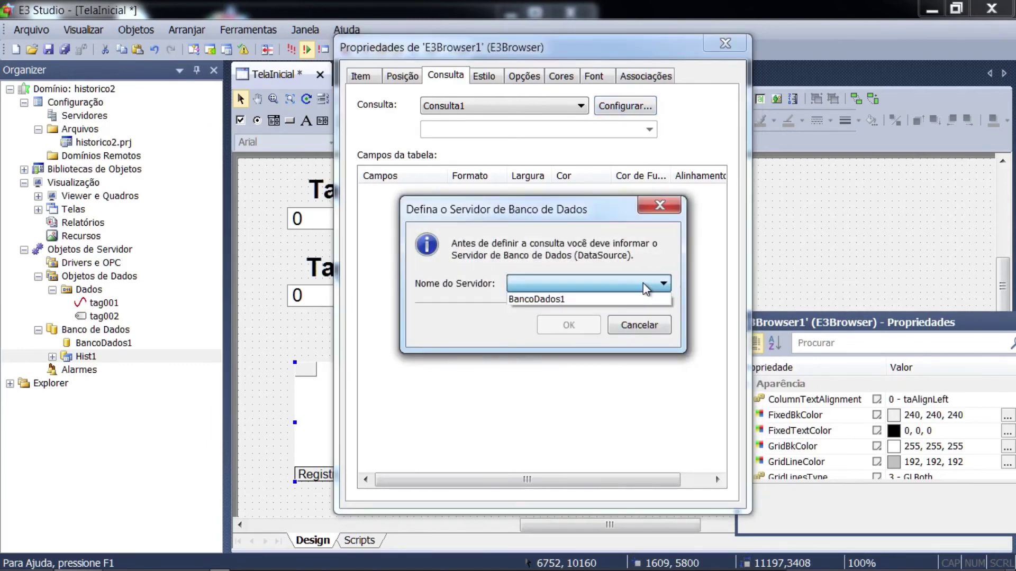
left_click(617, 306)
left_click(576, 284)
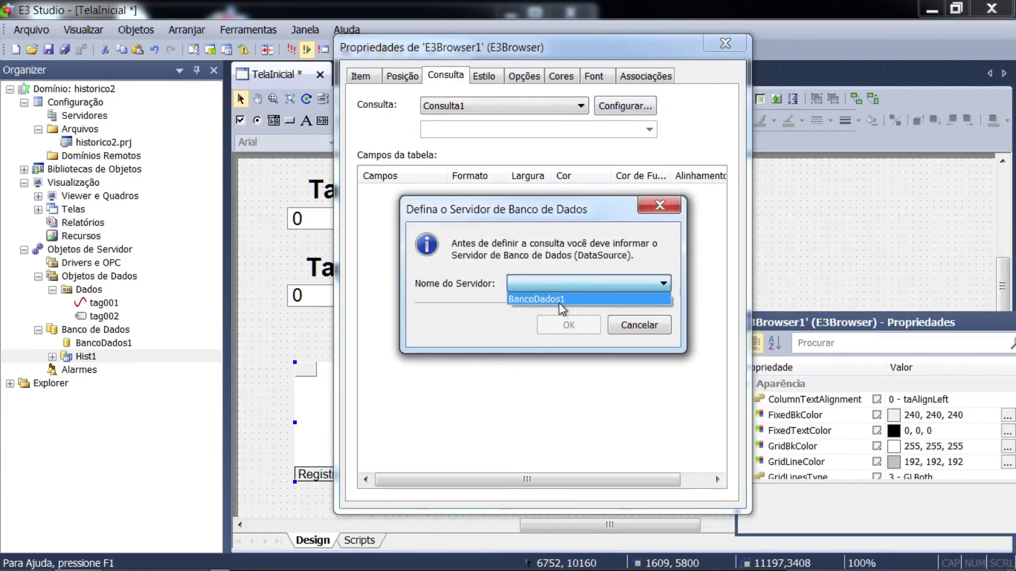
left_click(556, 298)
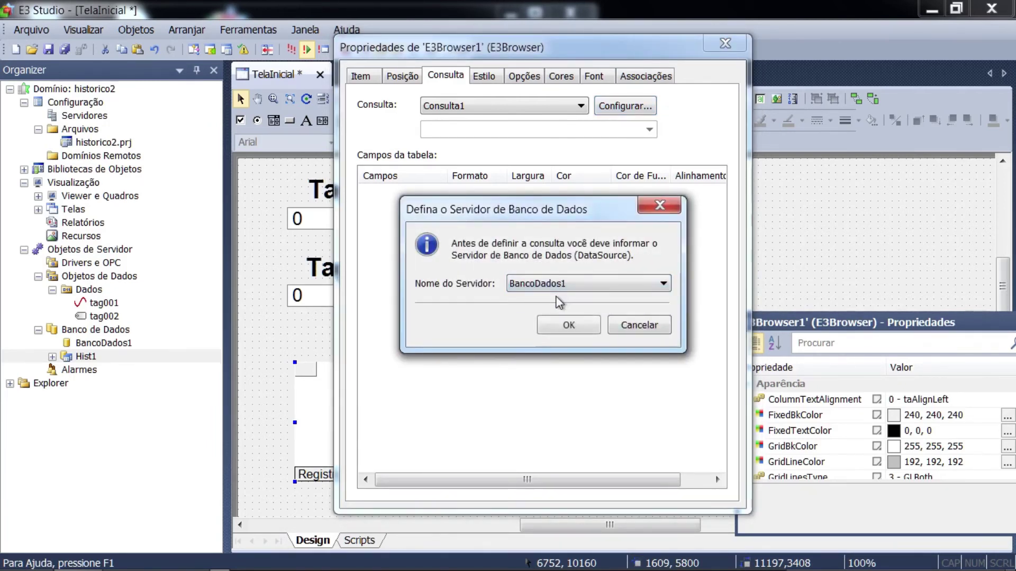
left_click(554, 328)
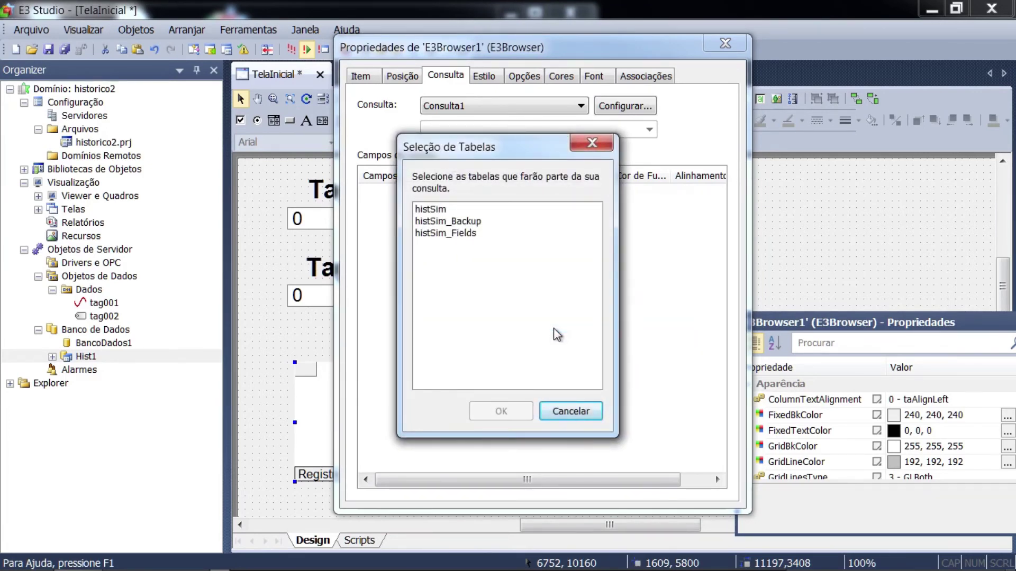
Step: Choose the histSim table as the source table for Consulta1
left_click(426, 211)
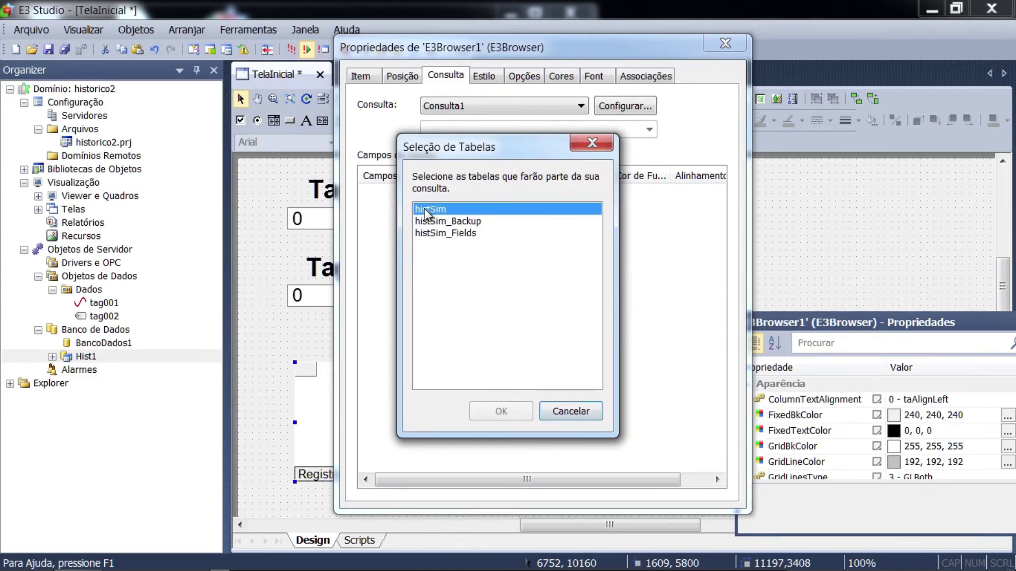
left_click(468, 234)
left_click(467, 236)
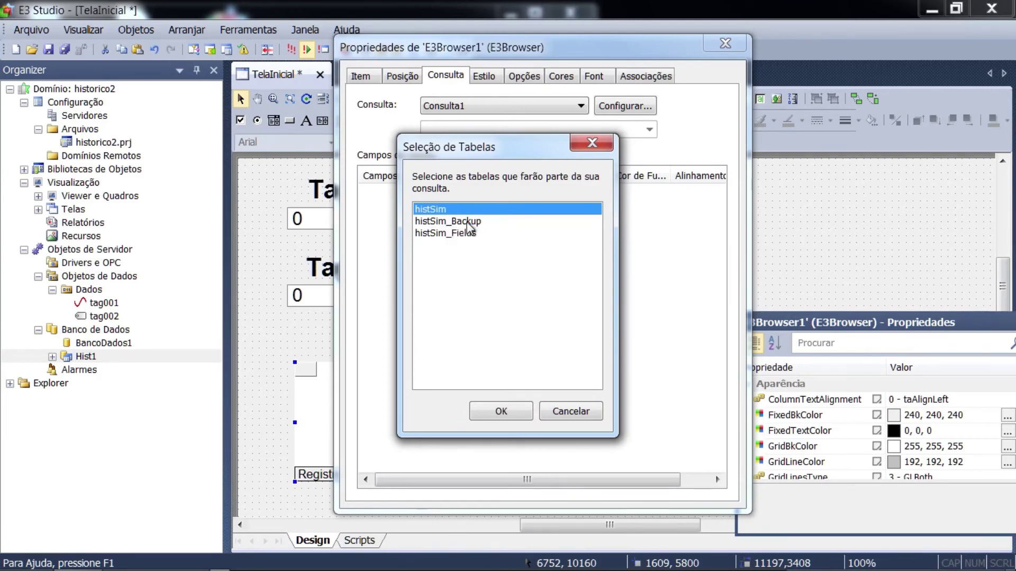
left_click(466, 222)
left_click(467, 223)
left_click(497, 411)
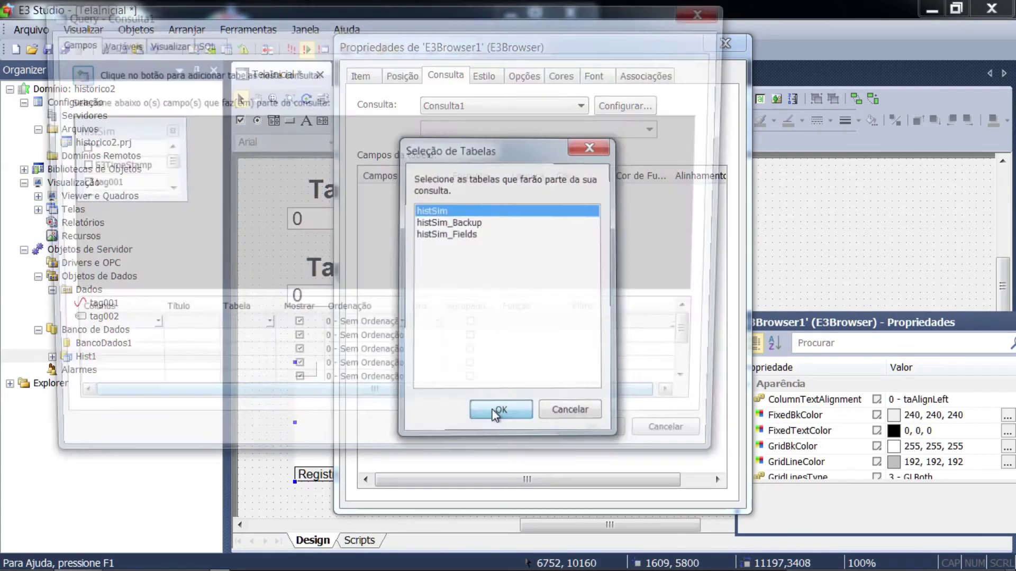
Step: Enlarge the histSim field list and include the E3TimeStamp, tag001 and tag002 fields in the query
left_click_drag(175, 204, 237, 243)
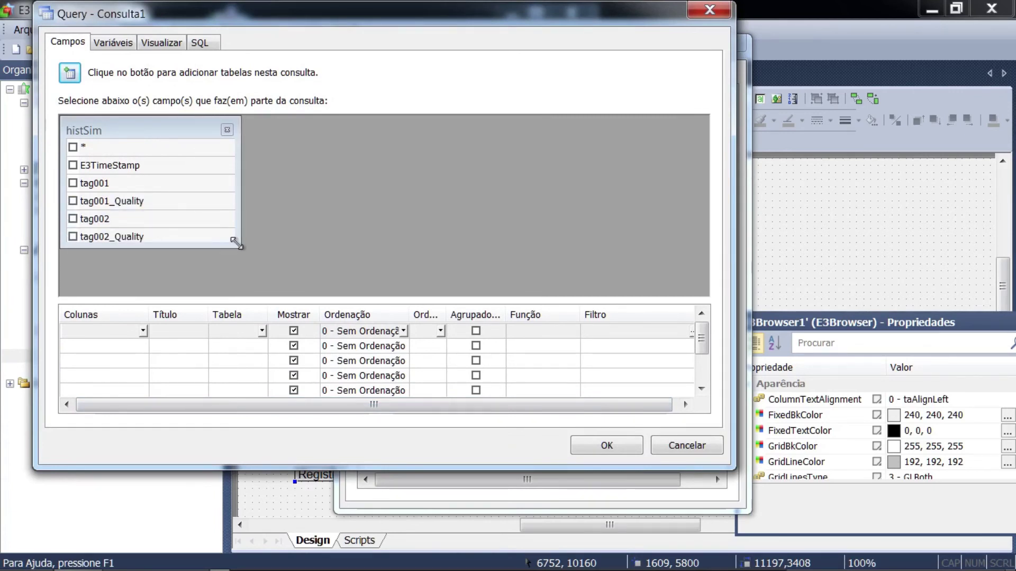
left_click(73, 166)
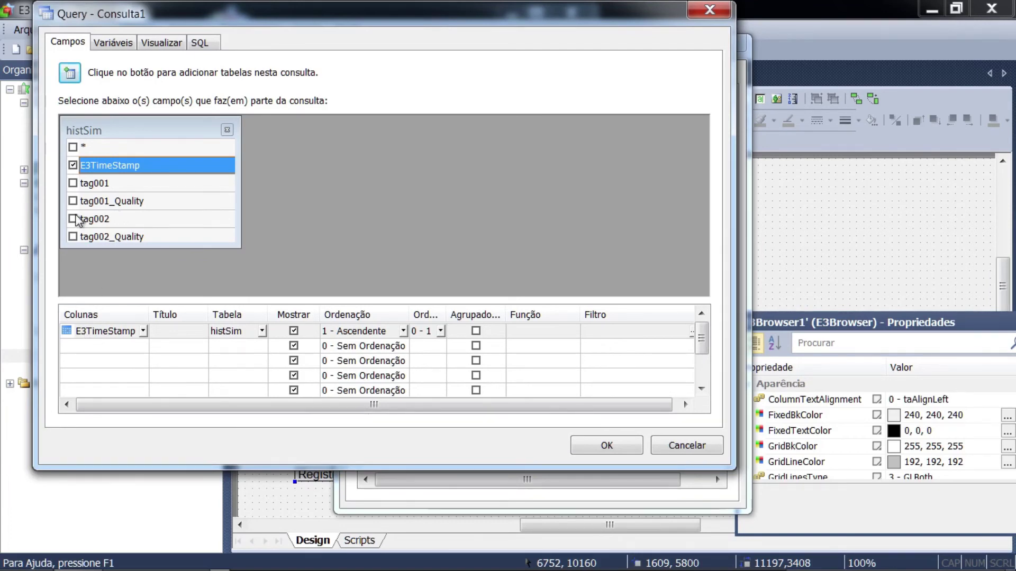
left_click(73, 183)
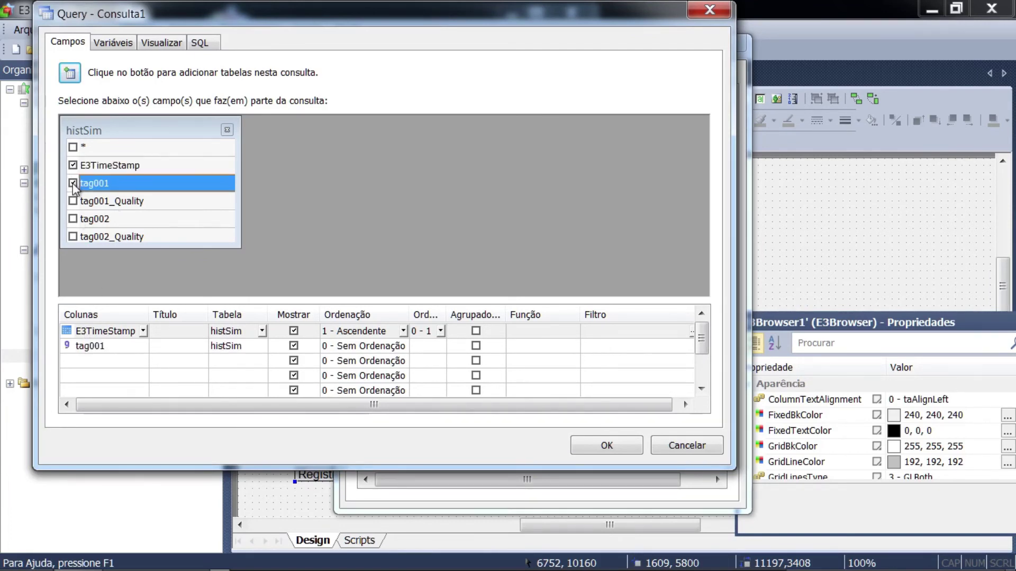
left_click(73, 219)
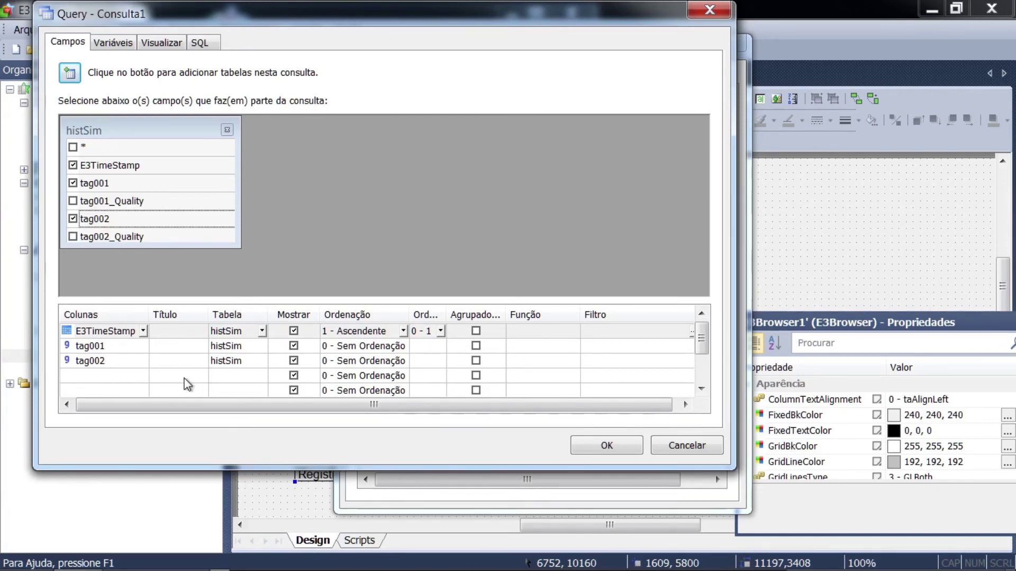
Step: Title the query columns Quando for E3TimeStamp, T1 for tag001 and T2 for tag002
left_click(175, 332)
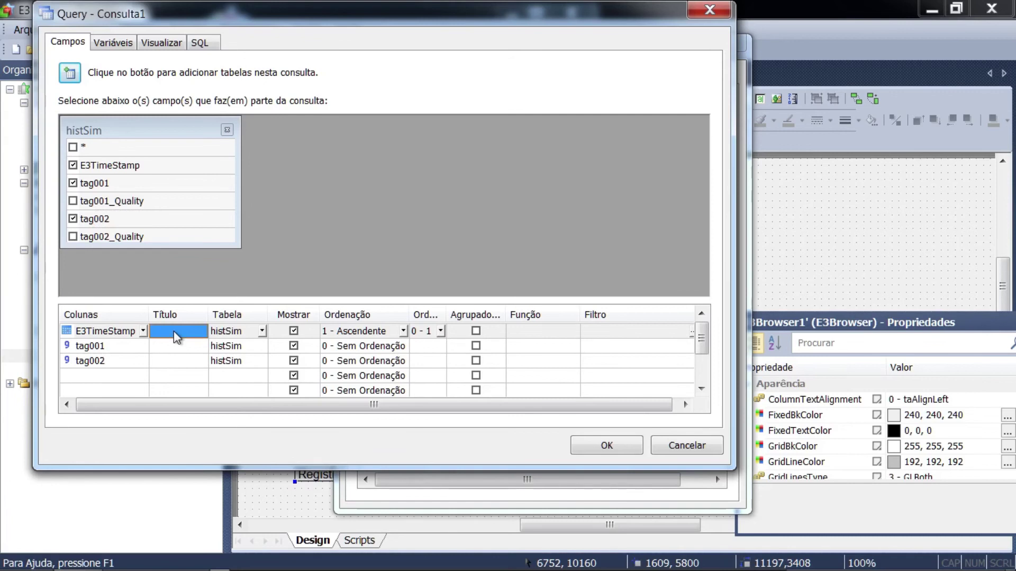
type("Quando")
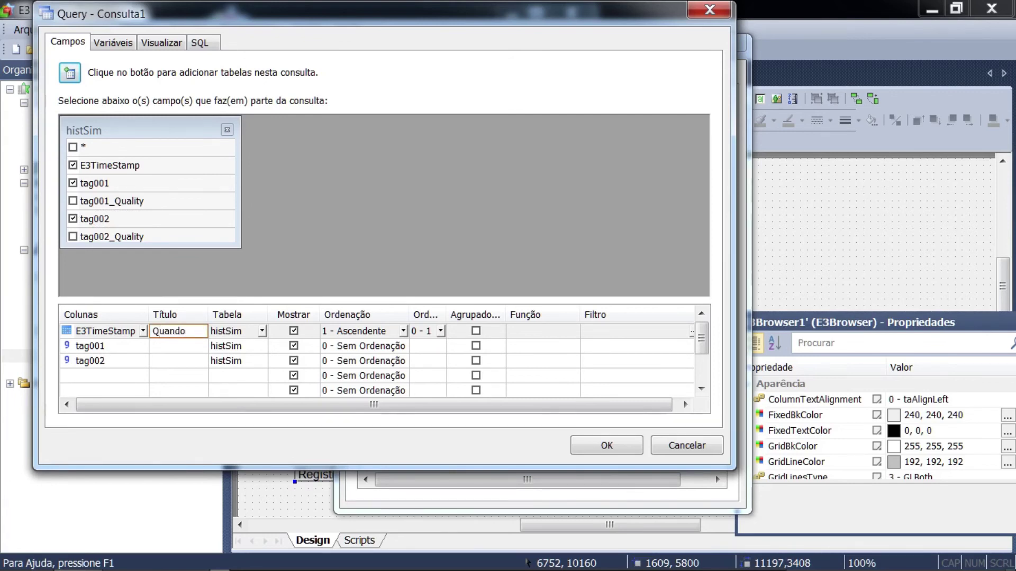
left_click(180, 347)
type("T1")
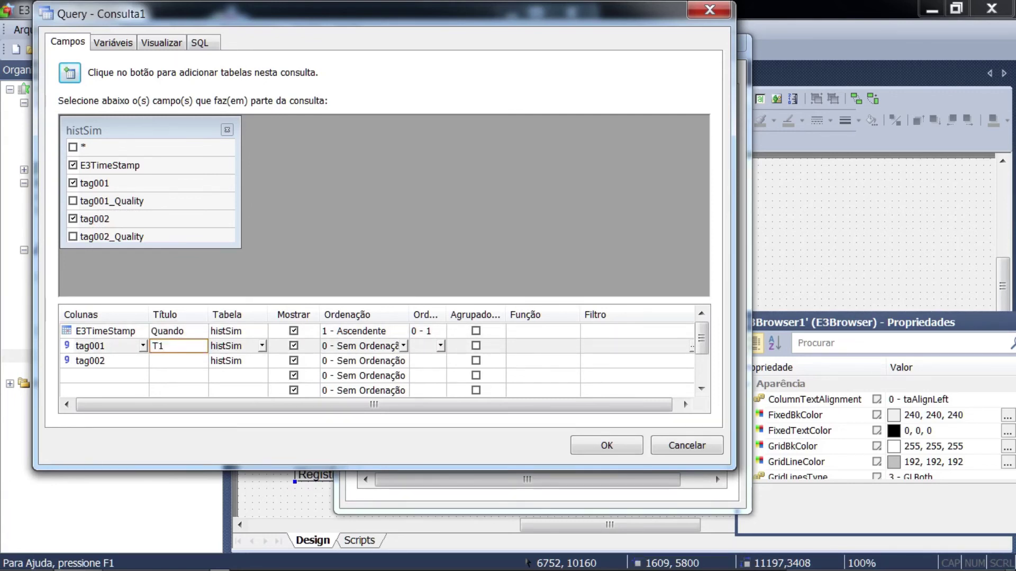
left_click(178, 360)
type("T2")
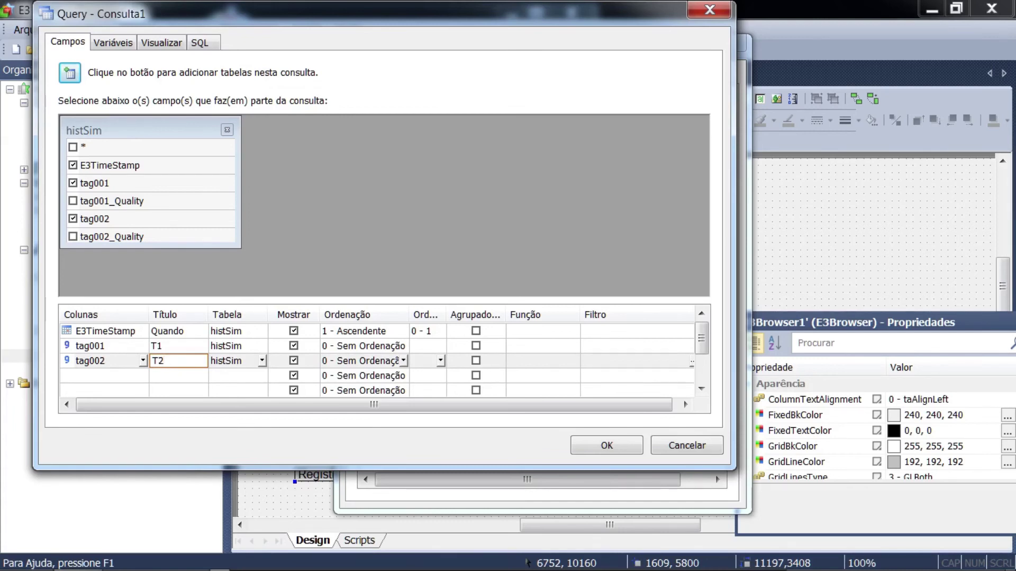
key("Return")
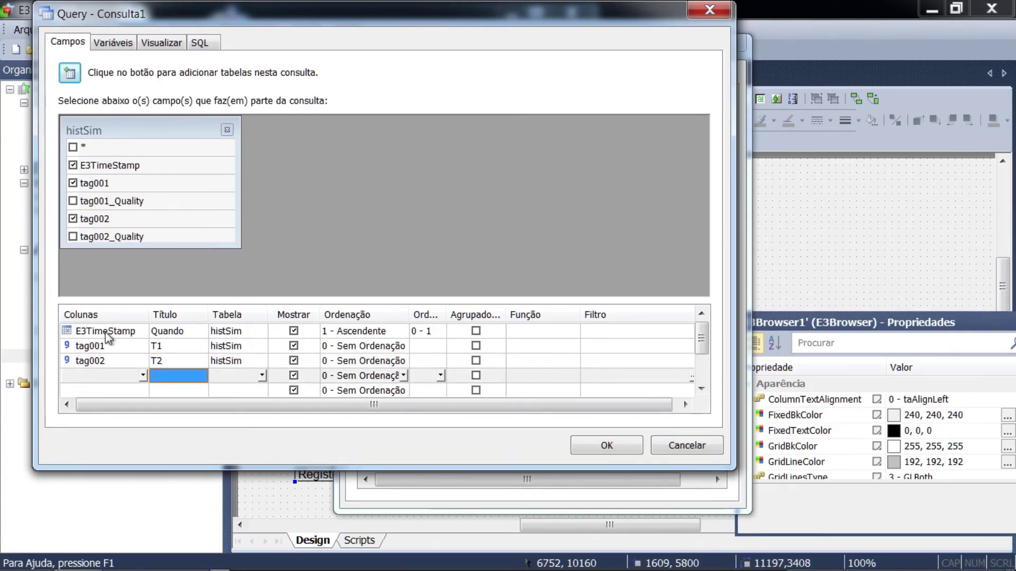
Step: Set the sort order of the E3TimeStamp column to 2 - Descendente
left_click(169, 332)
left_click(175, 362)
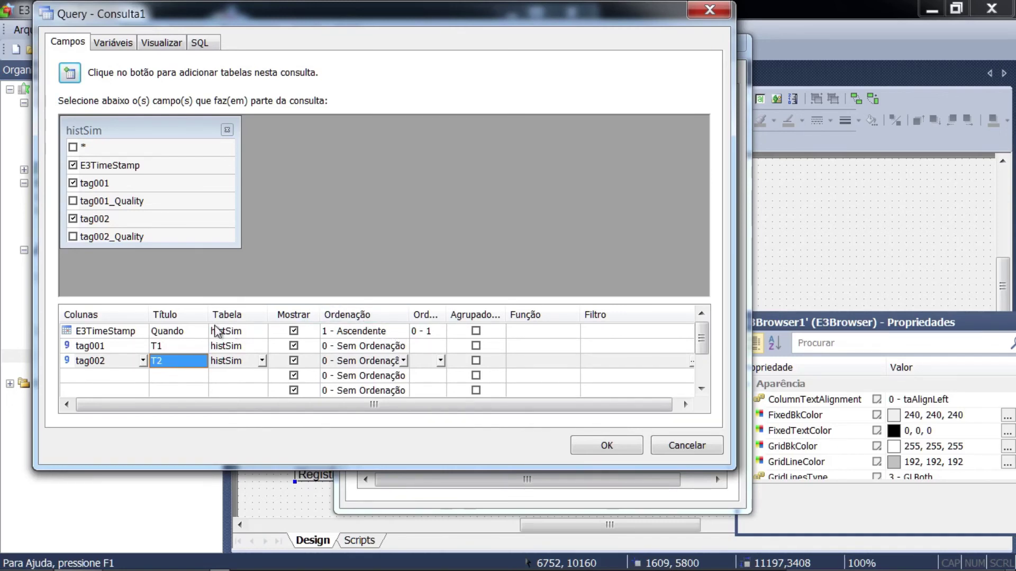
left_click(403, 331)
left_click(403, 331)
left_click(391, 374)
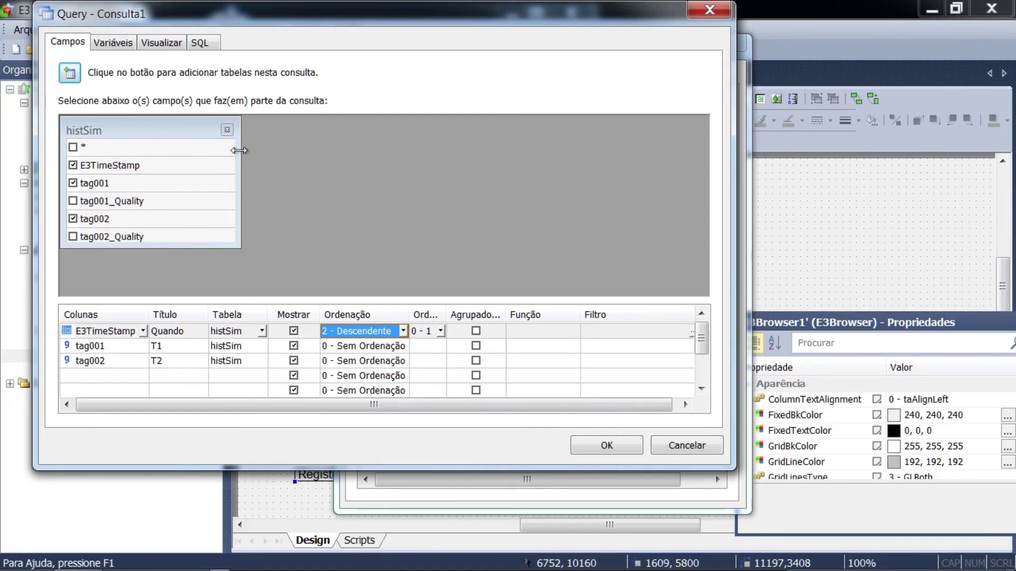
Step: Preview the records returned by Consulta1 and refresh the result
left_click(176, 44)
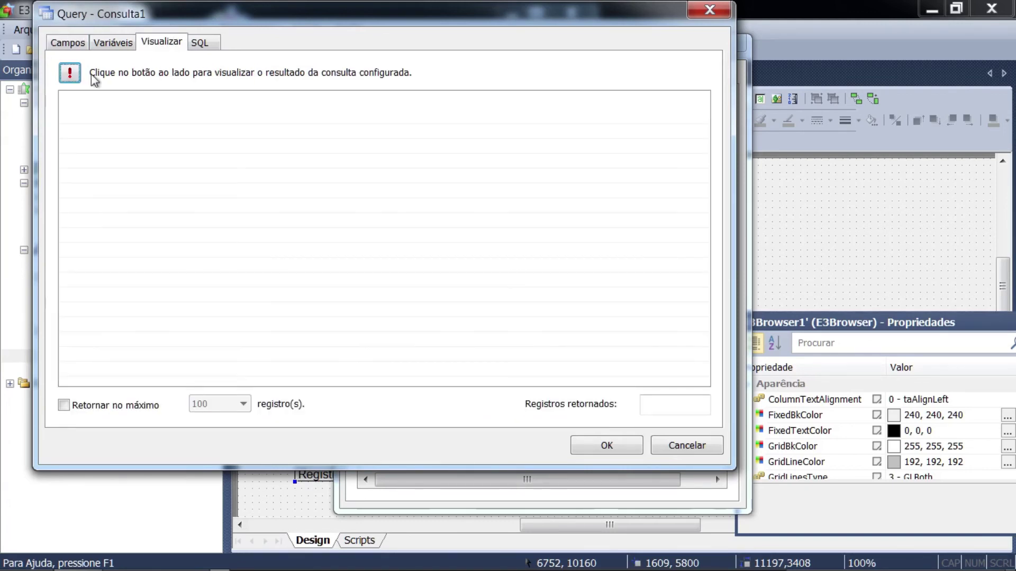
left_click(69, 73)
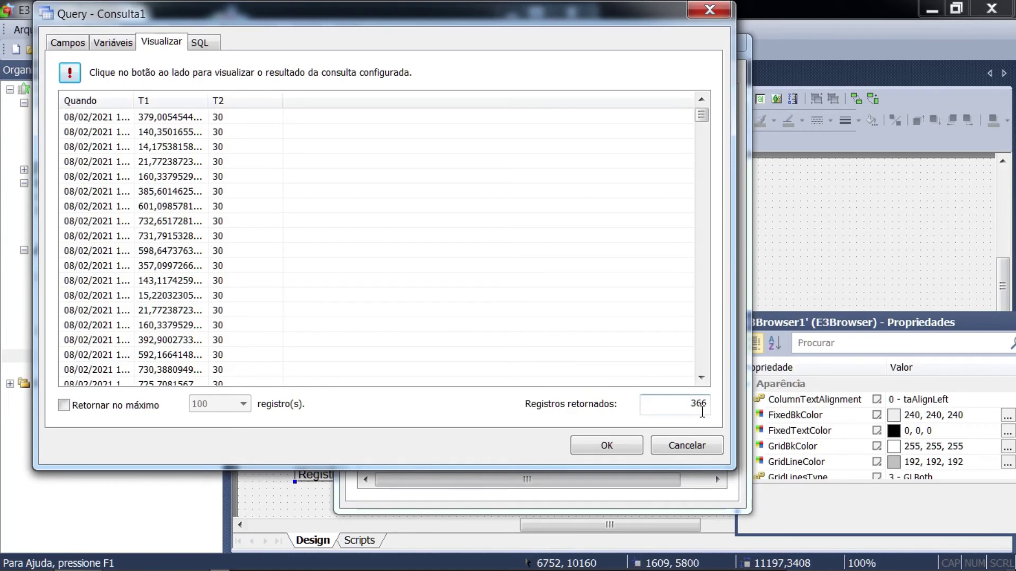
left_click(75, 74)
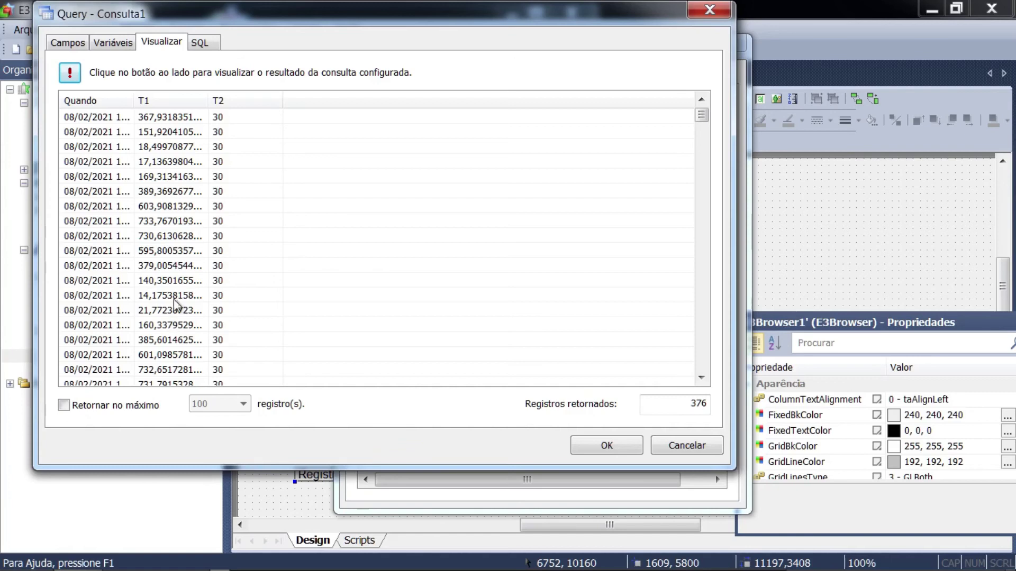
Step: Examine the SQL statement generated for Consulta1 and compare it with the field configuration
left_click(199, 43)
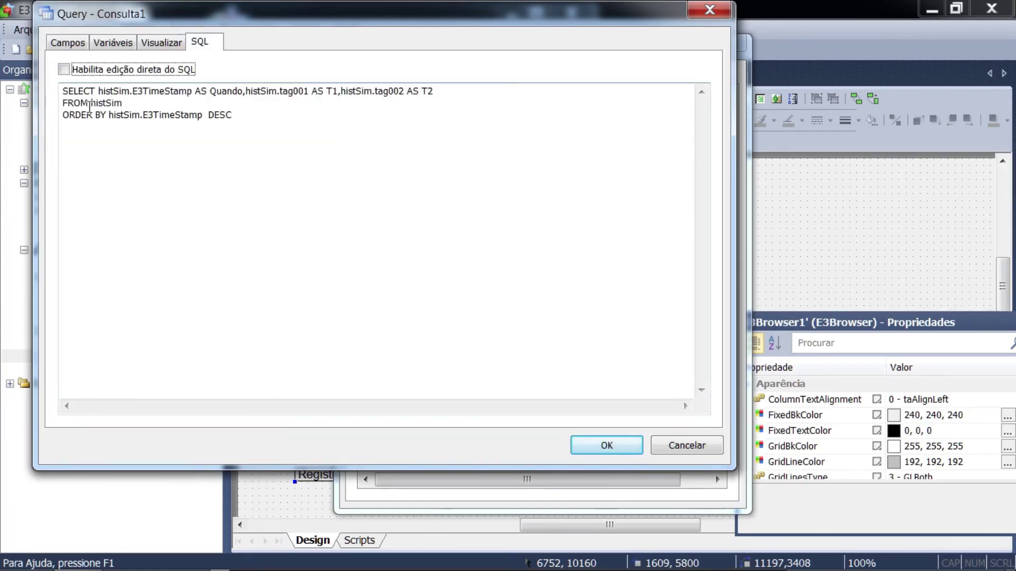
left_click_drag(62, 91, 268, 125)
left_click(268, 125)
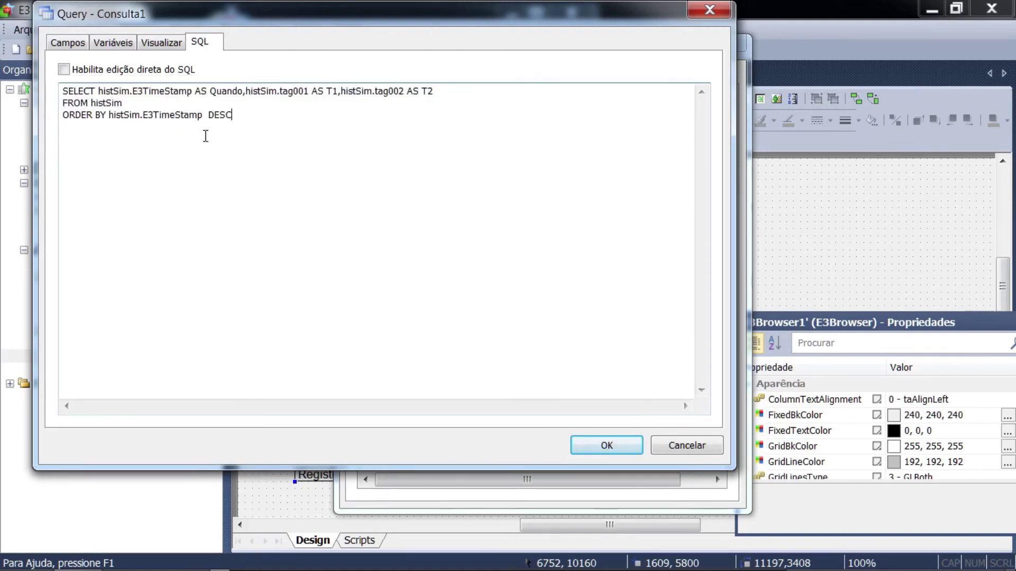
left_click(68, 42)
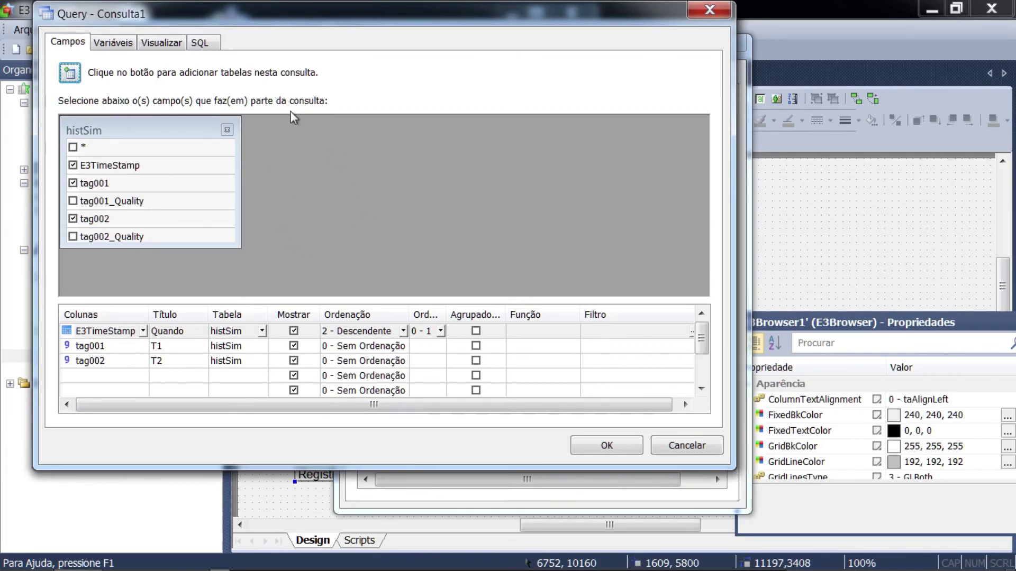
left_click(203, 46)
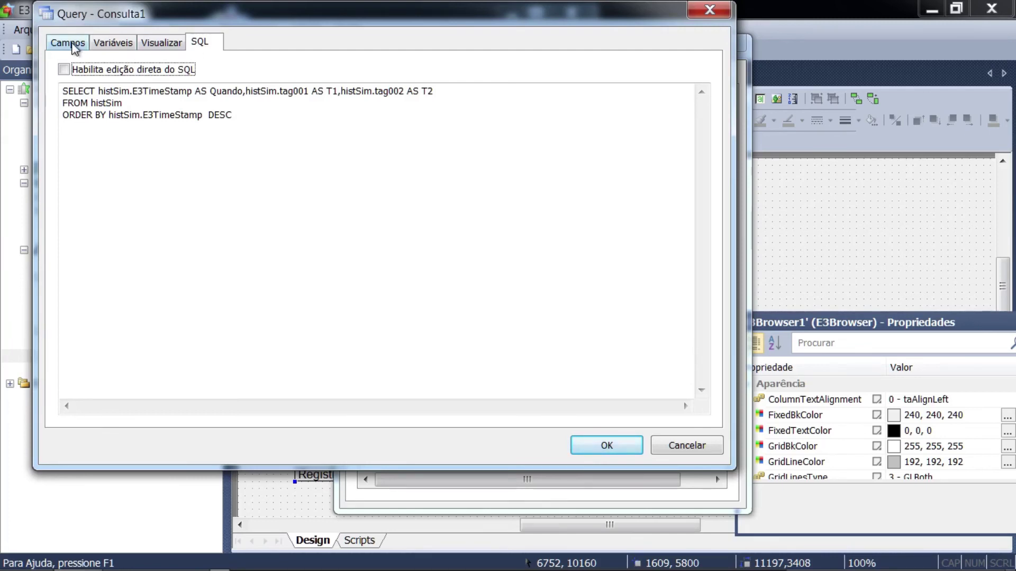
left_click(73, 45)
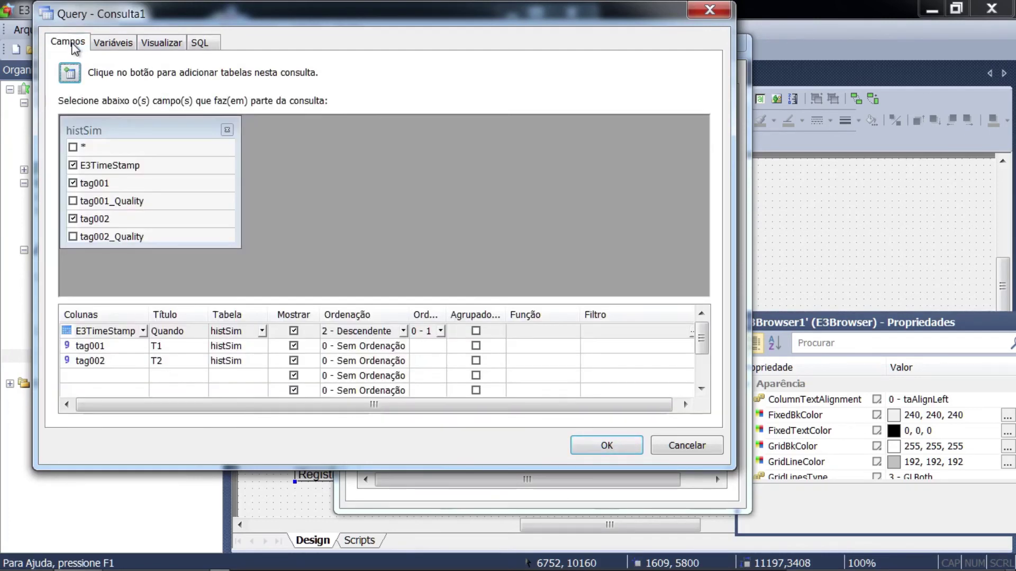
Step: Accept the Consulta1 configuration and set the Quando field's width to 270 in the E3Browser
left_click(598, 447)
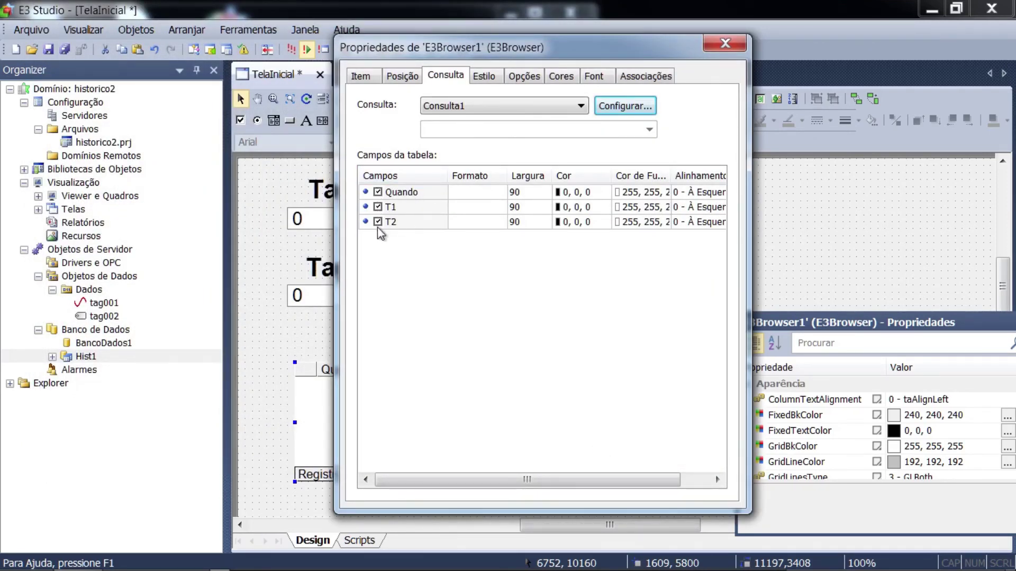
left_click(520, 196)
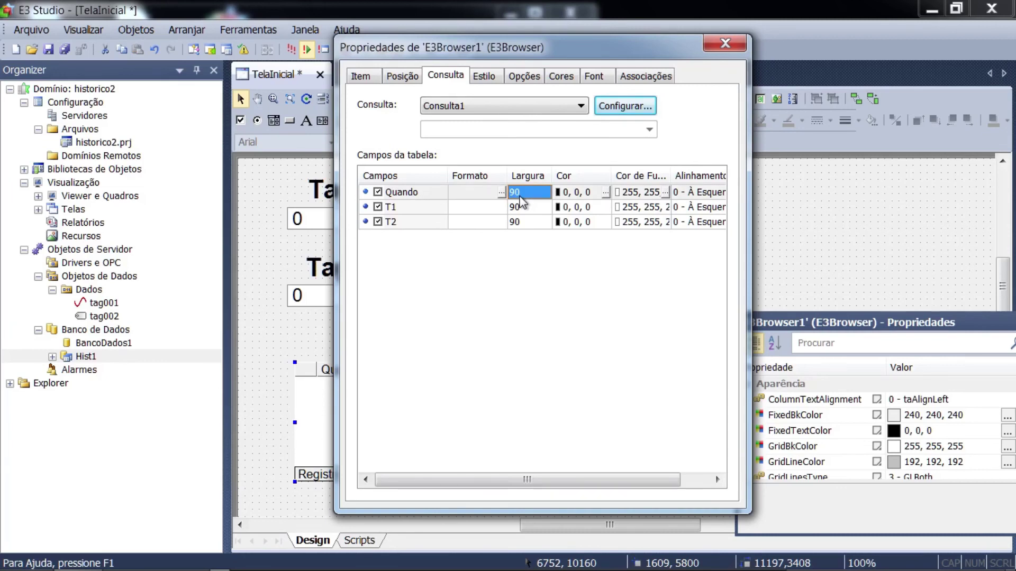
type("270")
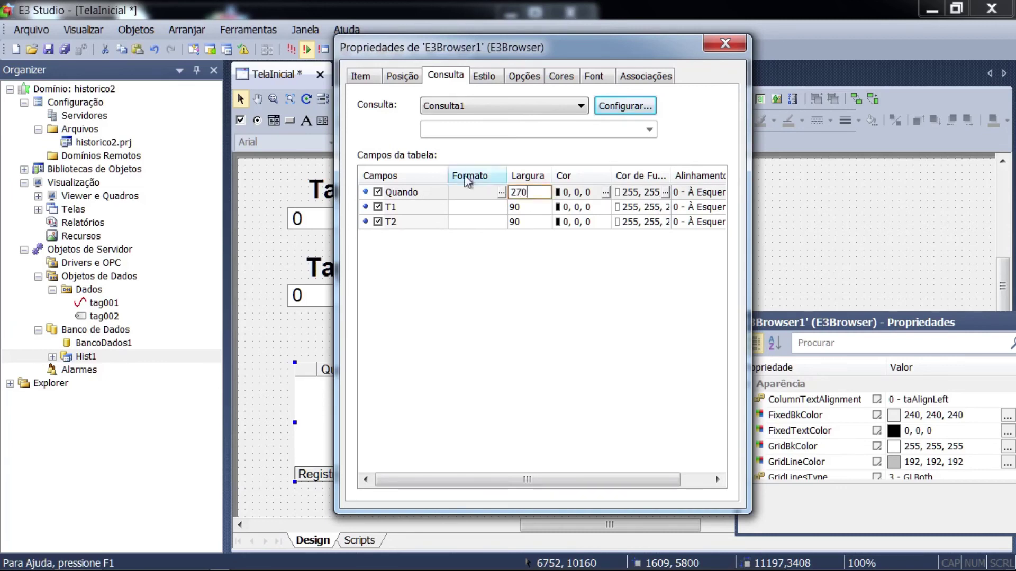
Step: Format the T1 field of the E3Browser as a Número with 2 decimal places
left_click(501, 208)
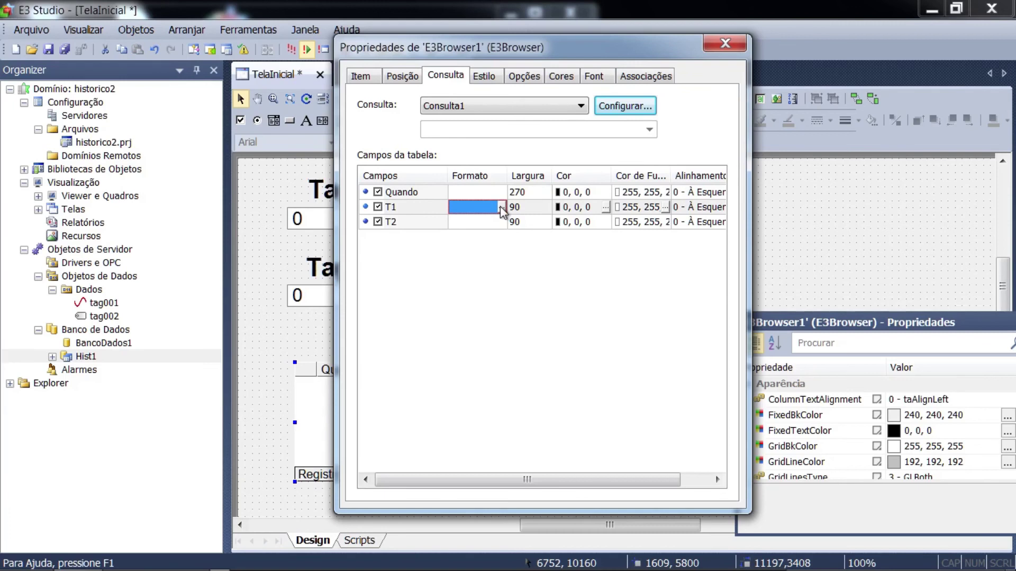
left_click(501, 208)
left_click(396, 199)
left_click(655, 220)
left_click(654, 221)
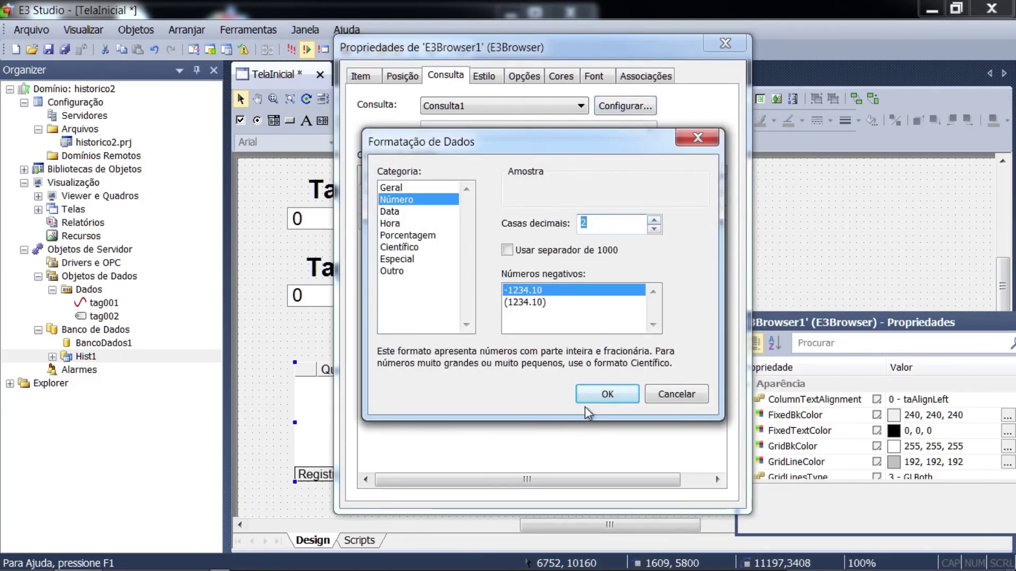
left_click(588, 393)
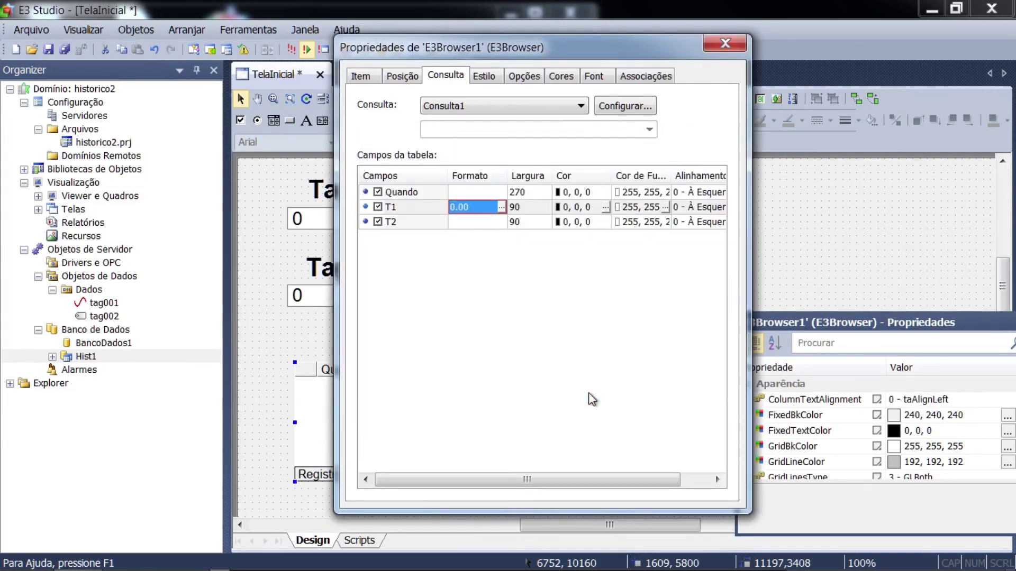
Step: Set the E3Browser to refresh its data every 2000 ms and close its properties
left_click(485, 76)
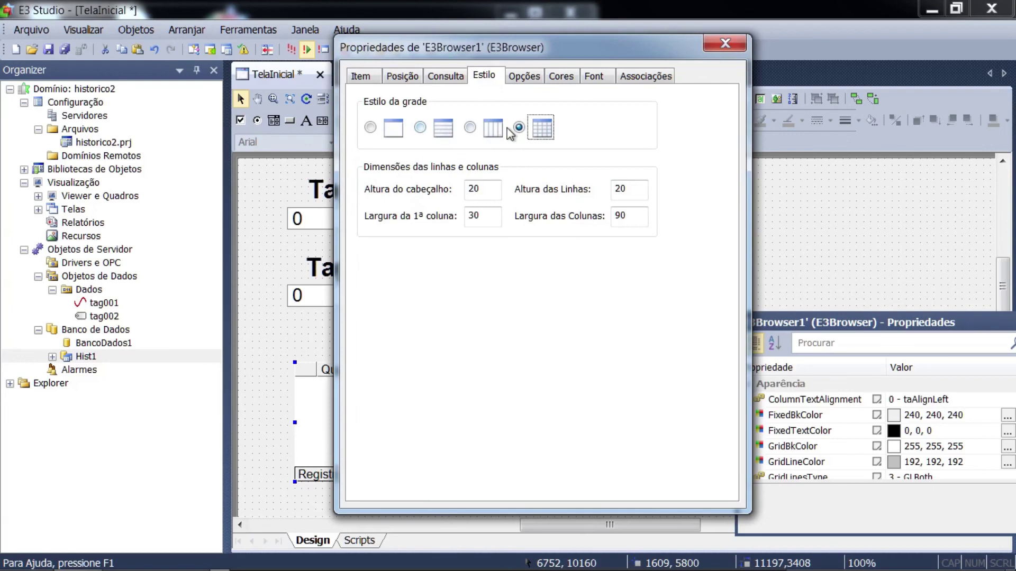
left_click(525, 77)
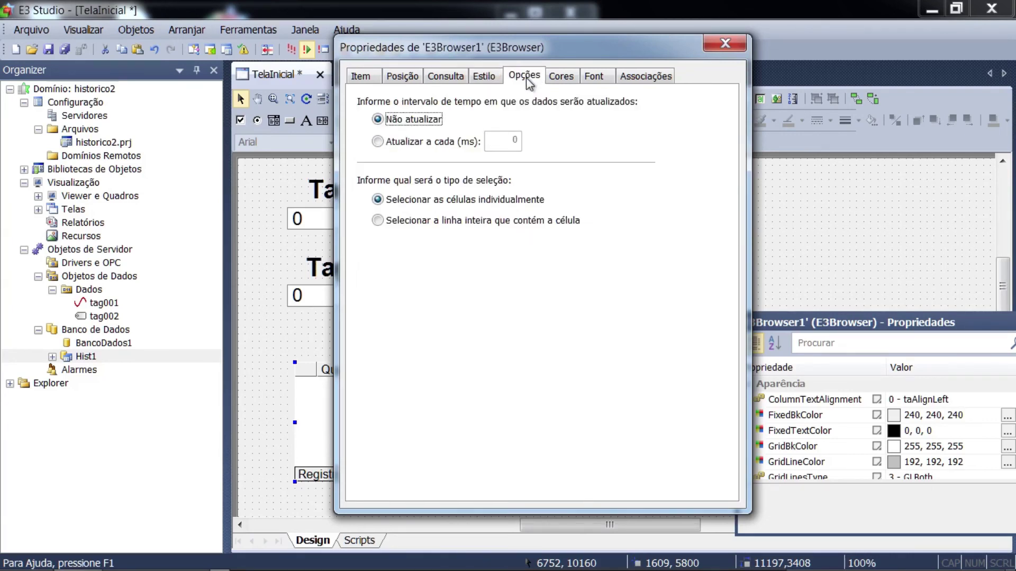
left_click(378, 142)
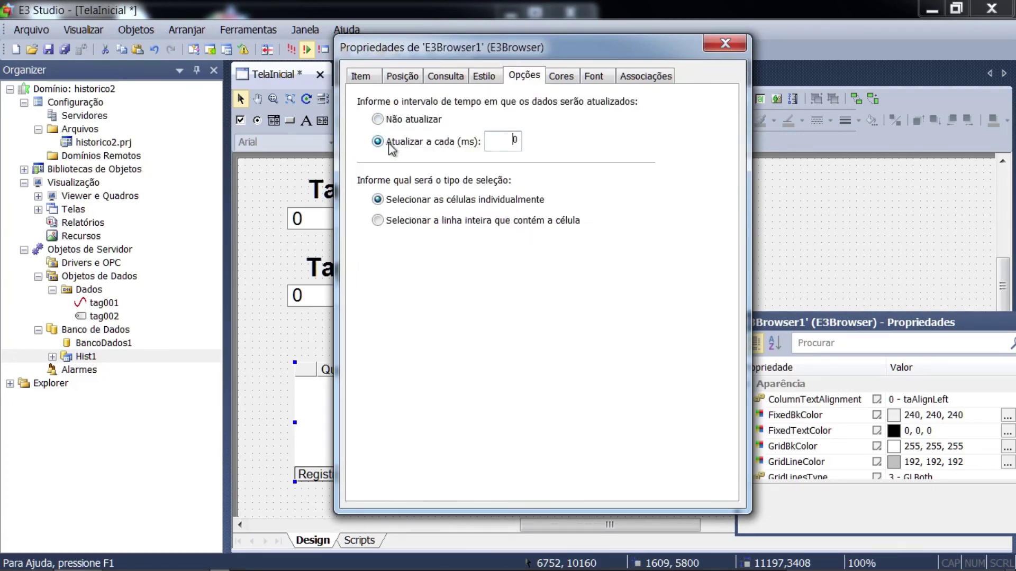
double_click(516, 140)
type("2000")
left_click(561, 80)
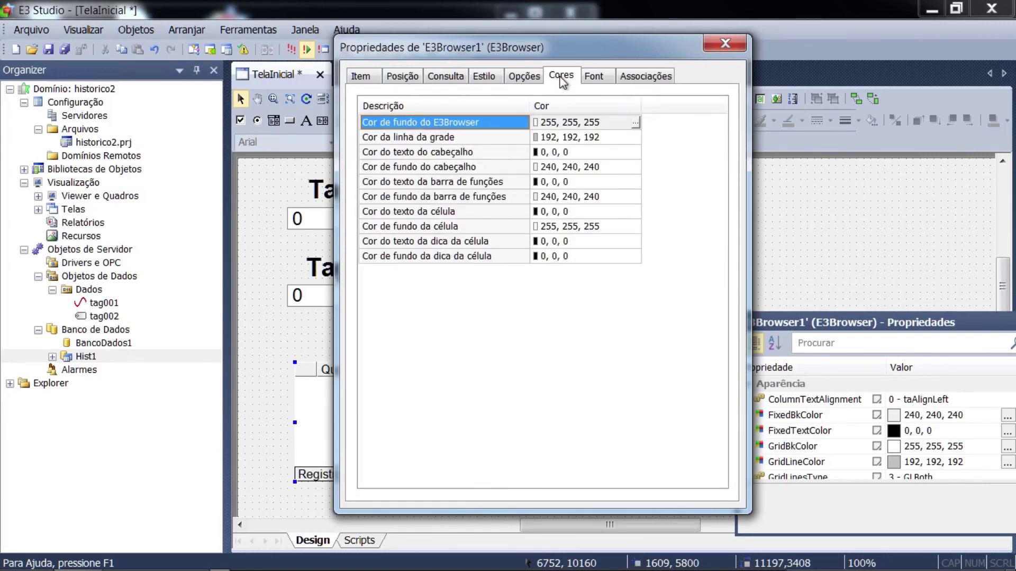
left_click(724, 43)
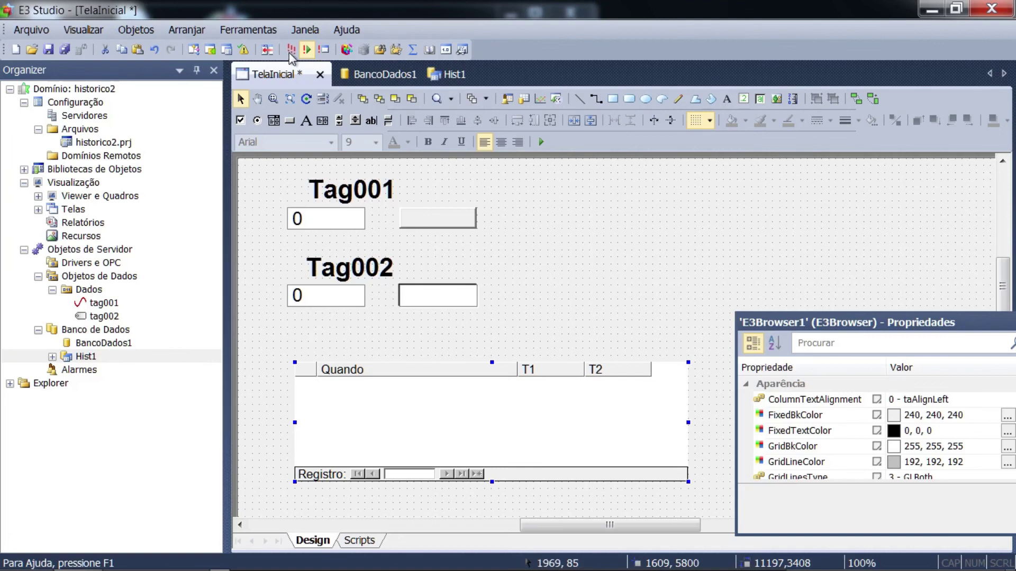
Step: Run the application, check that the history table updates in the viewer, and return to the TelaInicial design
left_click(306, 49)
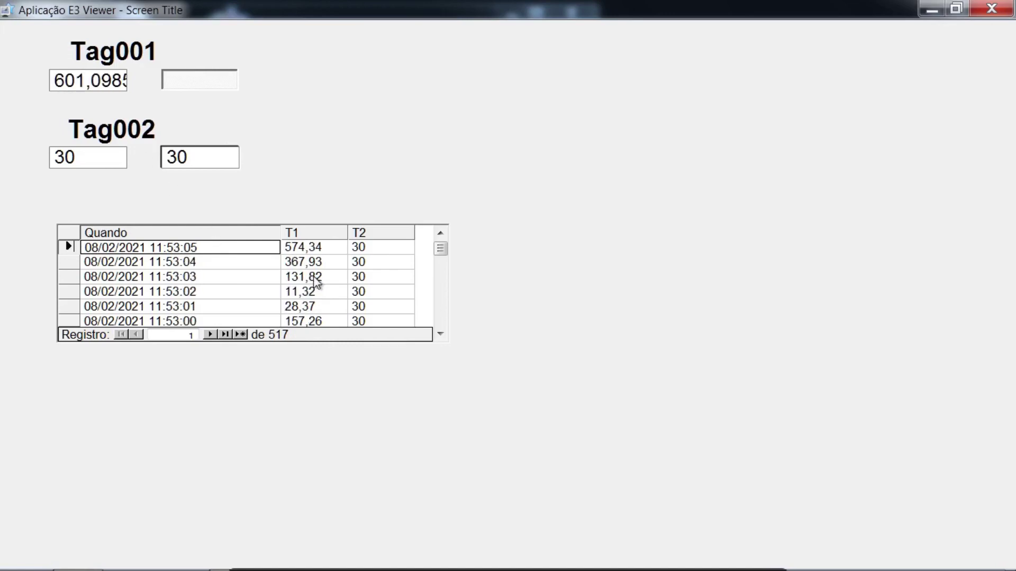
left_click_drag(440, 249, 450, 210)
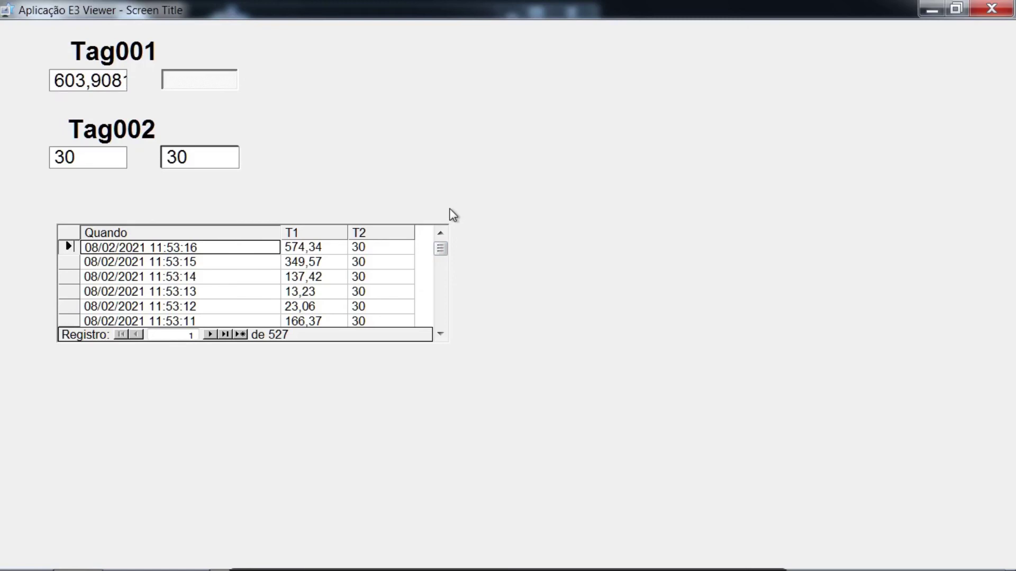
left_click(988, 10)
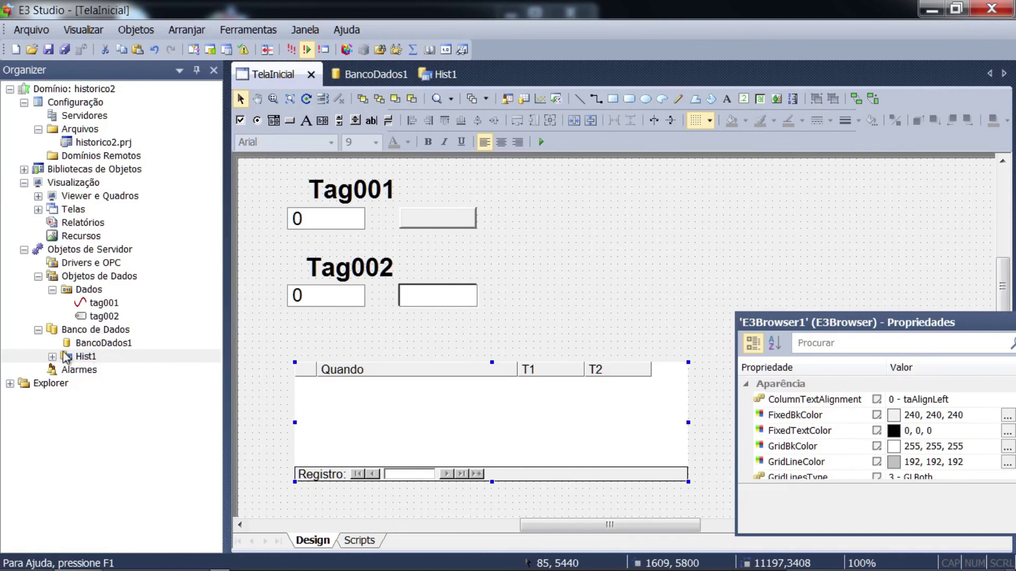
left_click(75, 334)
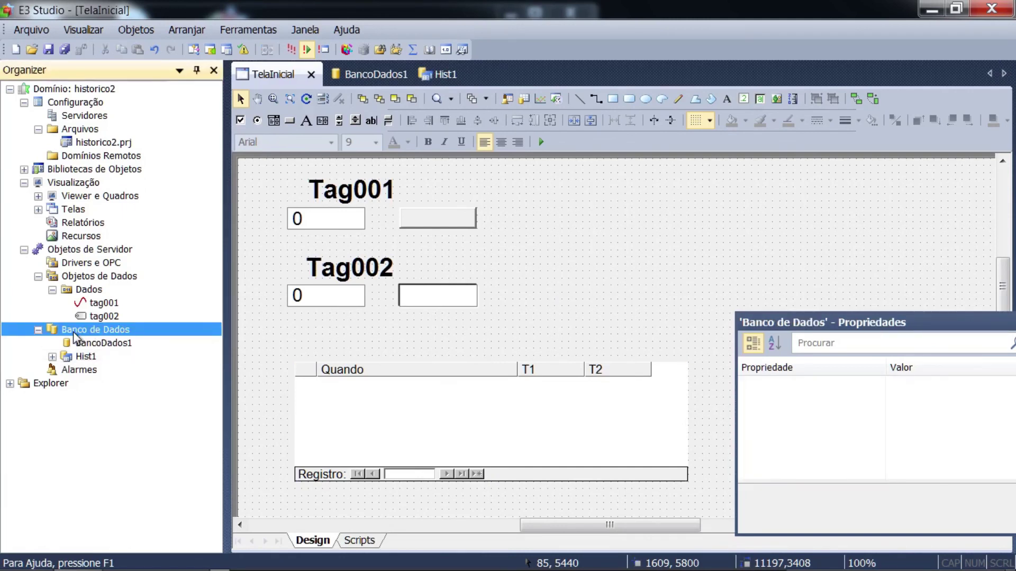
left_click(628, 245)
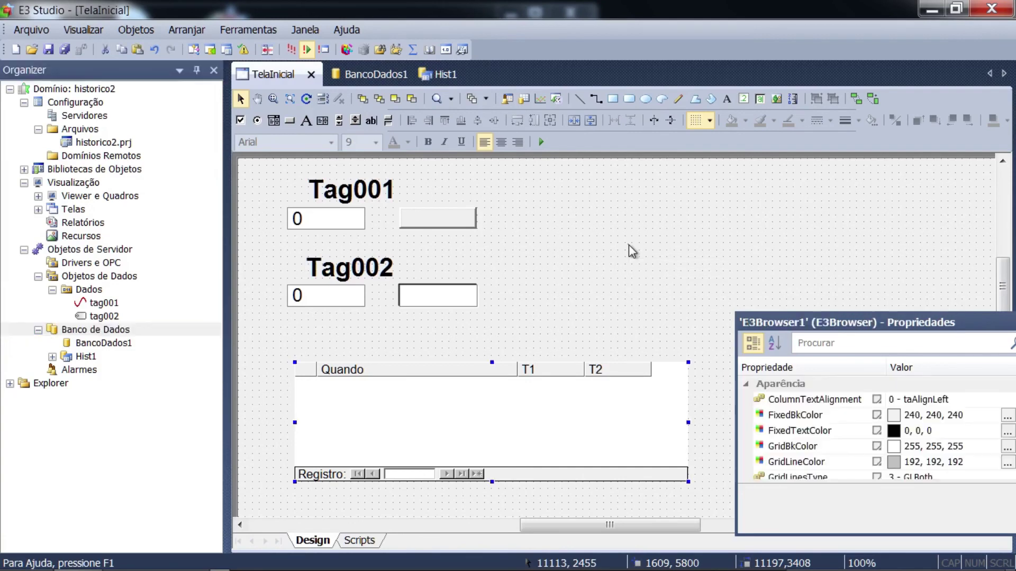